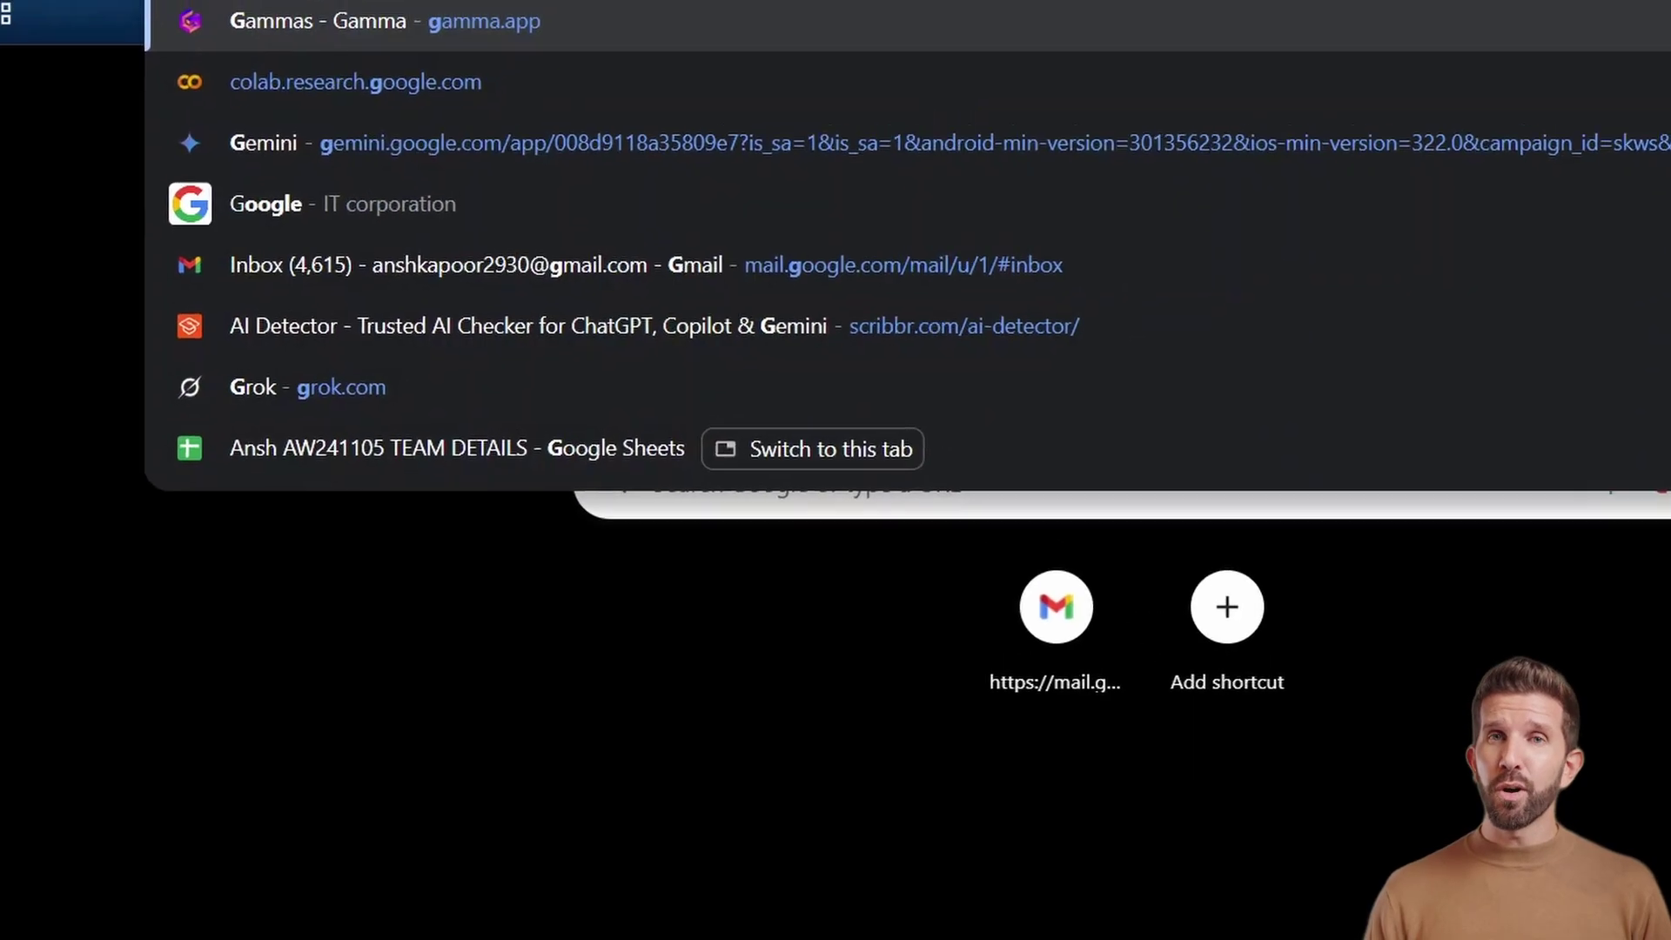
# Step: Create a blank Zap from scratch so the Zaps editor opens
pyautogui.write('gma')
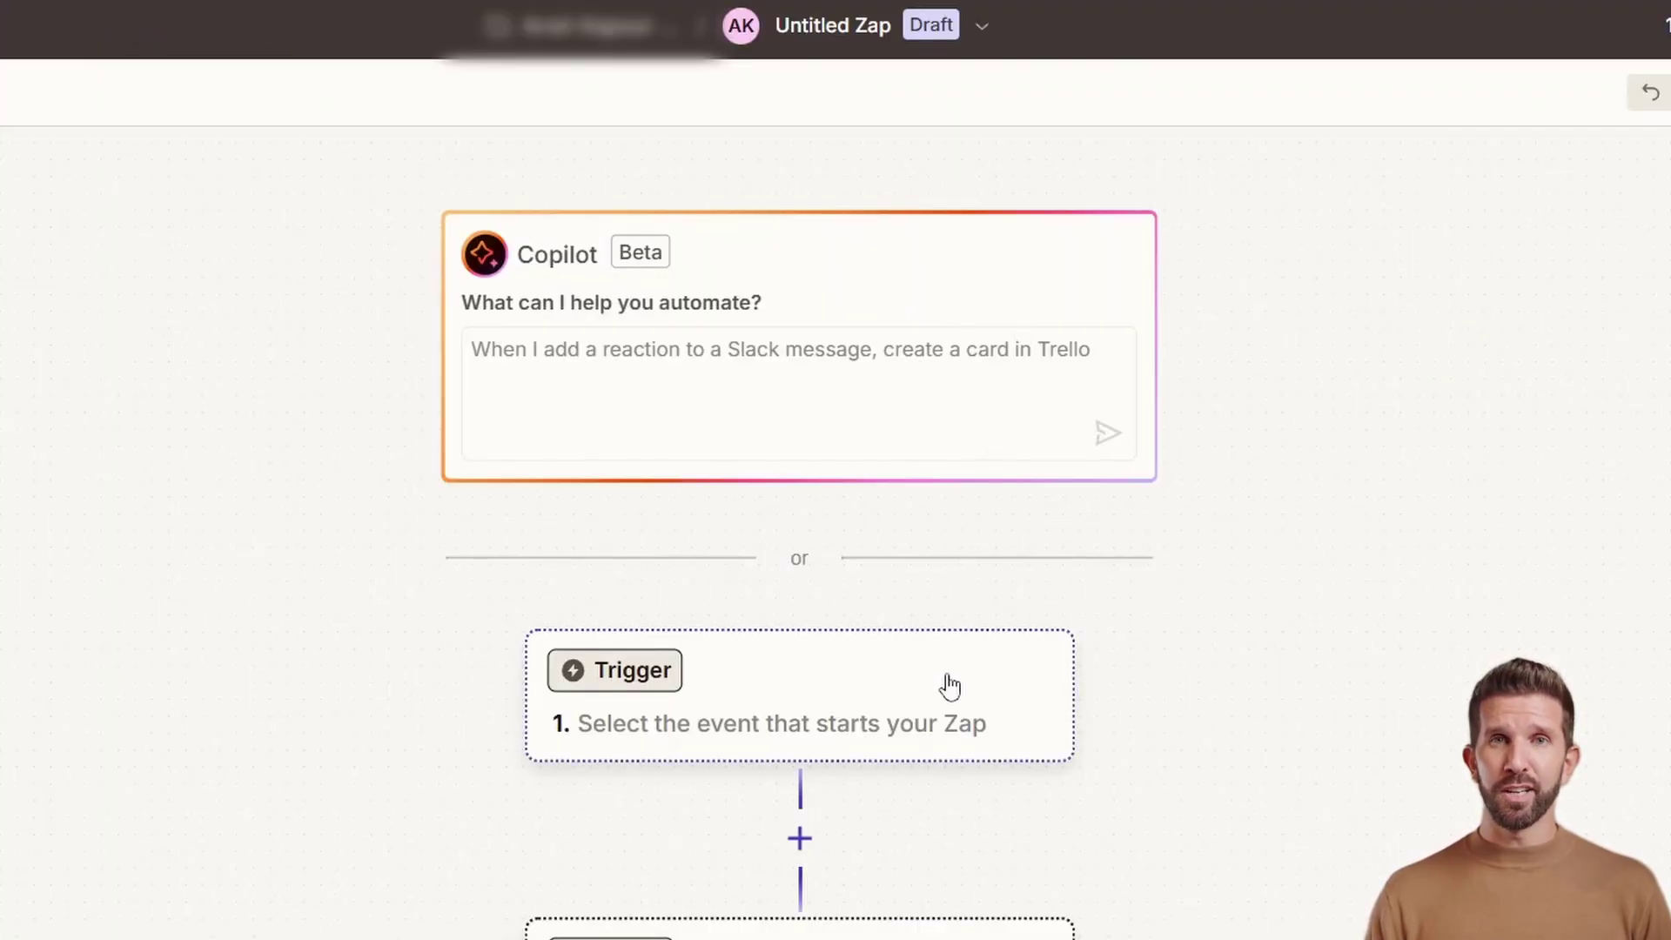
# Step: Scroll the canvas down to the empty Trigger card 'Select the event that starts your Zap'
pyautogui.scroll(-1, 949, 687)
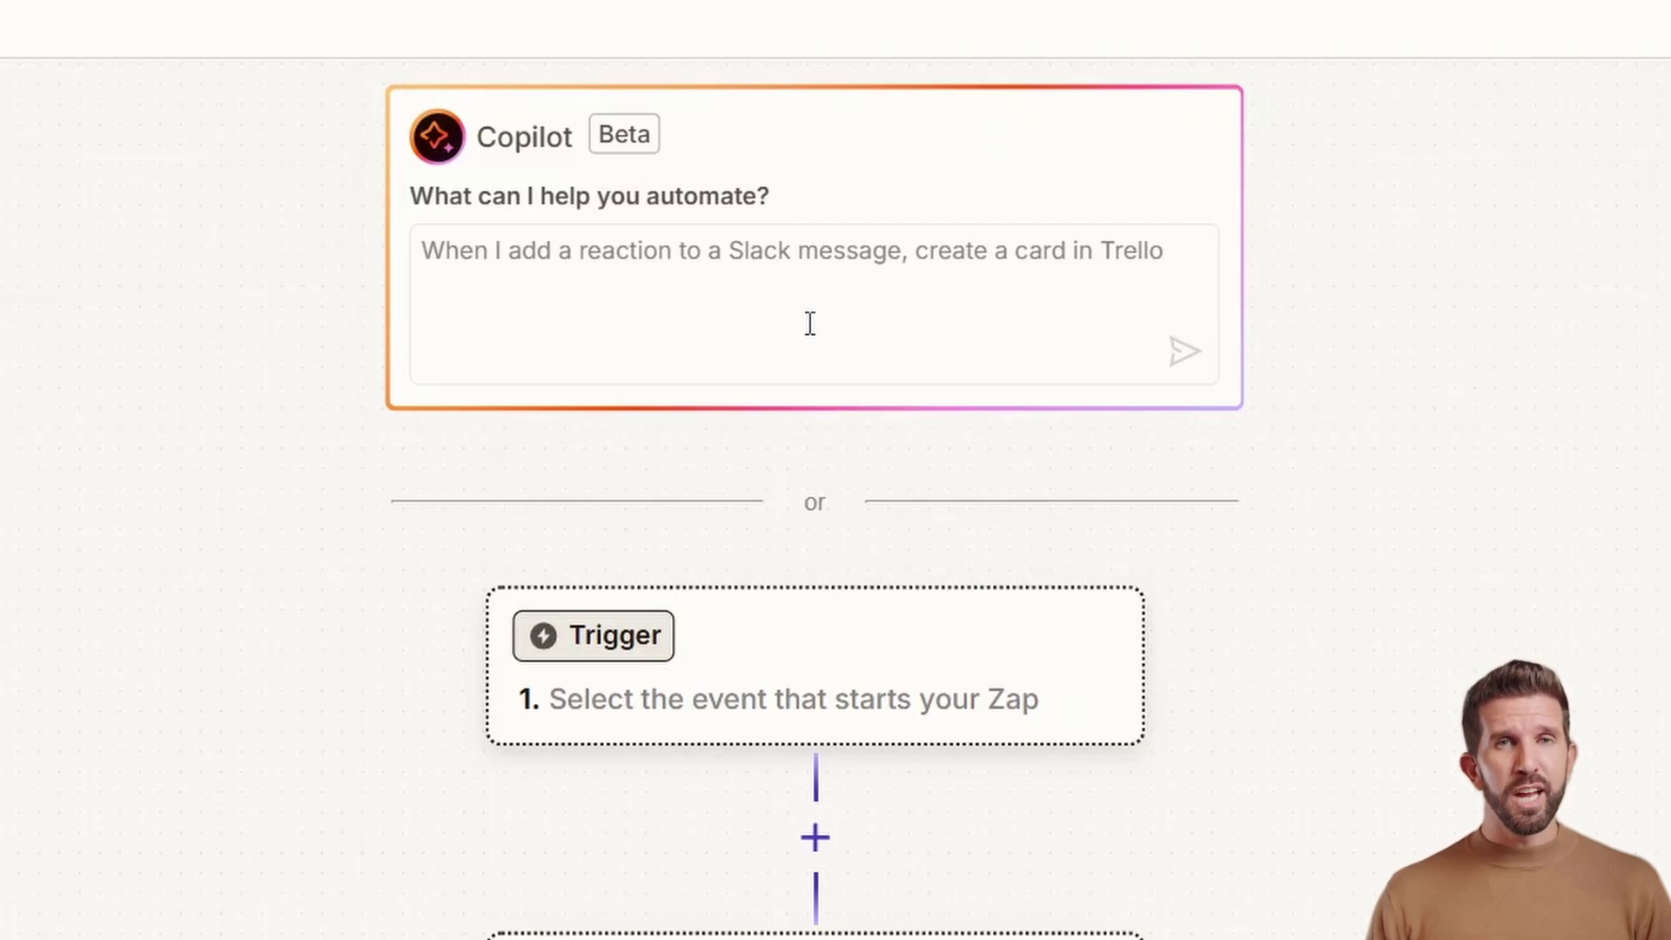
# Step: Make Gmail the trigger app with the New Email event
pyautogui.click(746, 666)
pyautogui.click(626, 324)
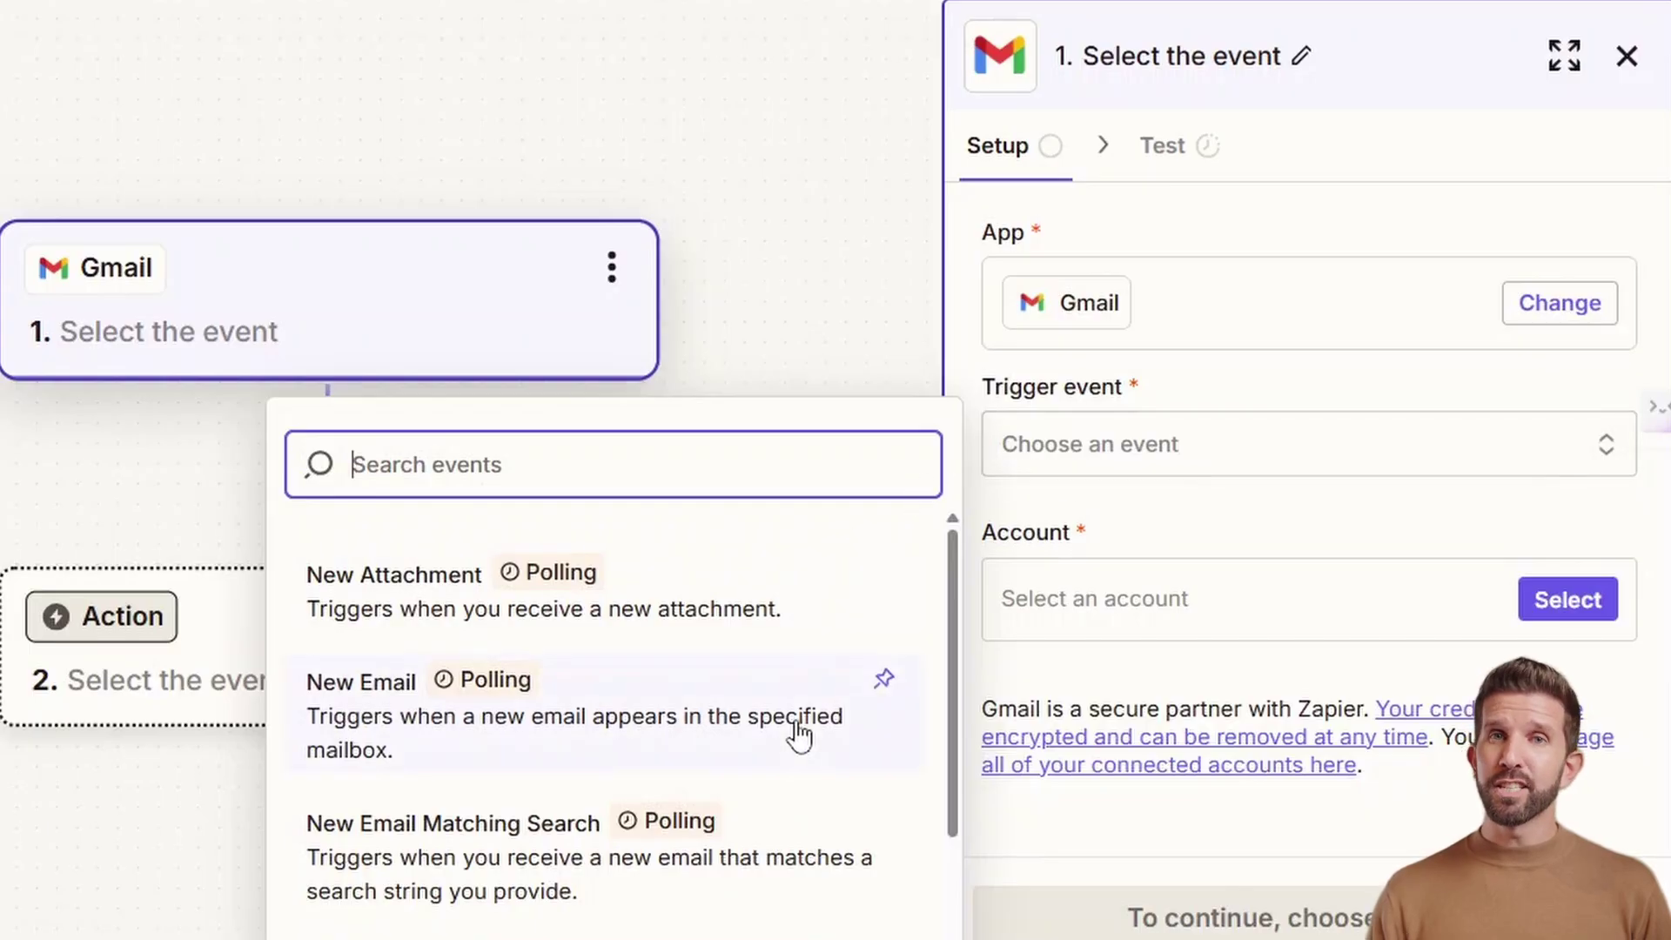
pyautogui.click(794, 726)
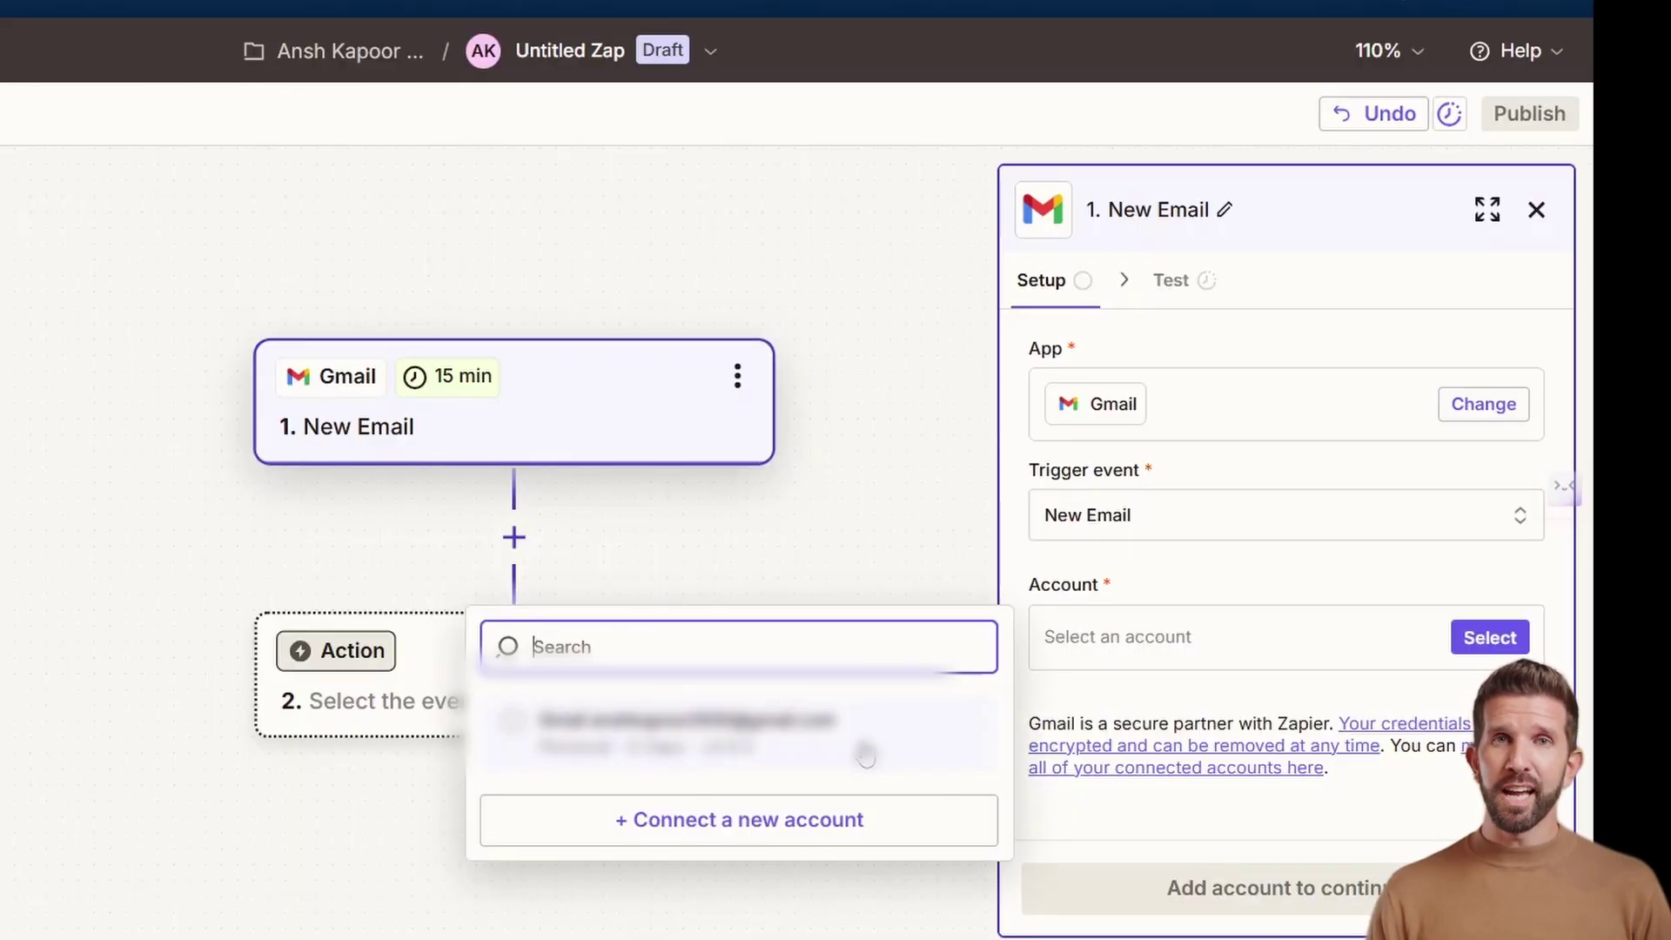
# Step: Connect the existing Gmail account to the New Email trigger
pyautogui.click(862, 747)
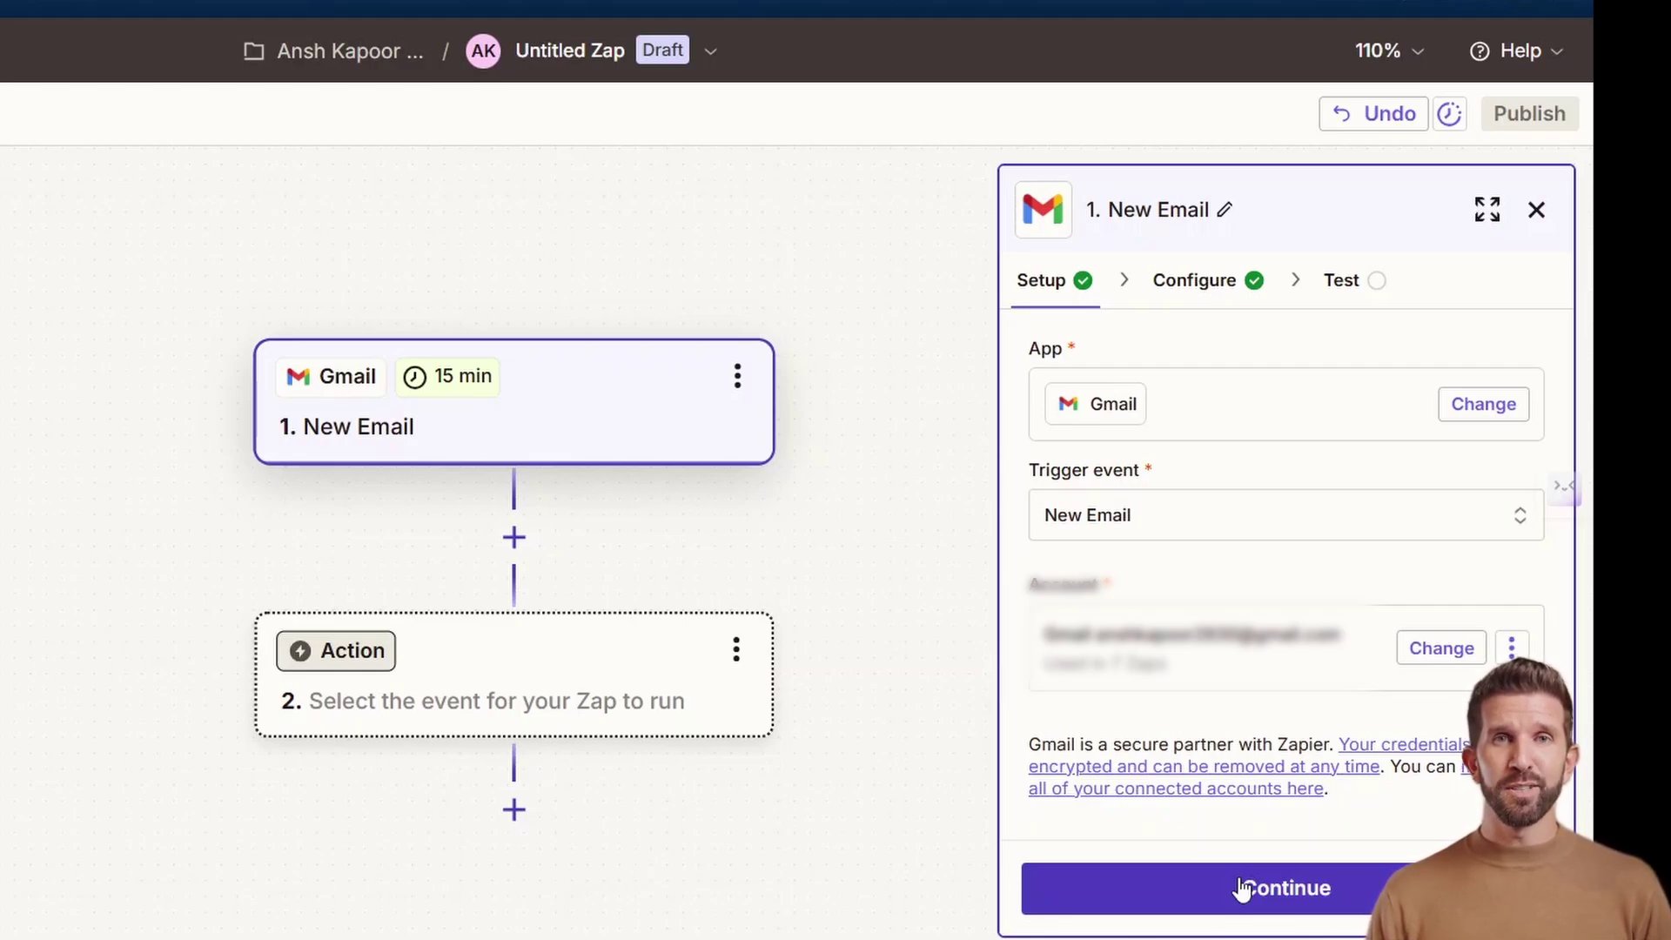
# Step: Set the trigger's Label or mailbox to INBOX and continue to the Test tab
pyautogui.click(1243, 887)
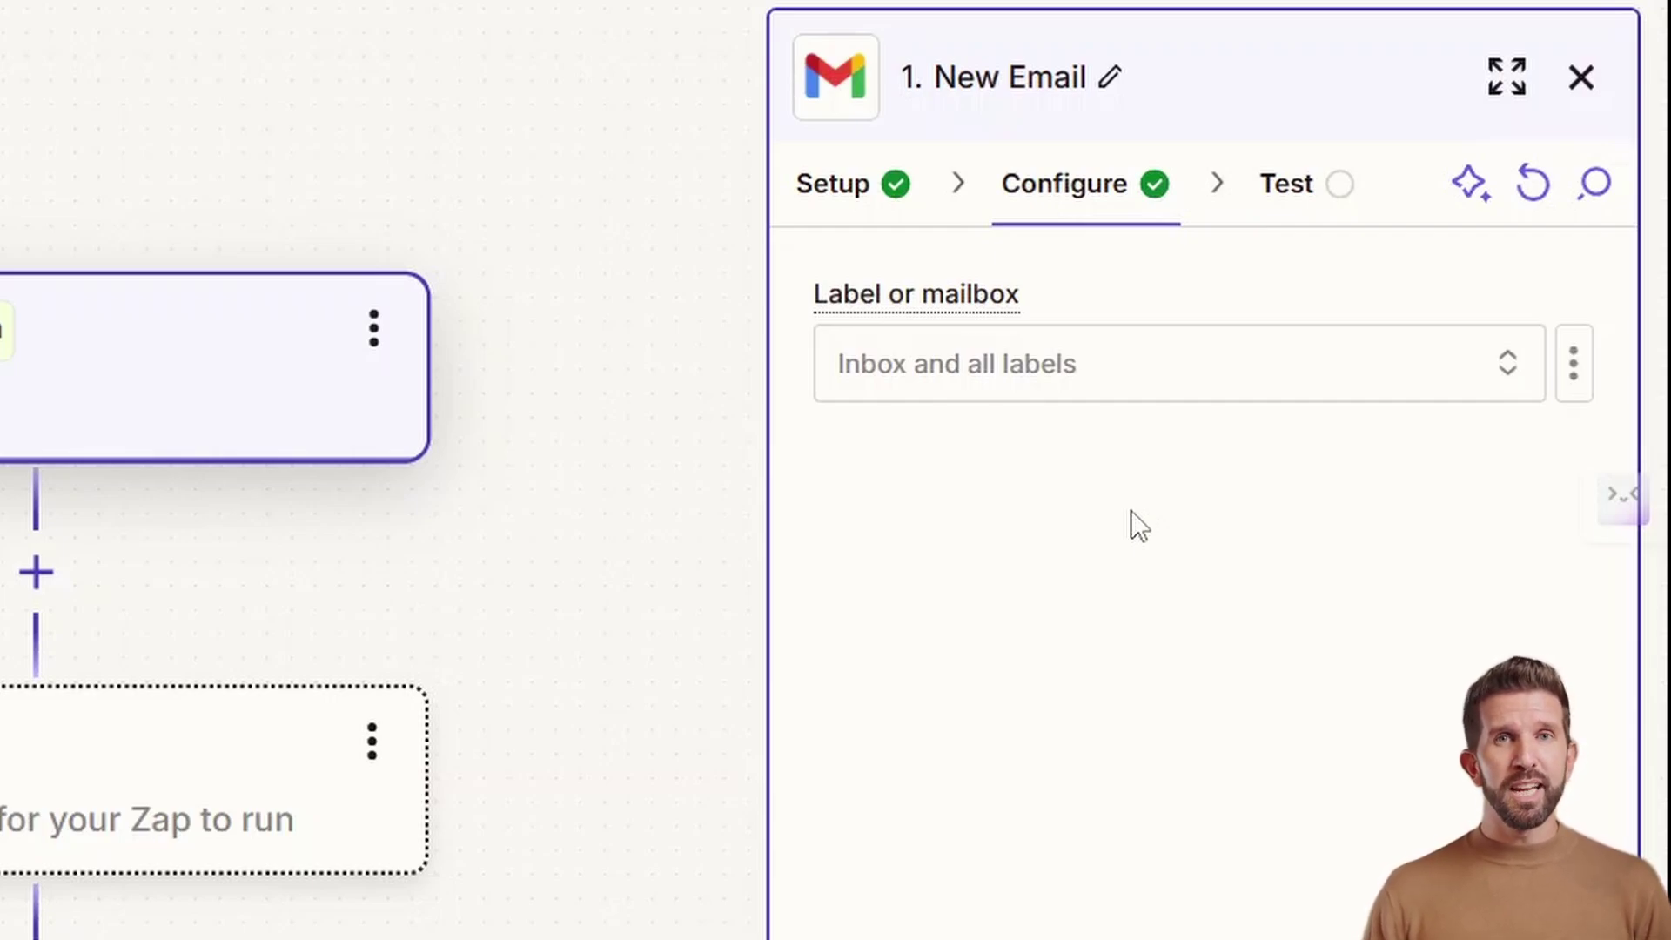
pyautogui.click(1134, 373)
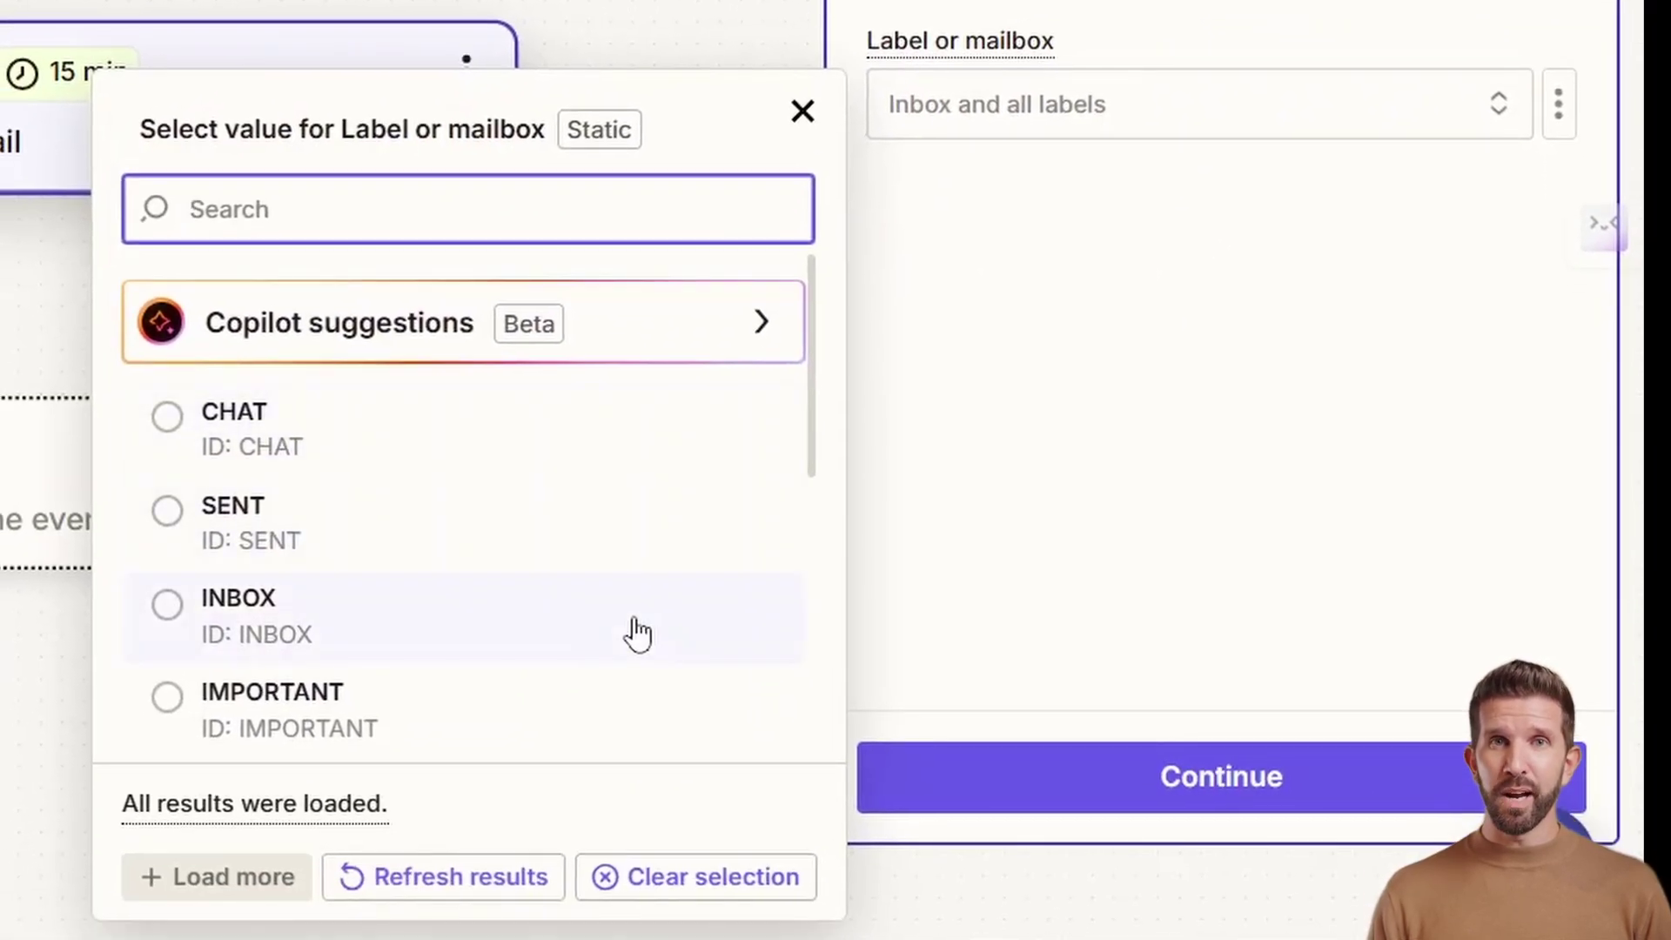
pyautogui.click(636, 626)
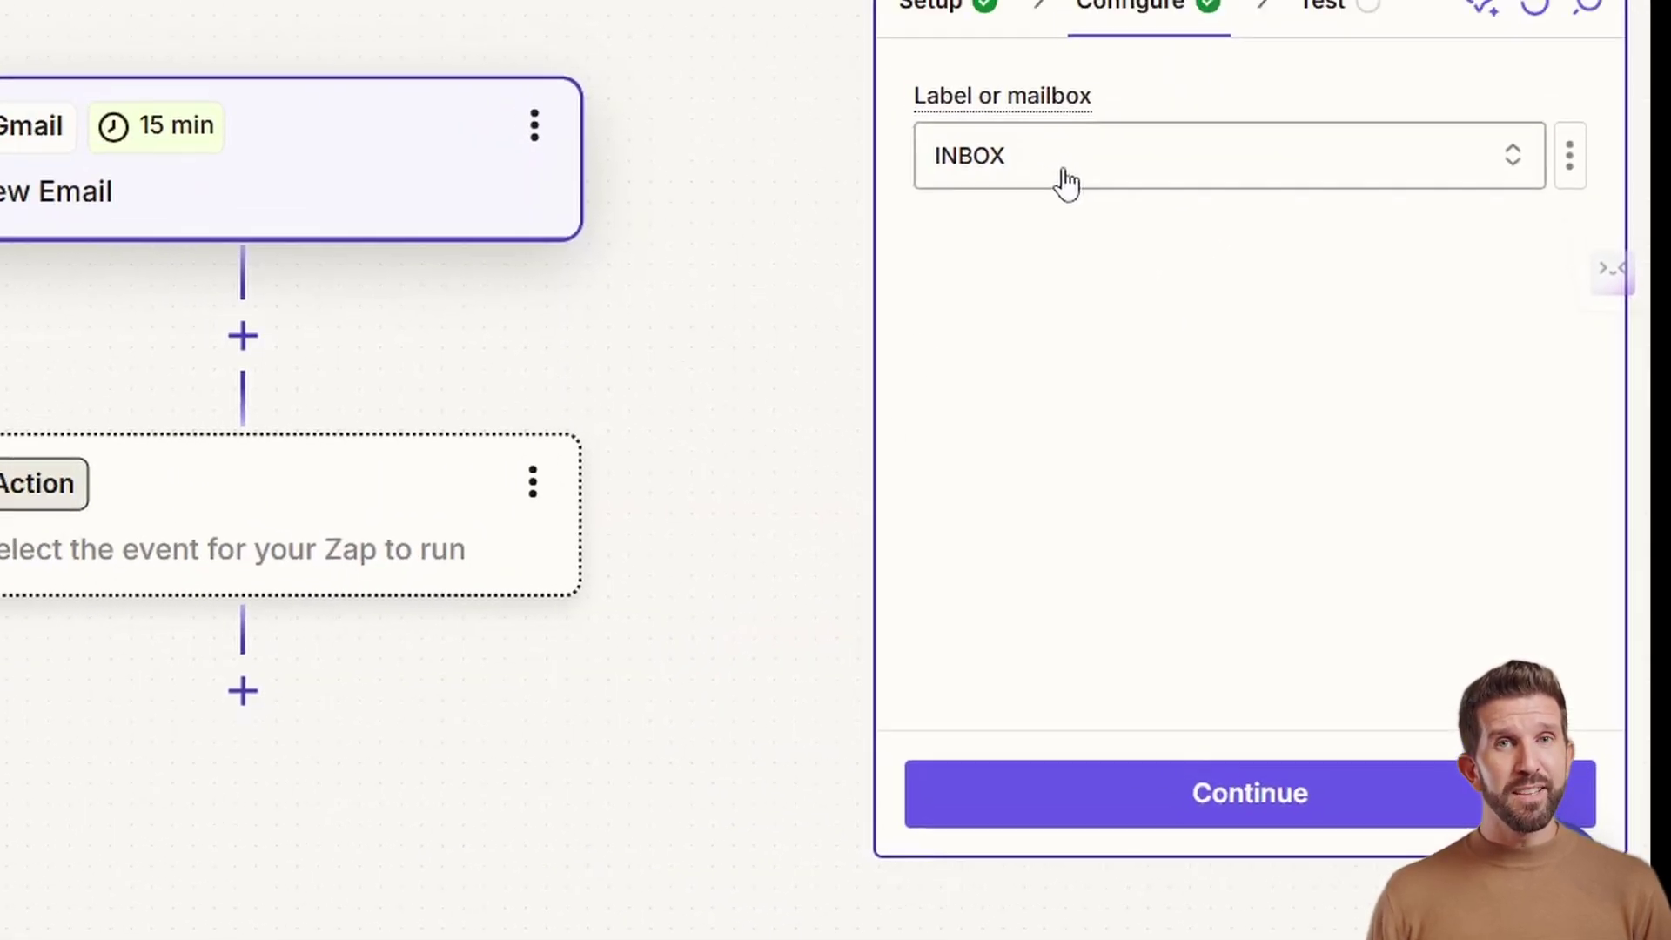
pyautogui.click(1076, 188)
pyautogui.click(1072, 373)
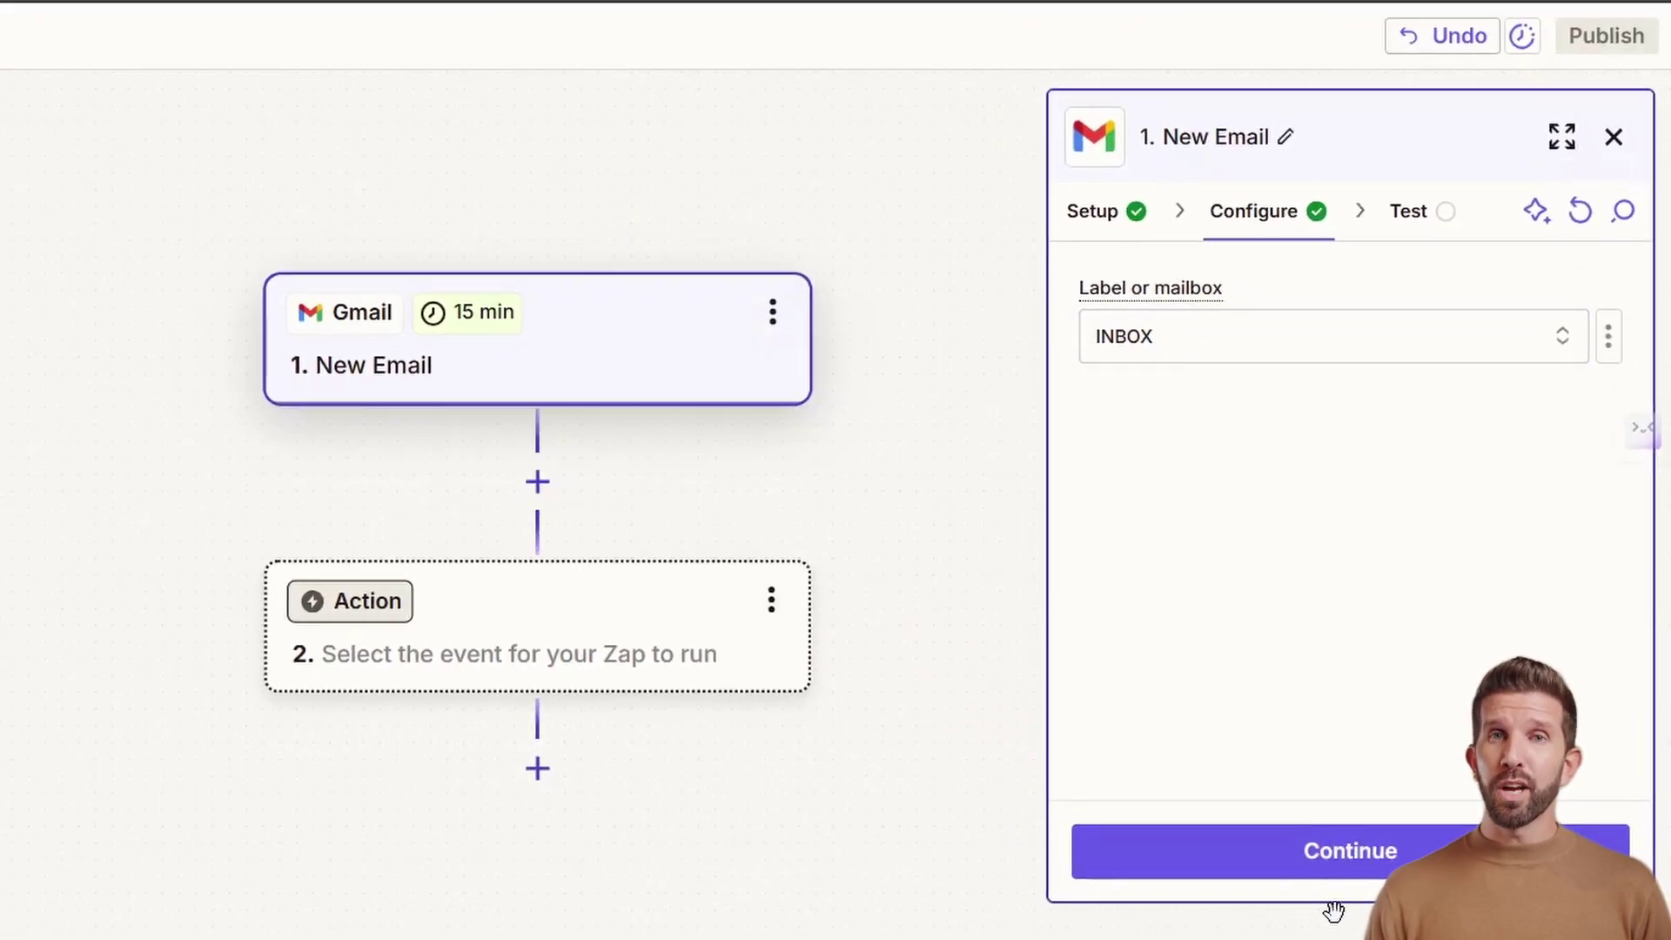
pyautogui.click(1310, 866)
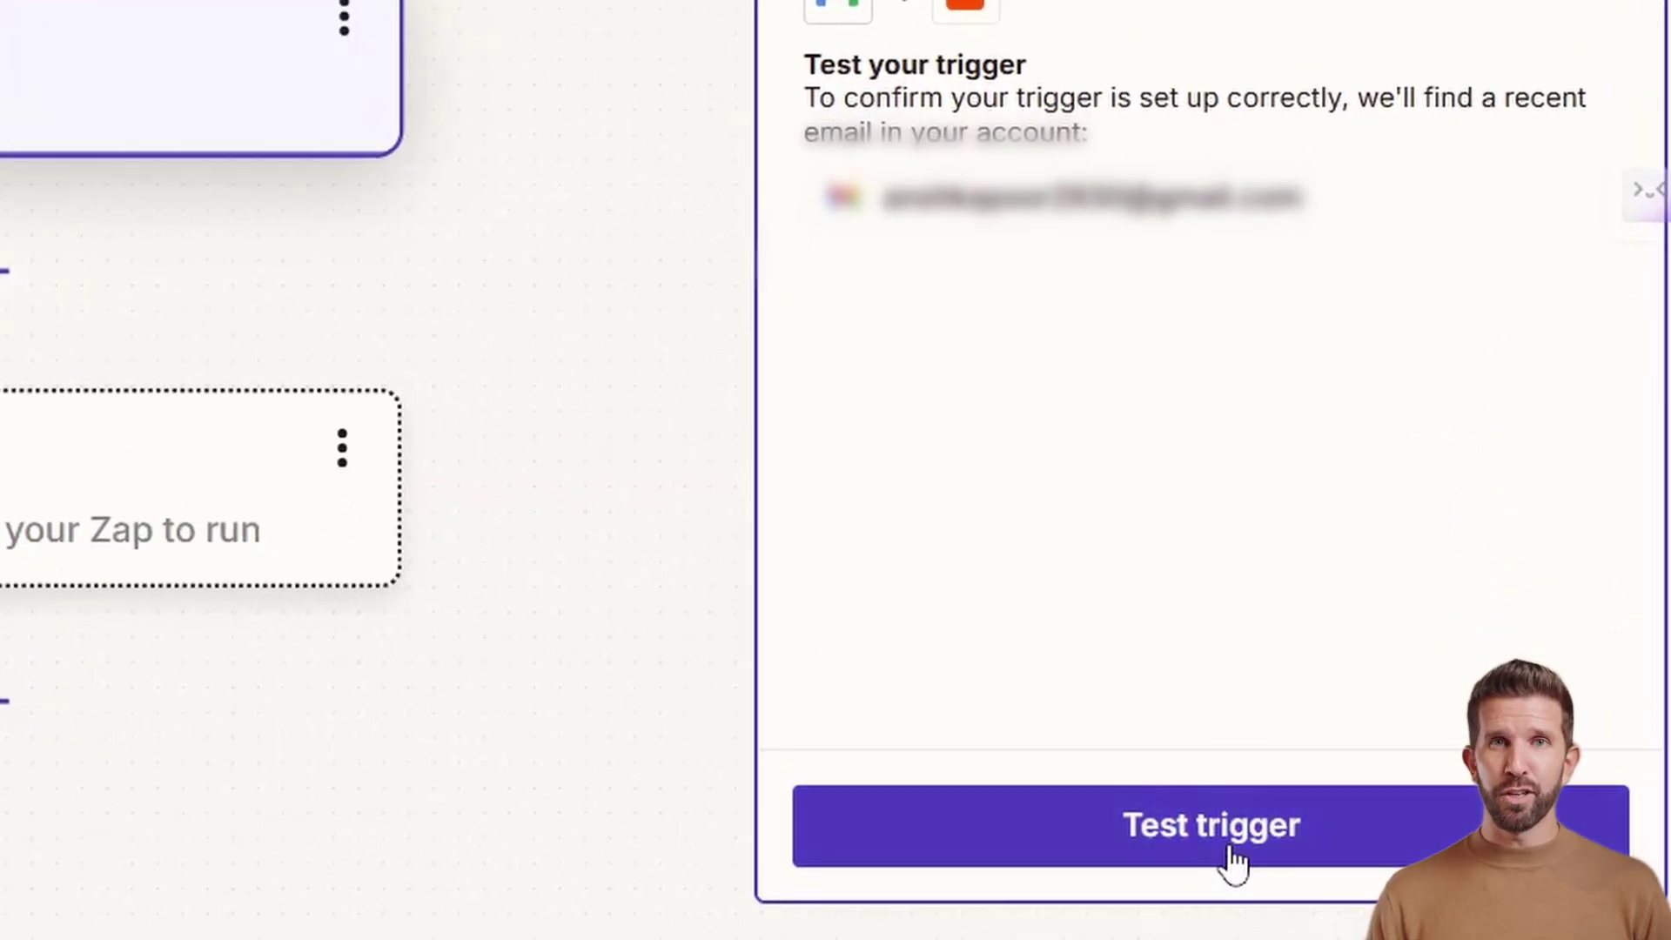
# Step: Test the Gmail trigger and continue with the Email C sample record
pyautogui.click(1227, 848)
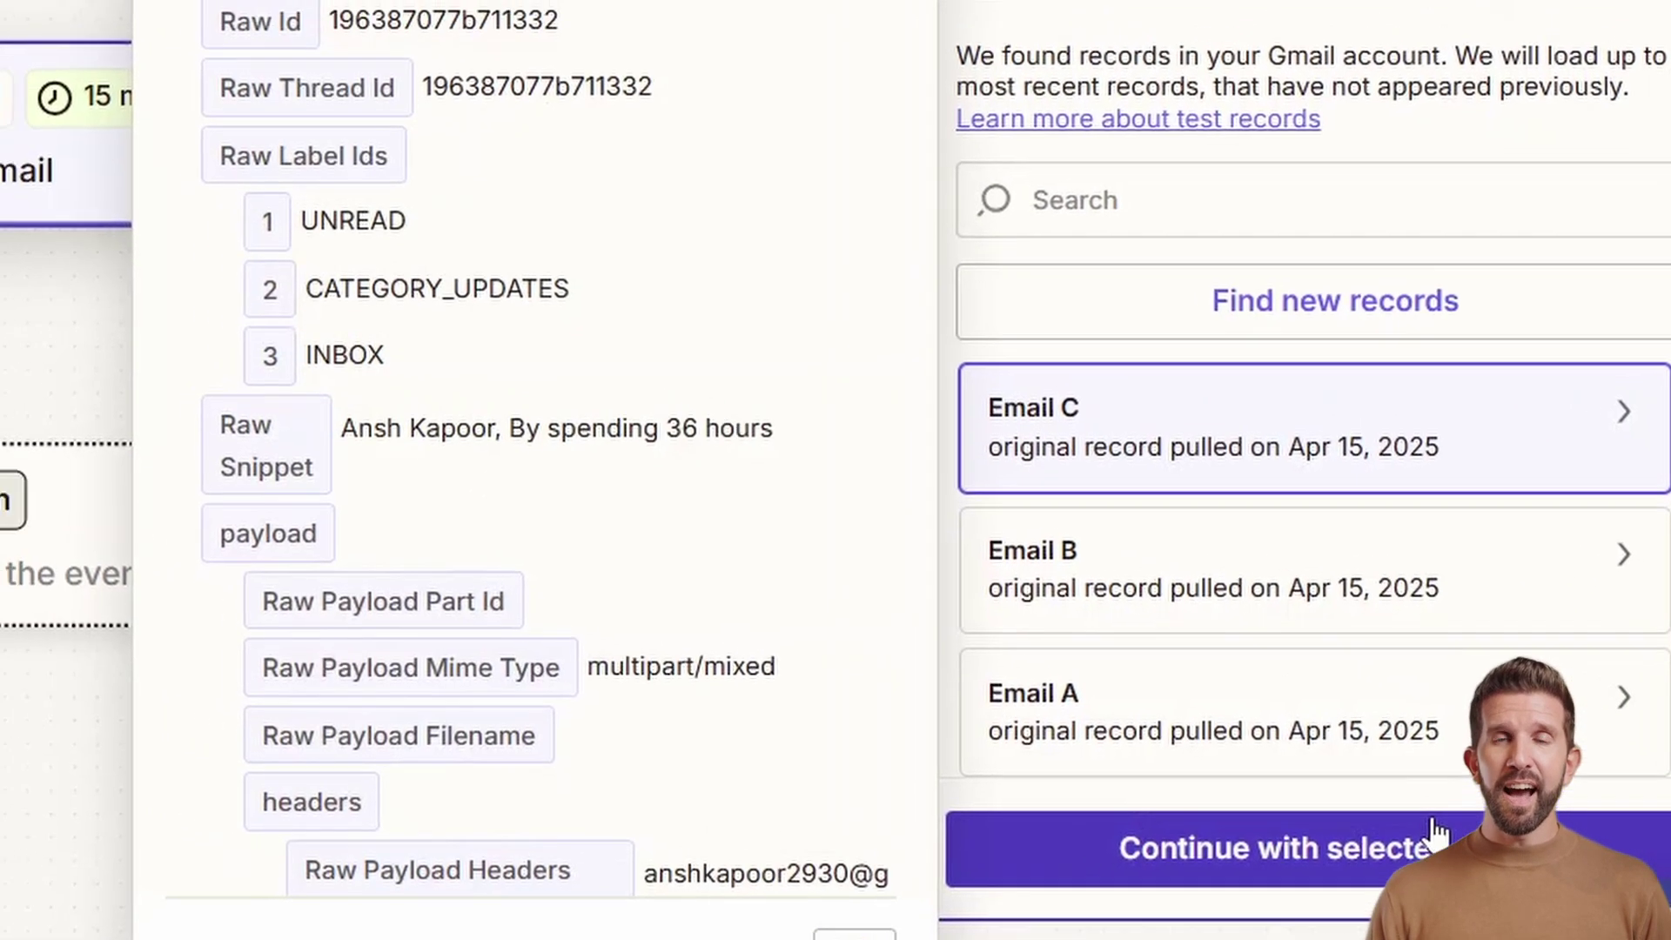
pyautogui.click(1445, 834)
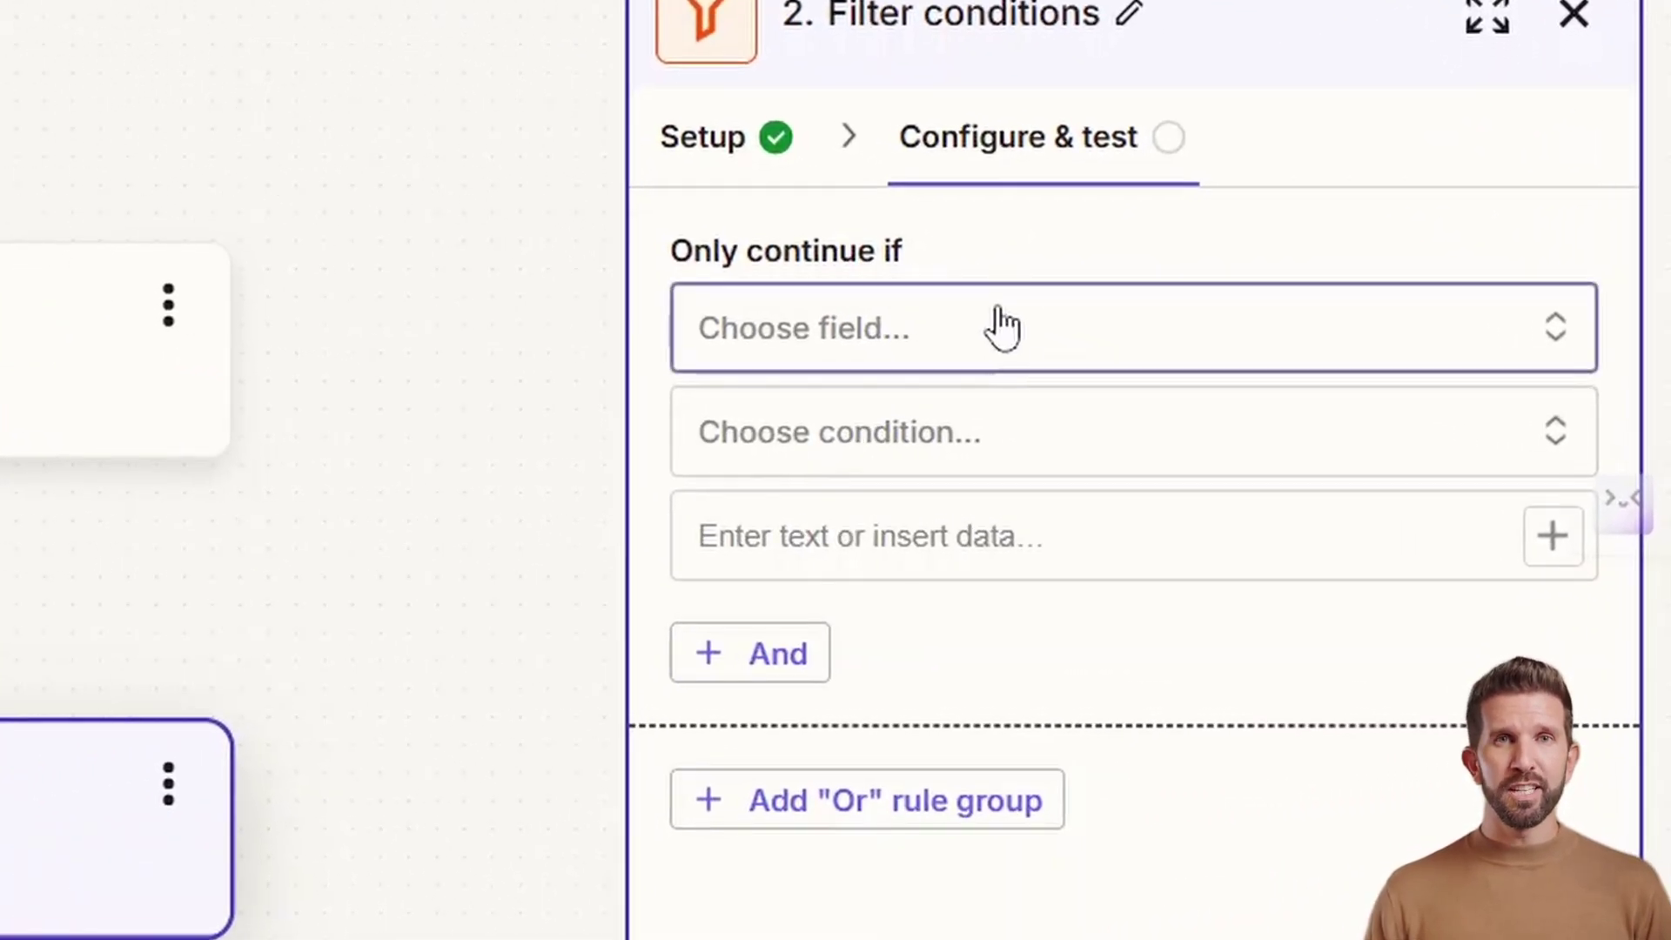
# Step: Choose Raw Label Ids as the email field the filter checks
pyautogui.click(1003, 327)
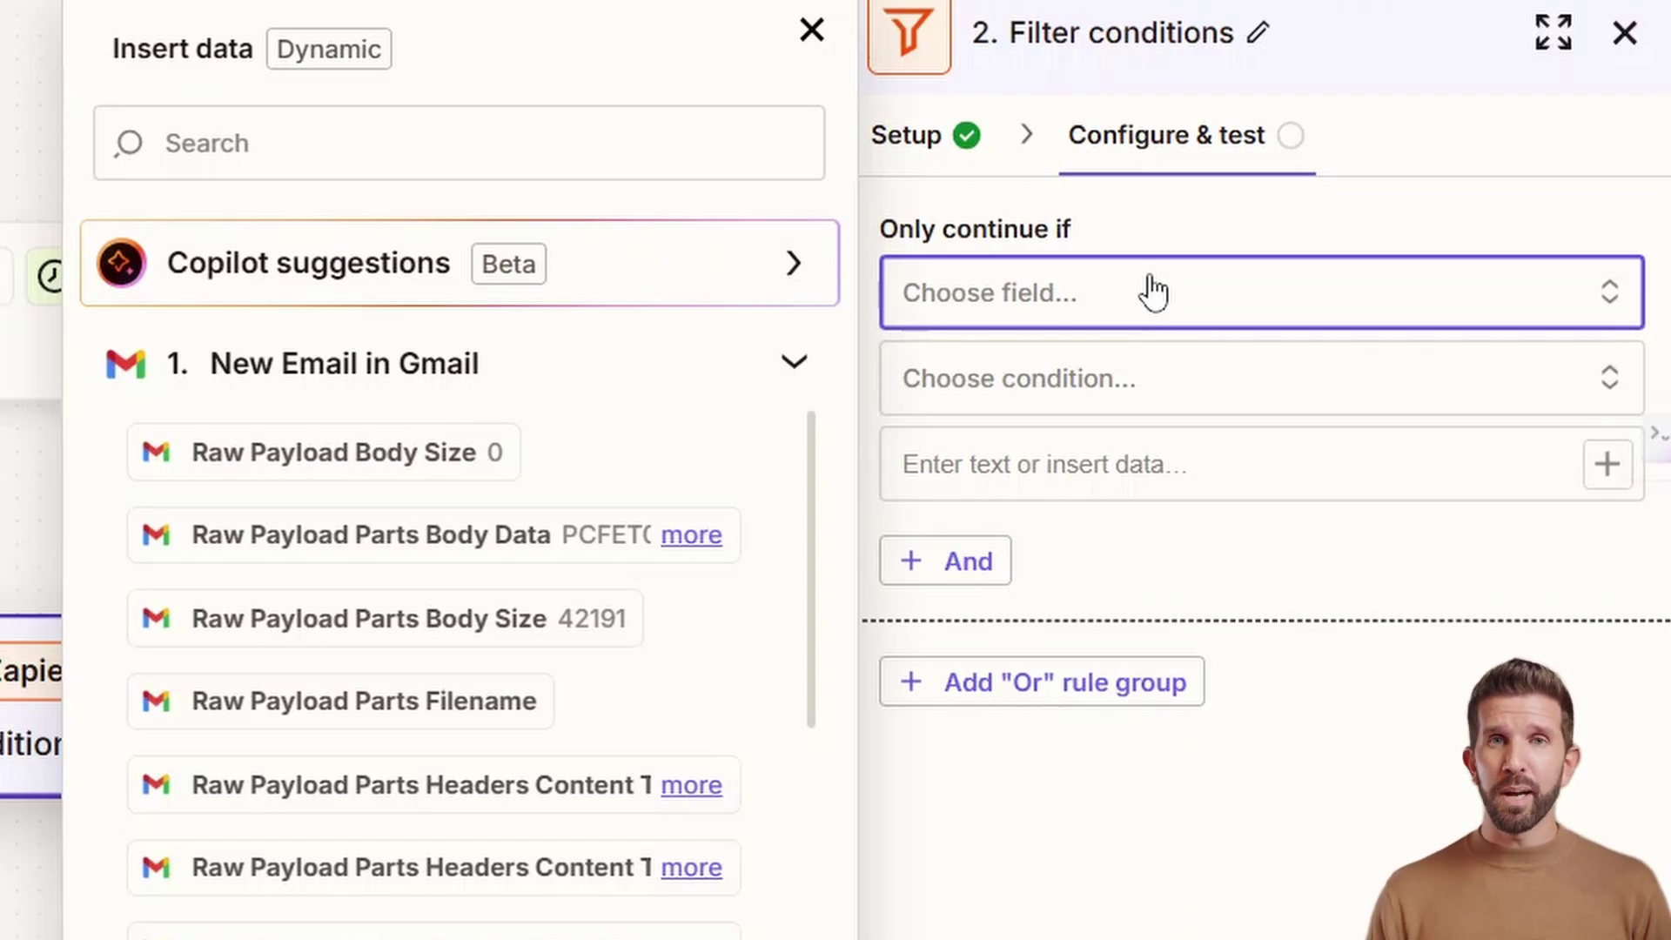
pyautogui.click(649, 168)
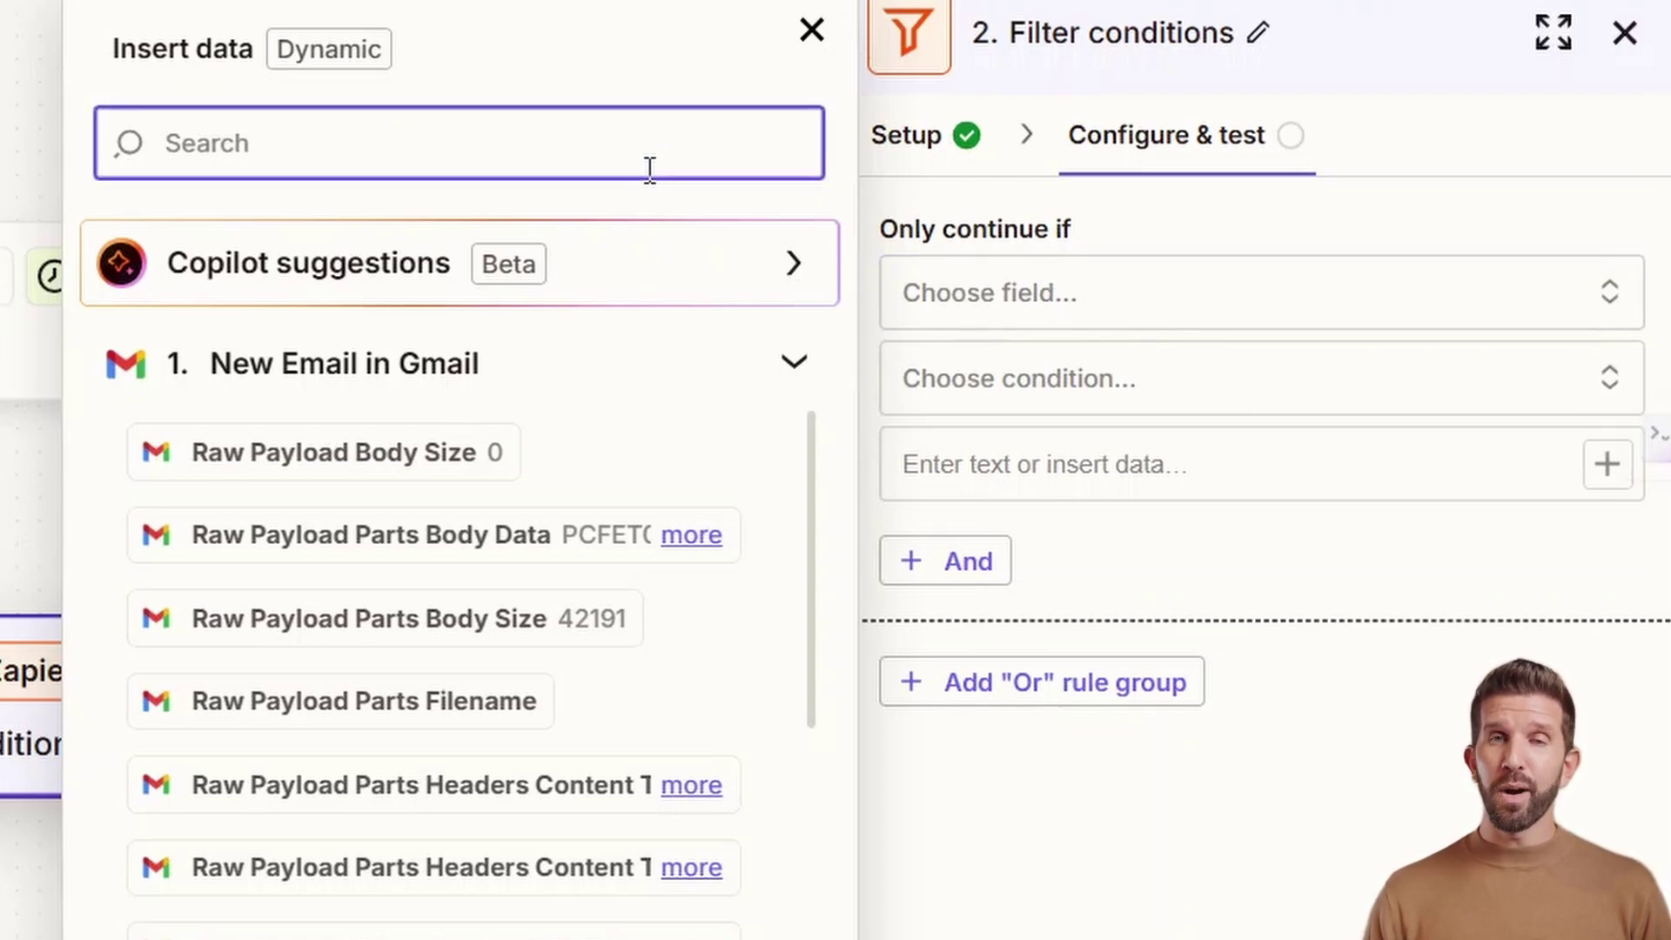
pyautogui.press('Escape')
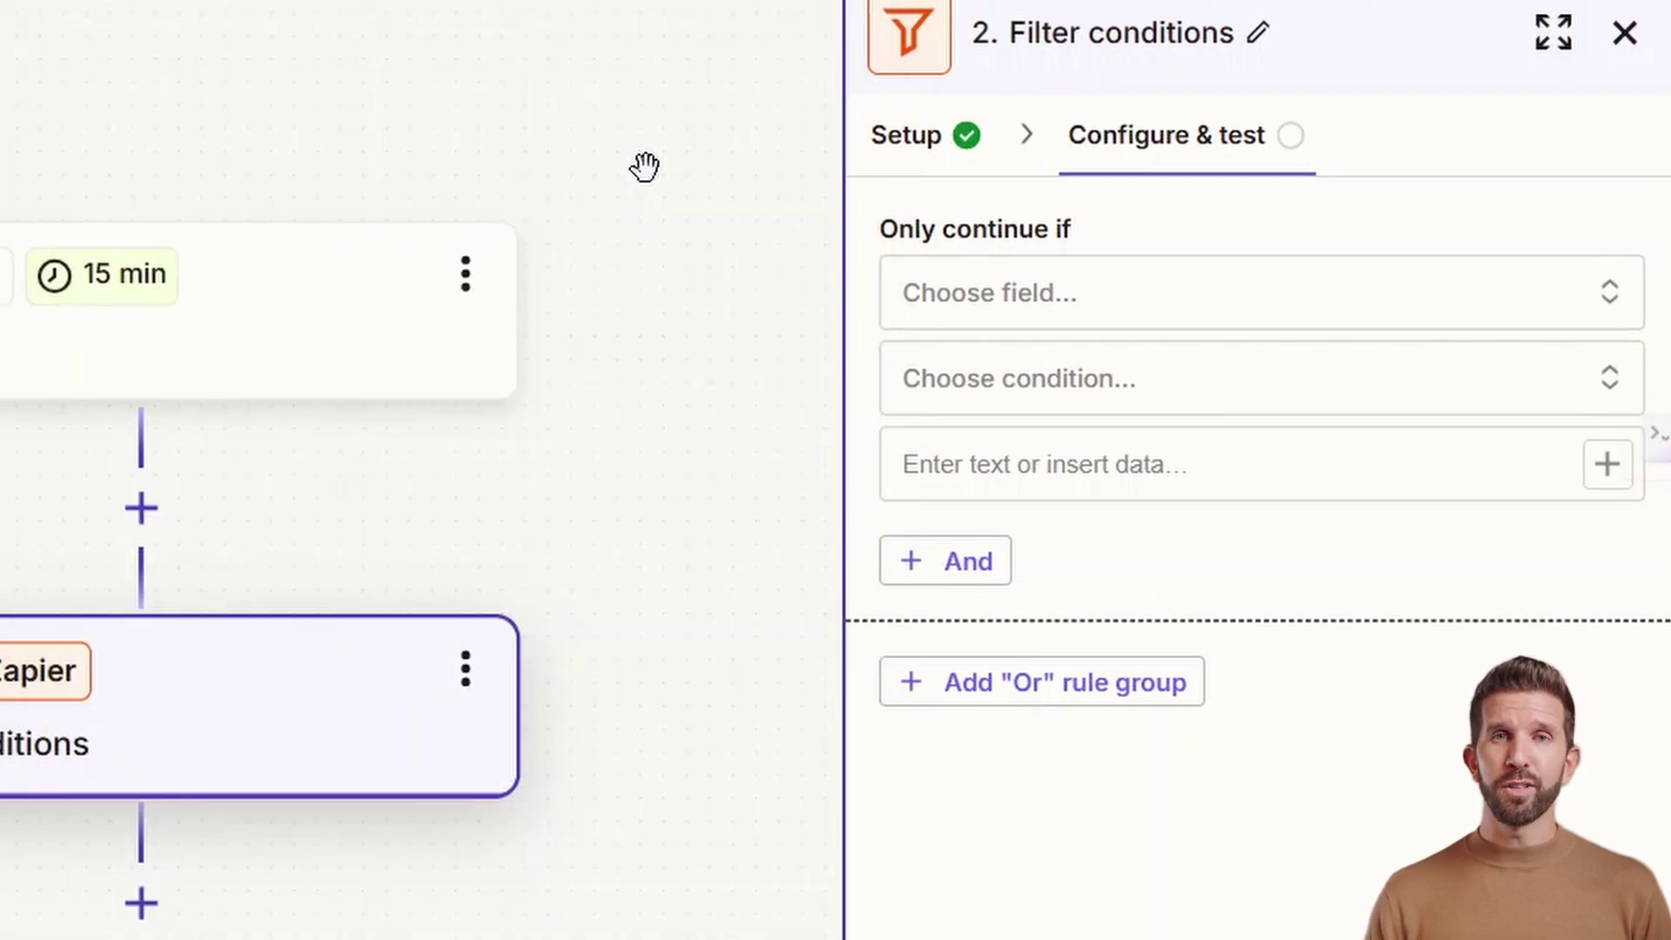
pyautogui.click(1029, 318)
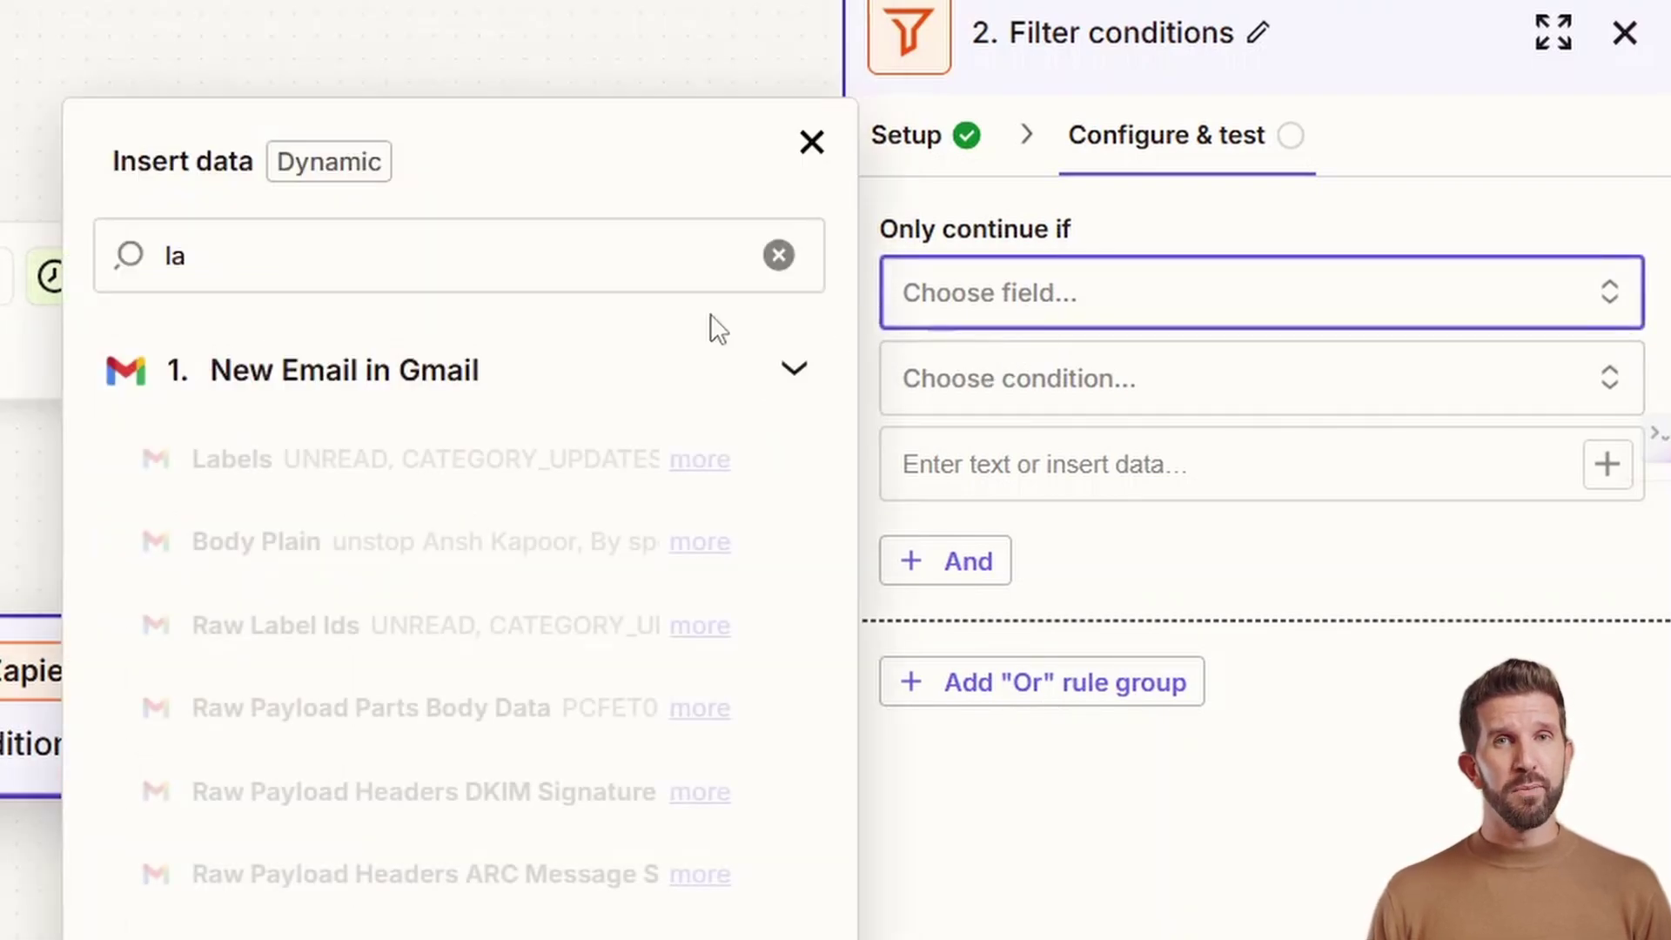
pyautogui.click(477, 280)
pyautogui.write('b')
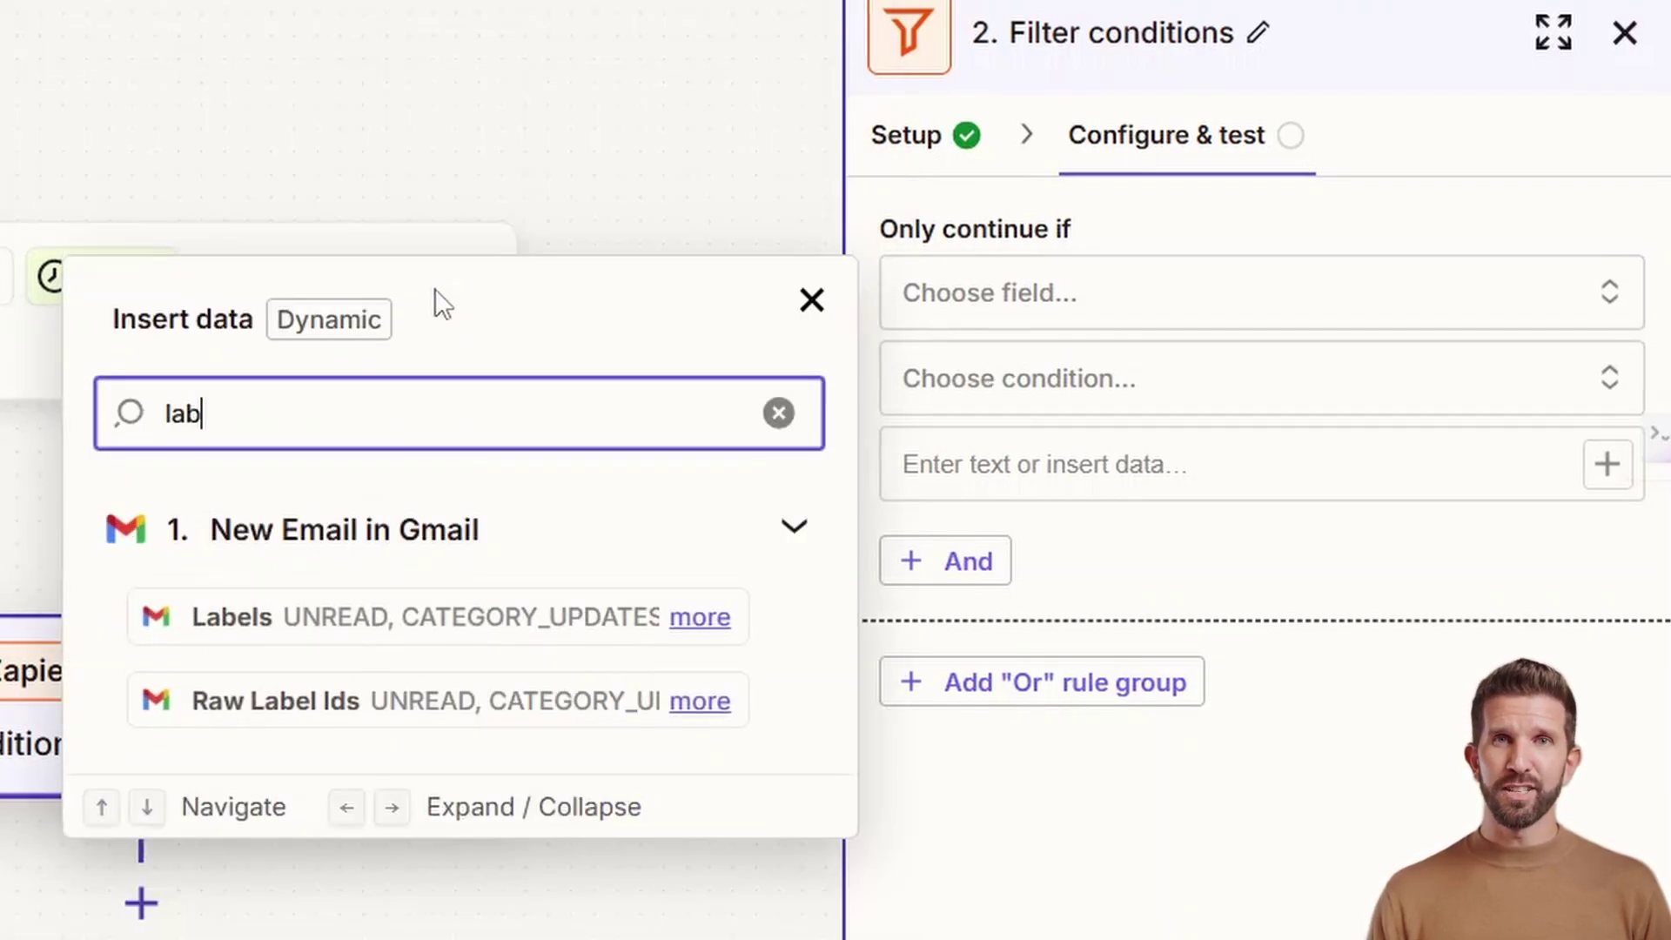
pyautogui.click(276, 701)
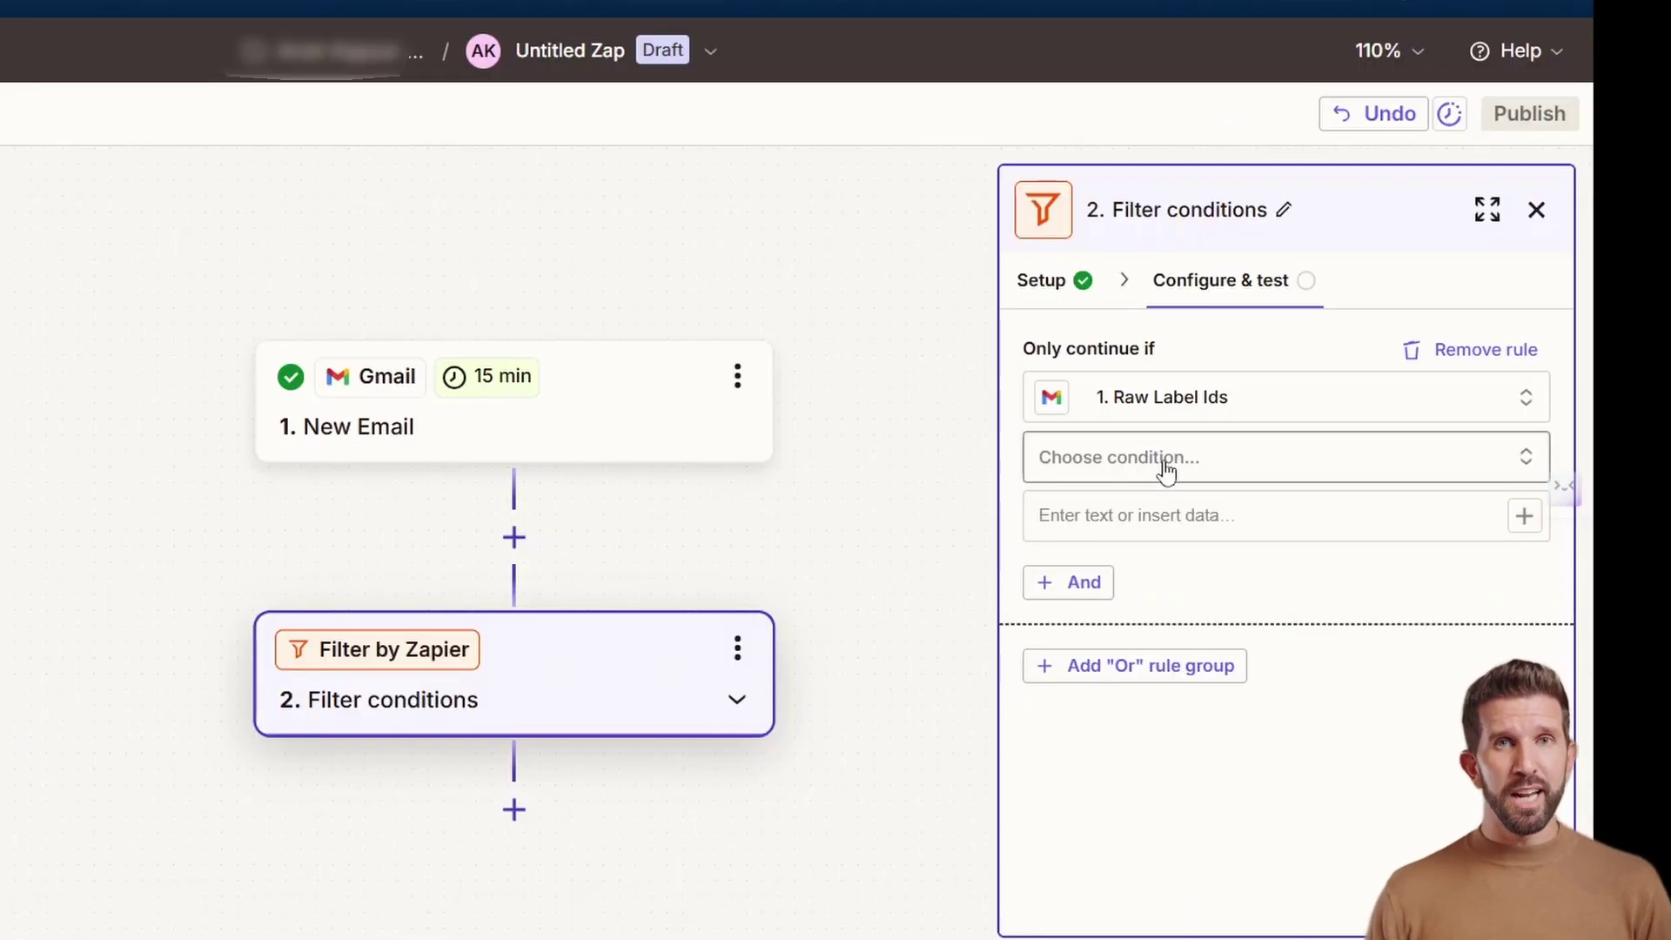
# Step: Set the filter condition to (Text) Contains with the value 'important'
pyautogui.click(1166, 470)
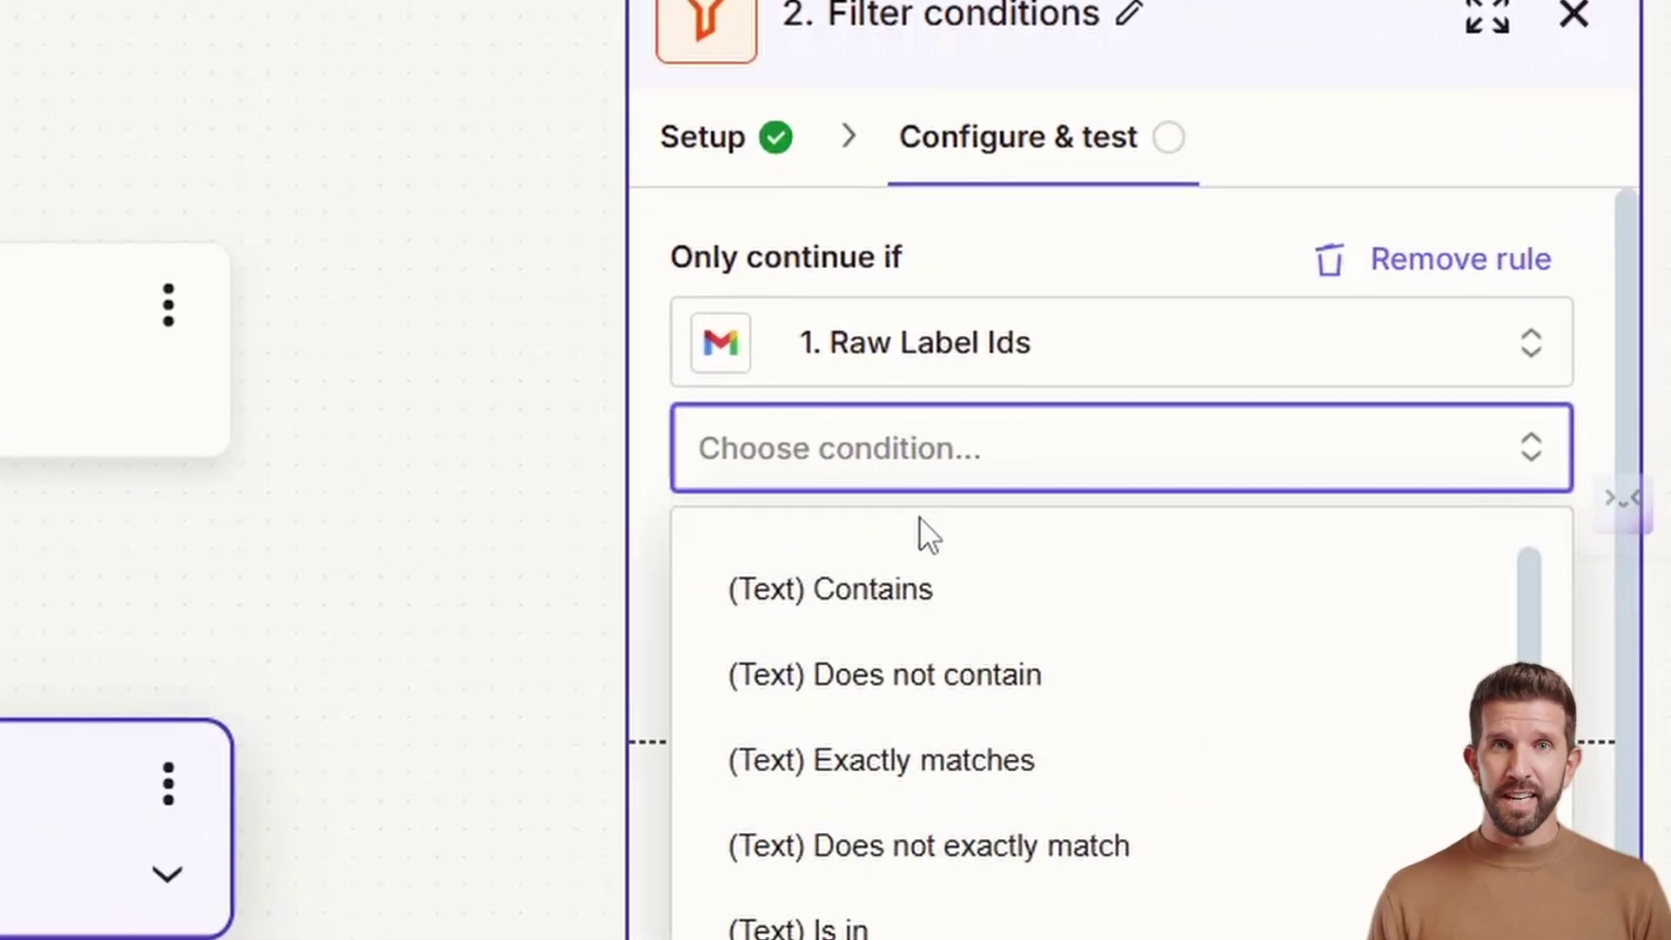
pyautogui.click(938, 600)
pyautogui.click(1056, 486)
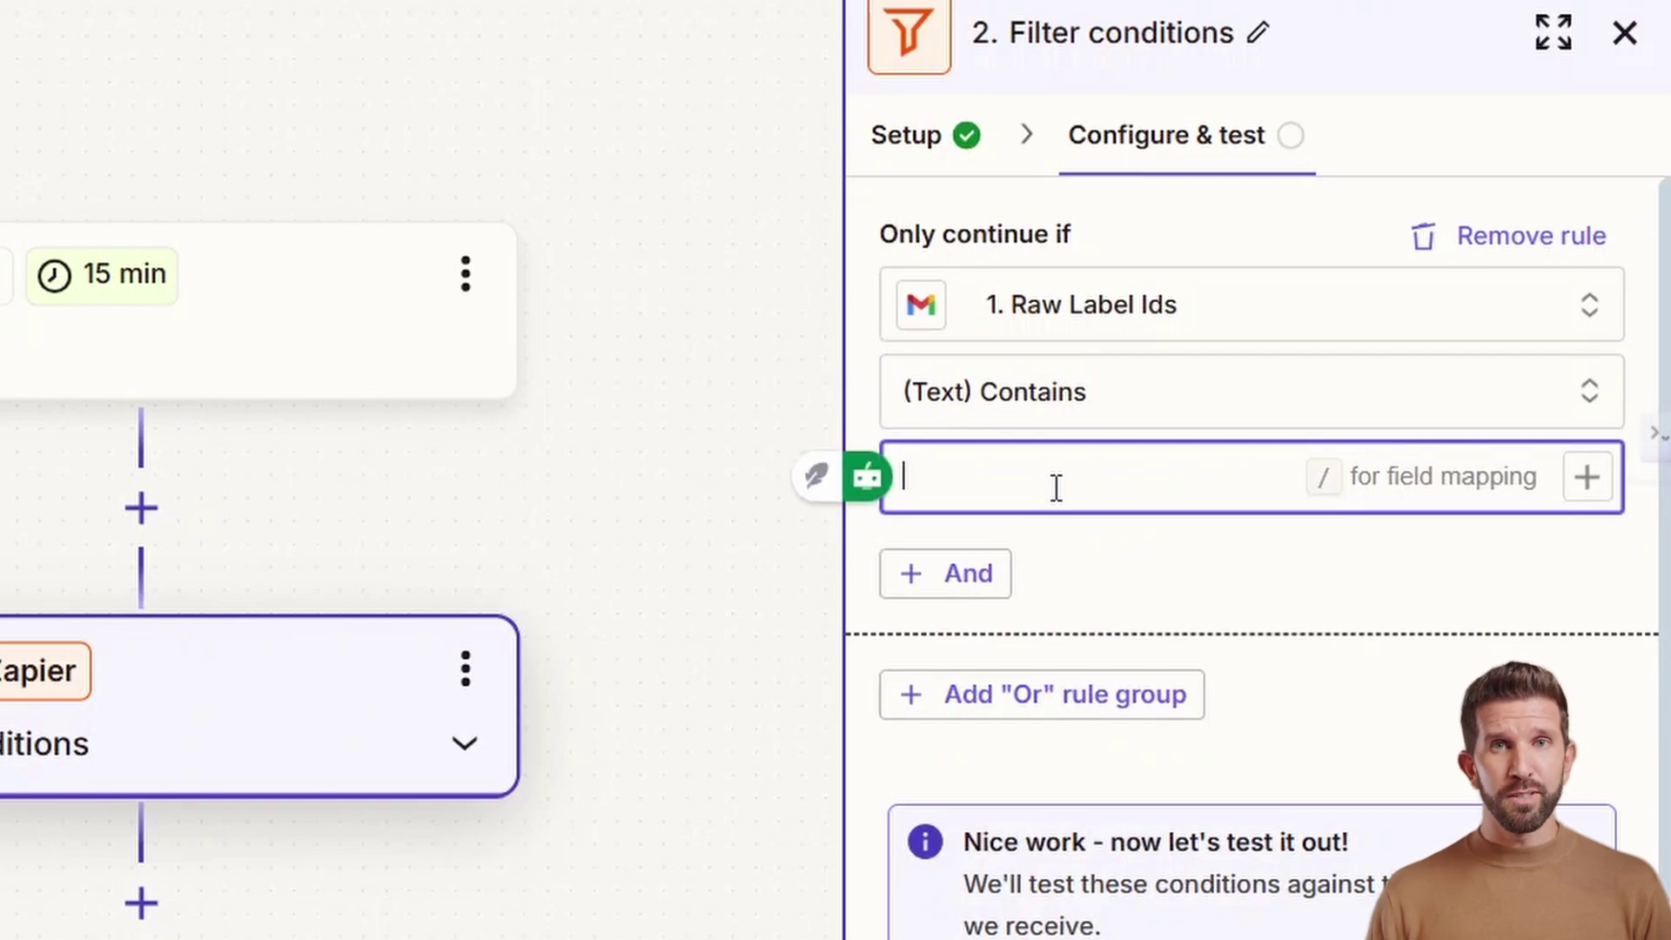
pyautogui.write('im[po')
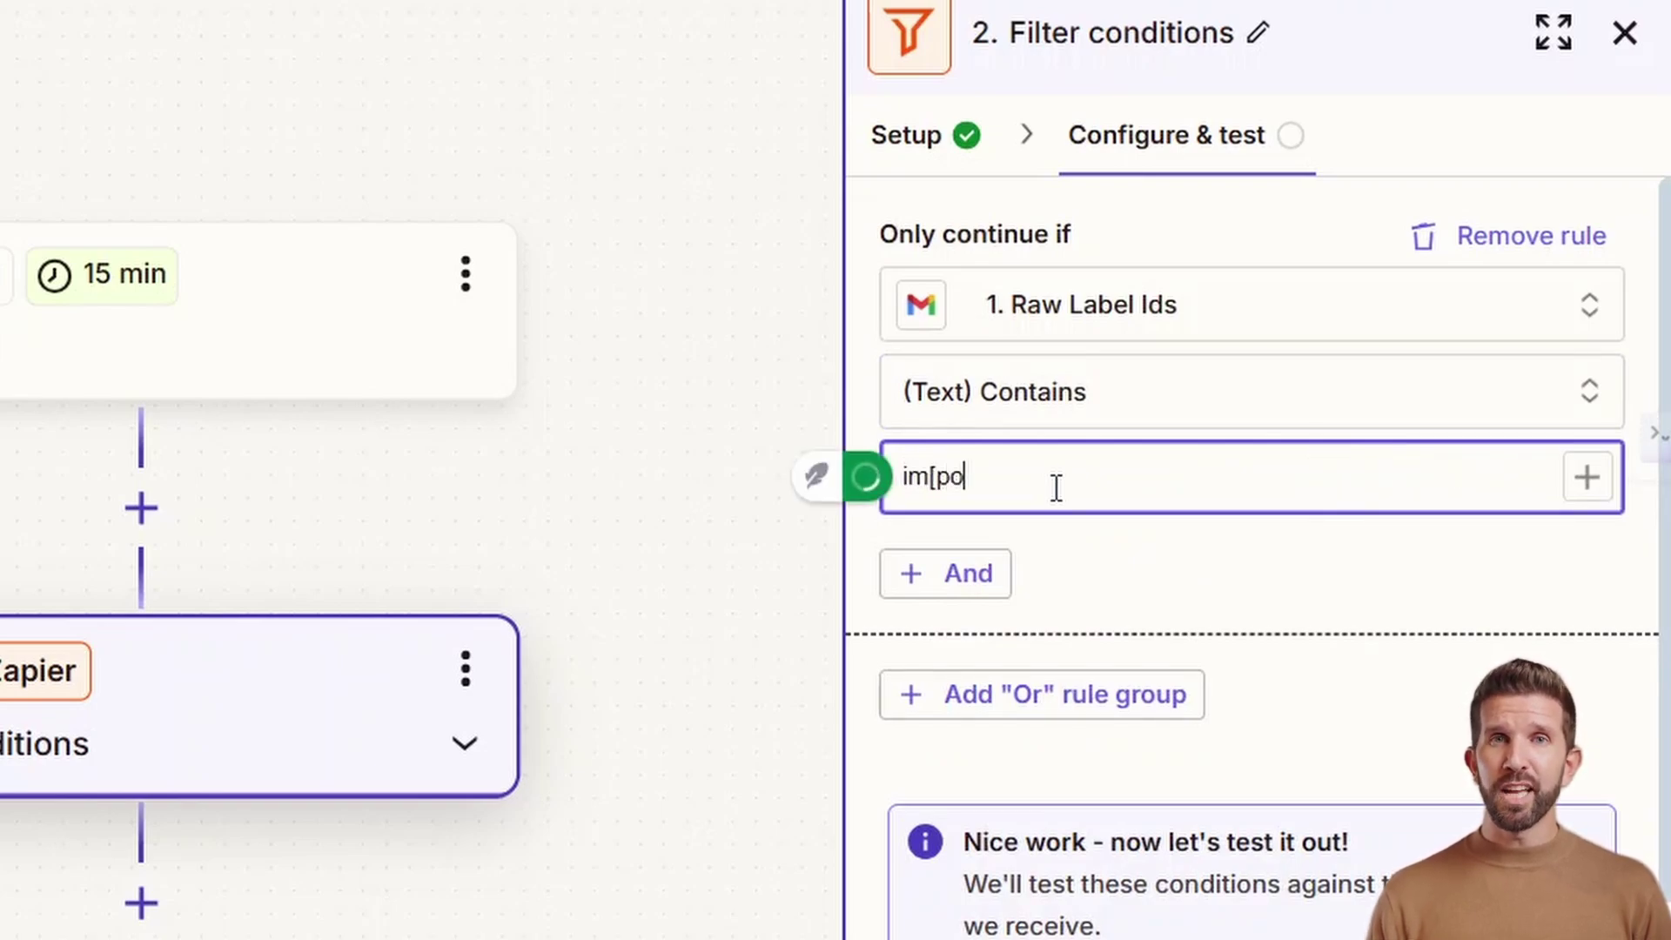
pyautogui.press('BackSpace')
pyautogui.press('BackSpace')
pyautogui.press('BackSpace')
pyautogui.write('portant')
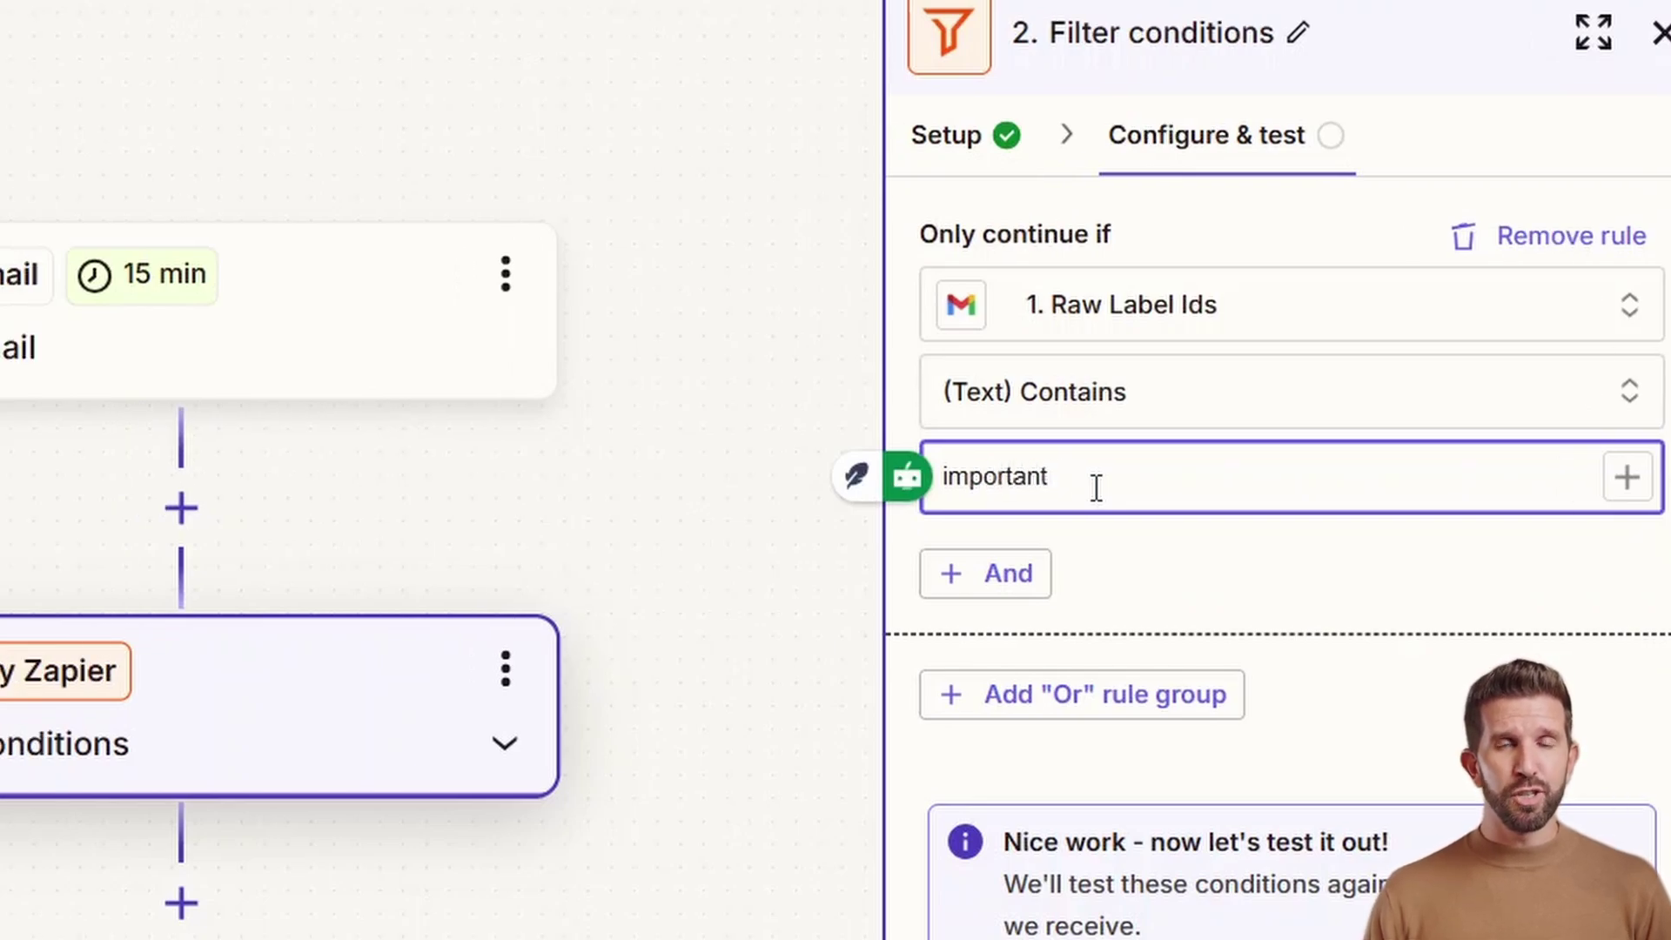
# Step: Add a second And rule: Raw Label Ids (Text) Contains 'inbox'
pyautogui.click(1000, 578)
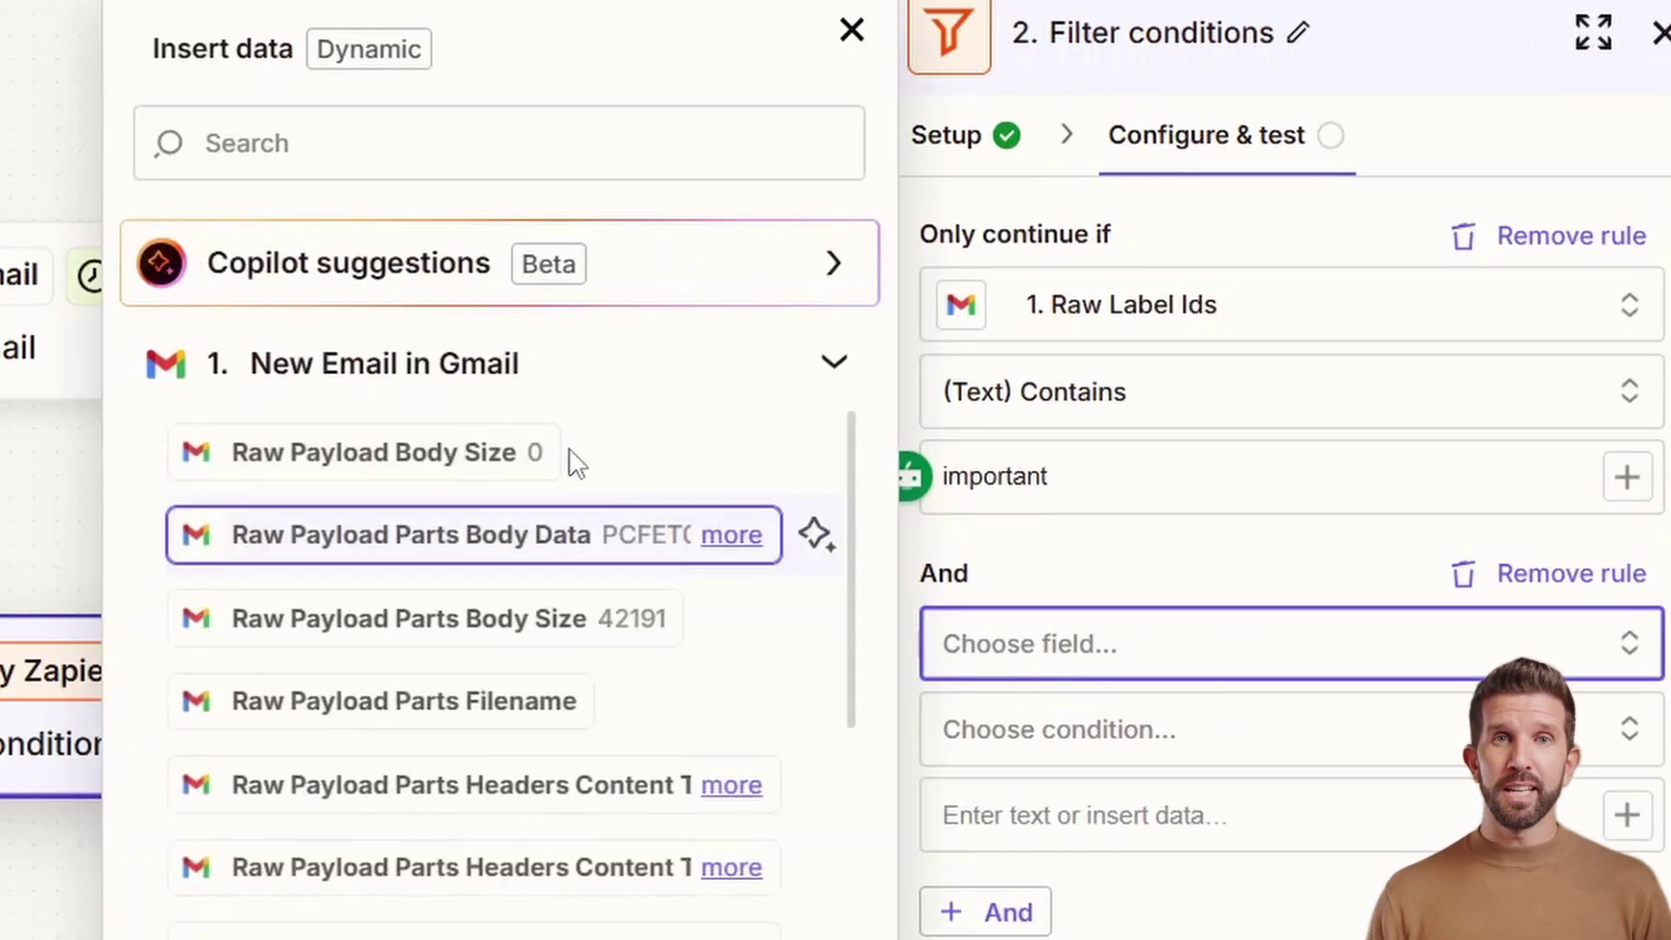
pyautogui.click(431, 144)
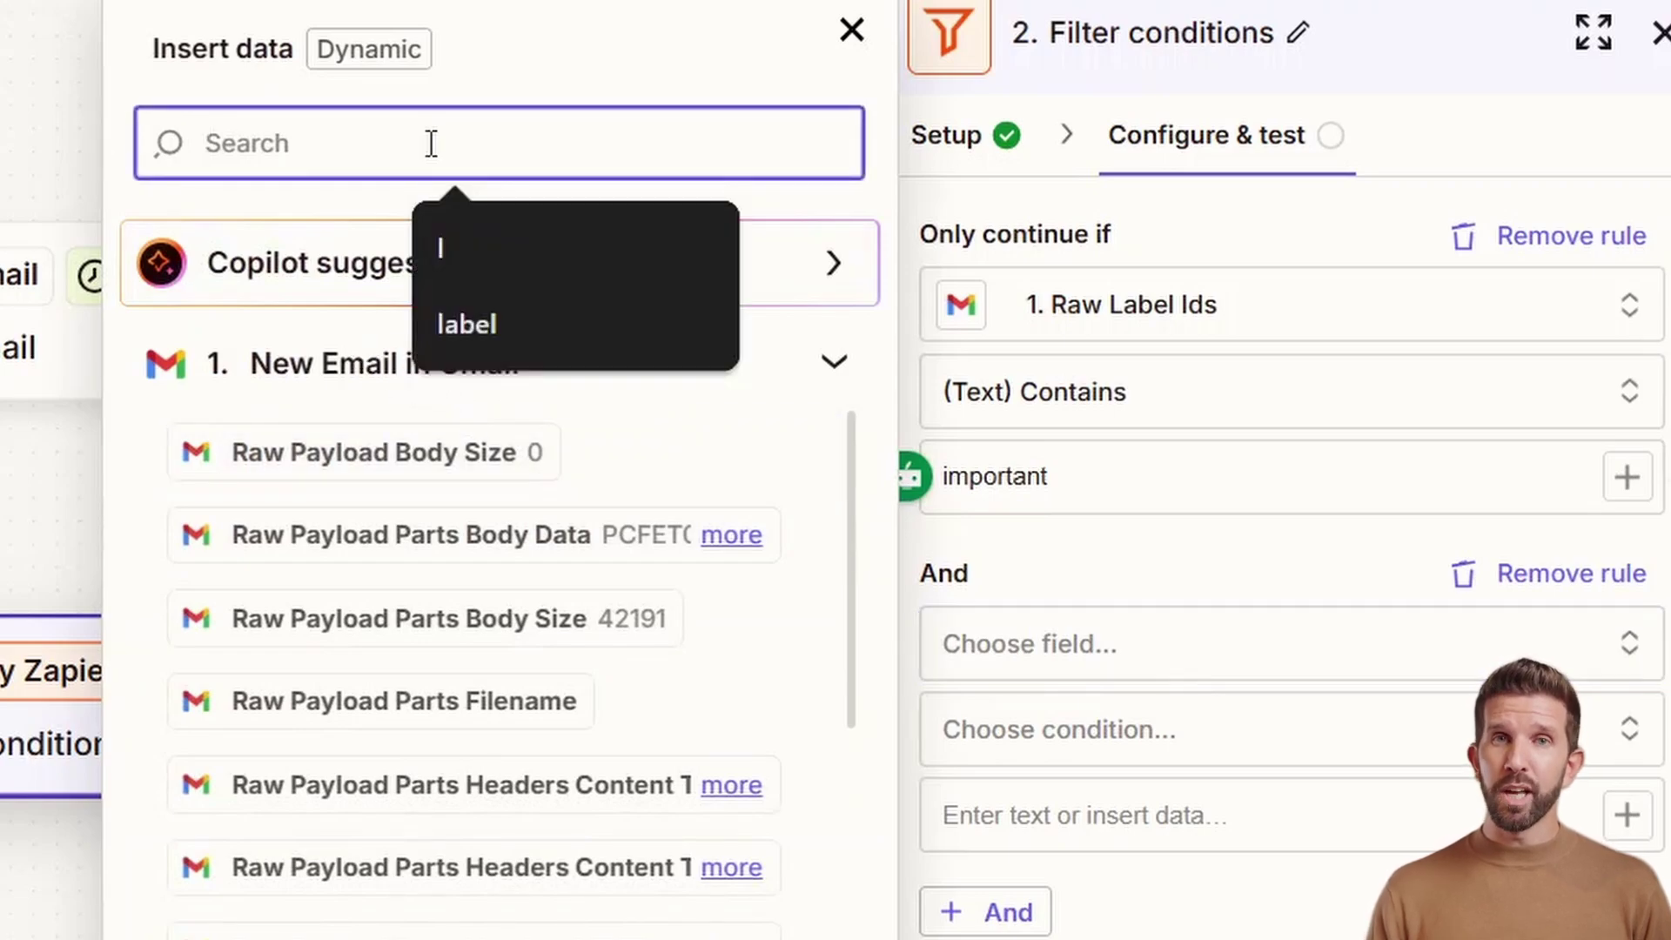
pyautogui.write('label')
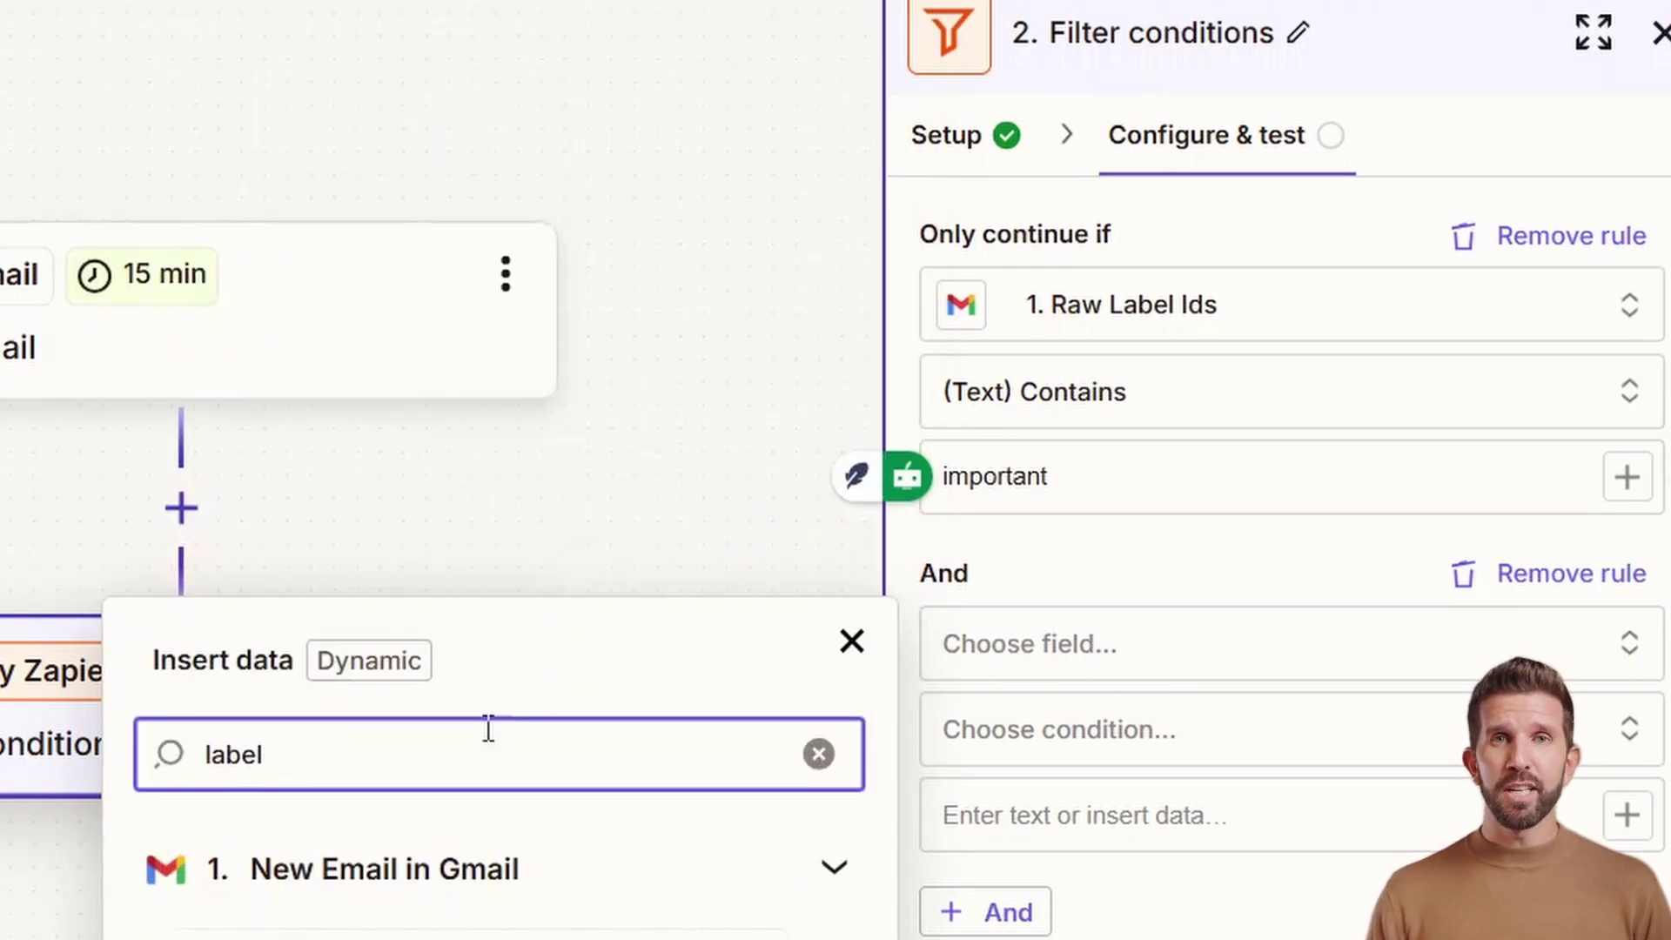
pyautogui.click(492, 897)
pyautogui.click(996, 513)
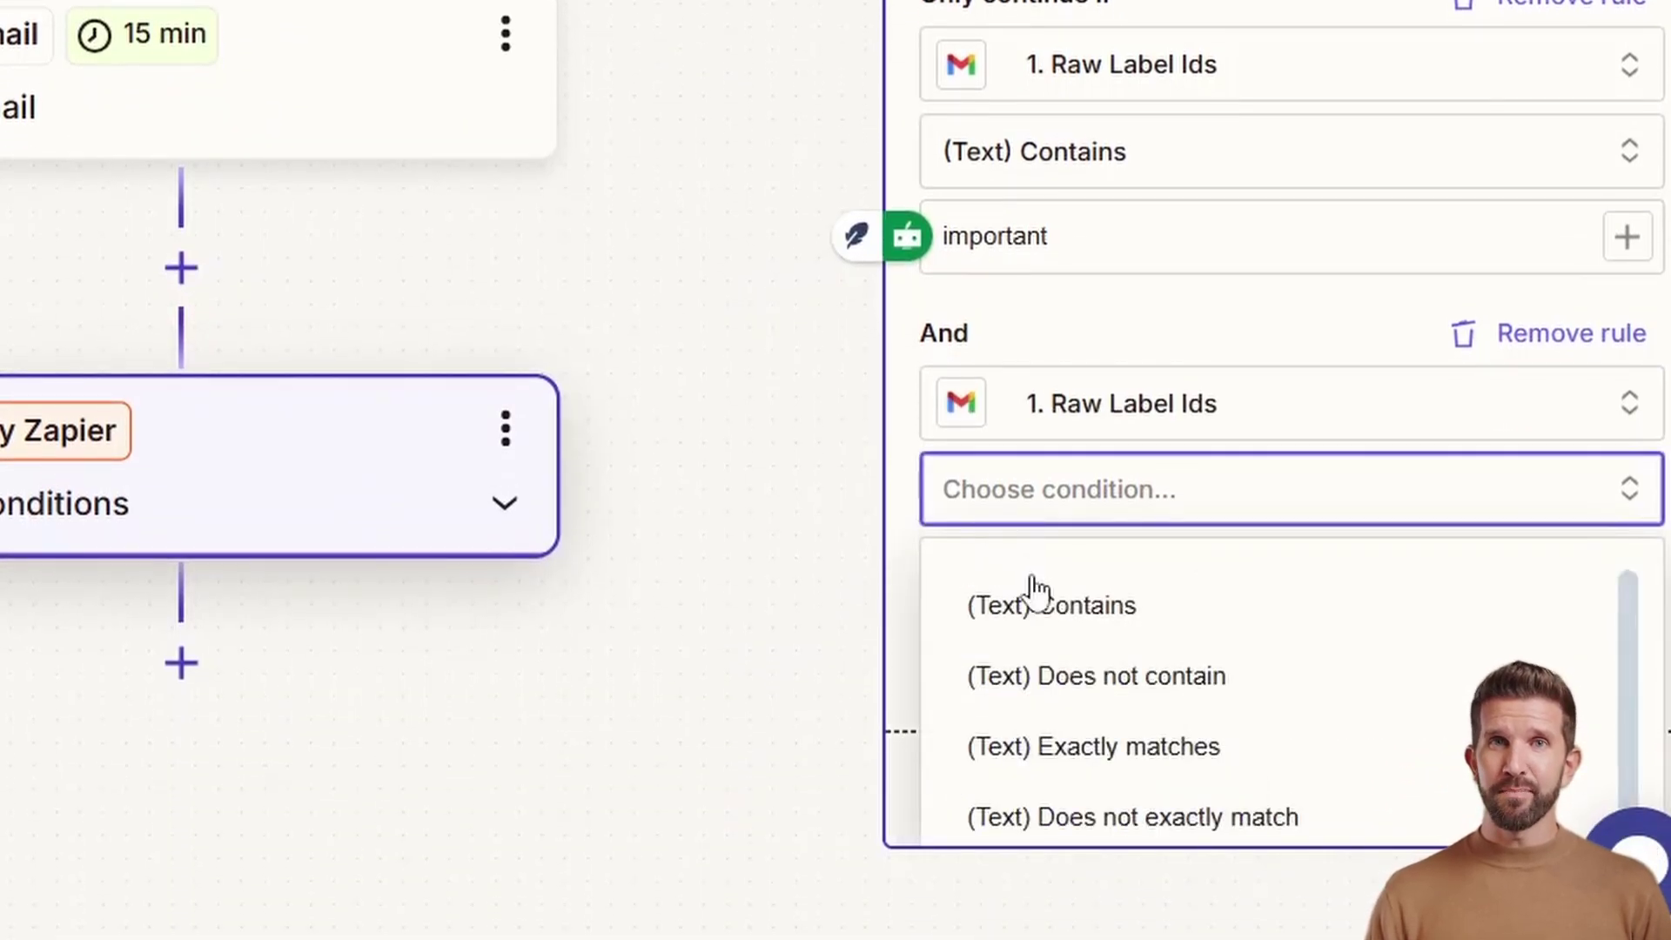
pyautogui.click(1042, 606)
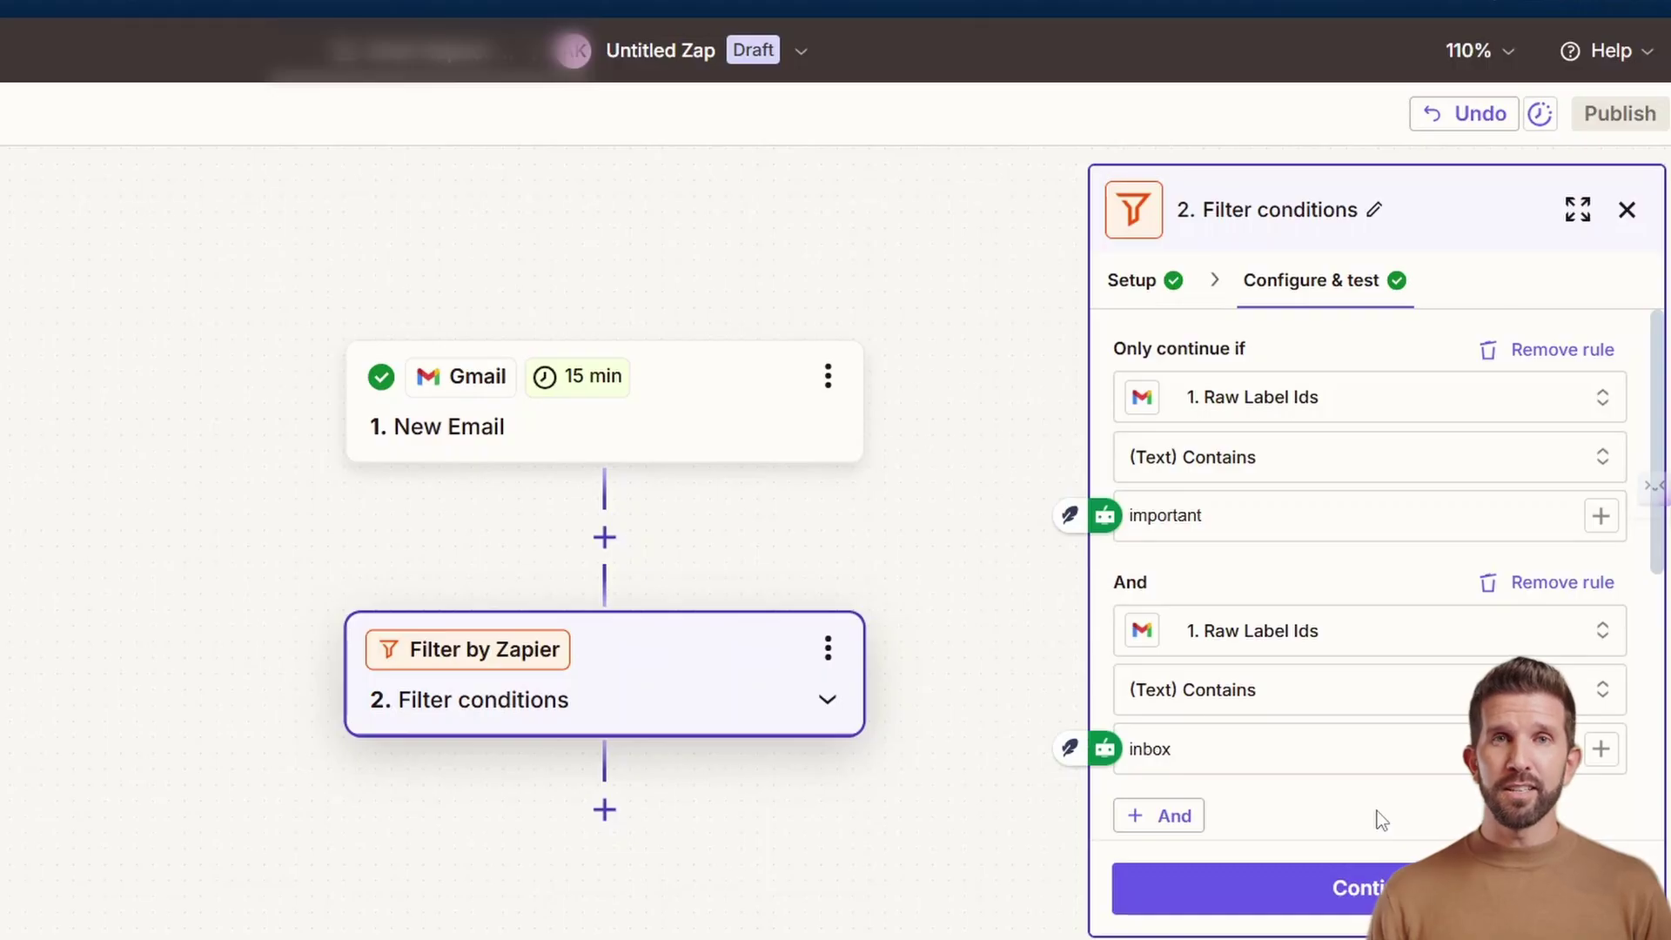
# Step: Finish the filter, add step 3, and scroll to view the whole Zap
pyautogui.click(1349, 883)
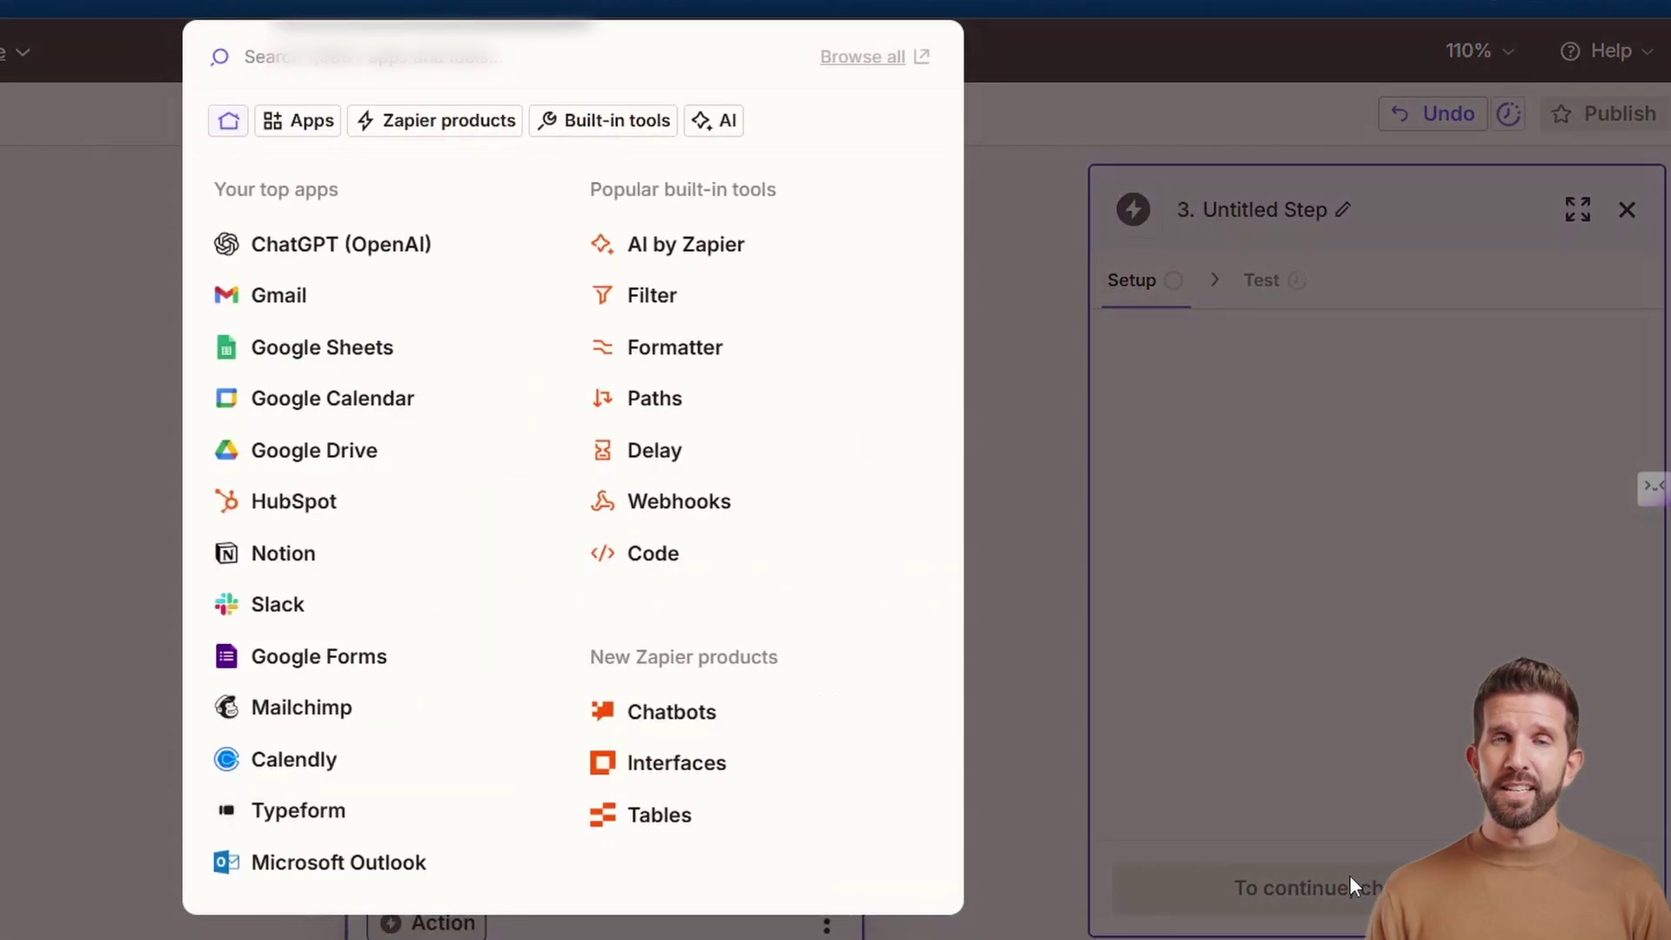
pyautogui.click(1032, 495)
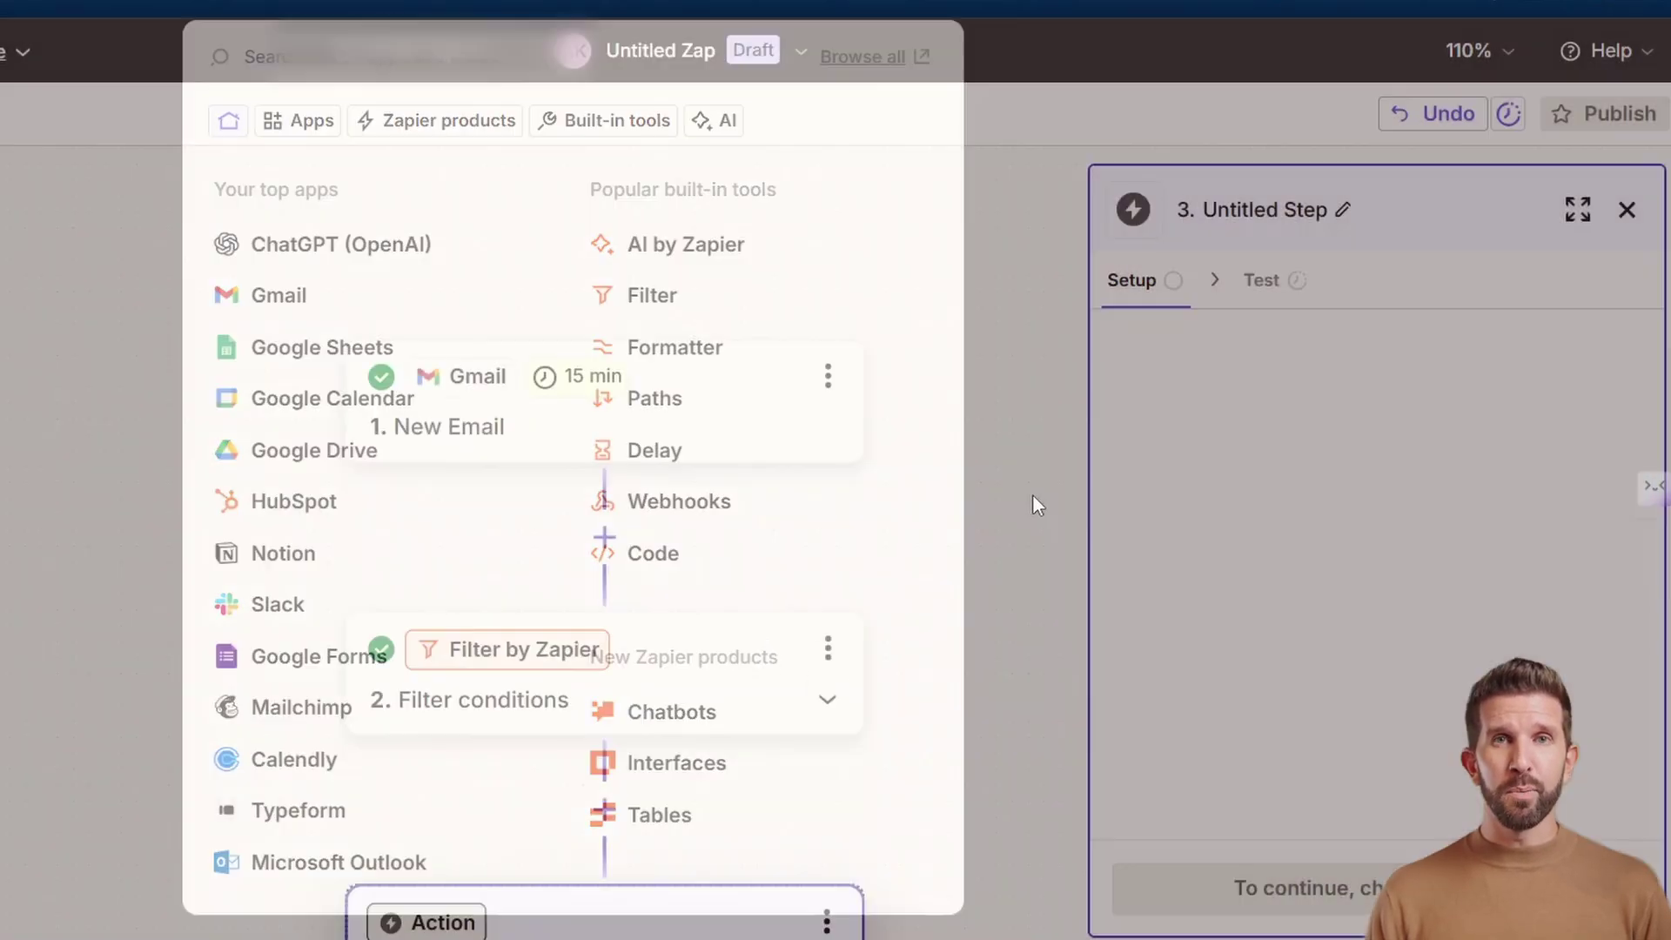
pyautogui.scroll(-1, 1047, 471)
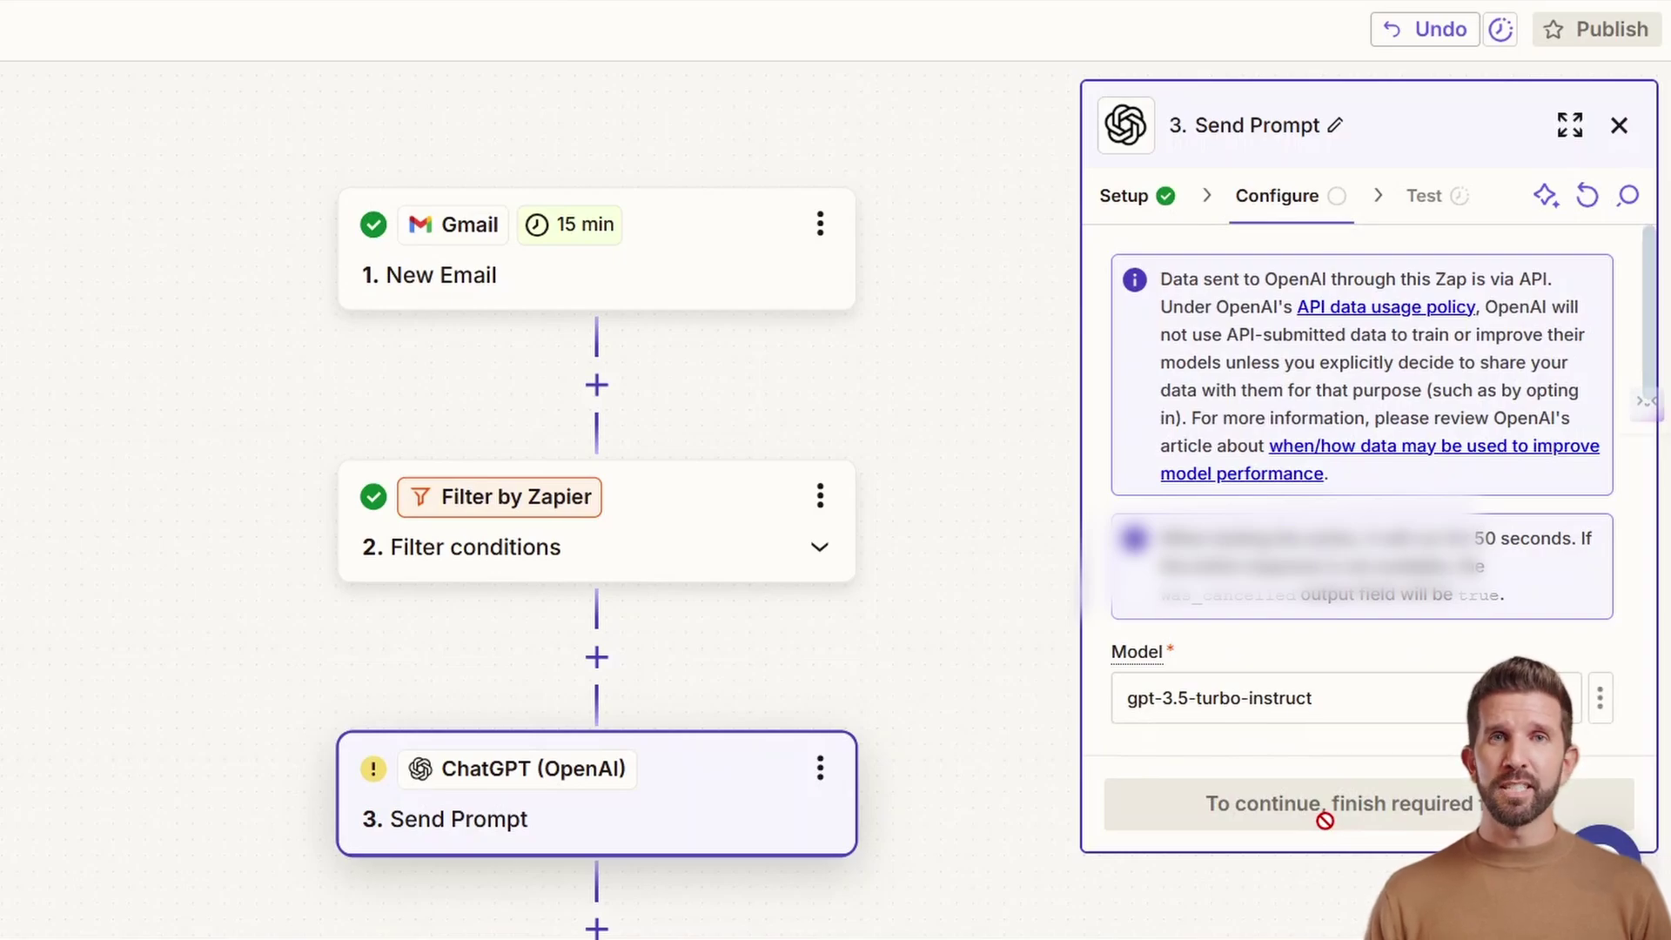
# Step: Write the ChatGPT prompt requesting a professional, empathetic reply without subject line, followed by Email Body
pyautogui.scroll(-4, 1324, 634)
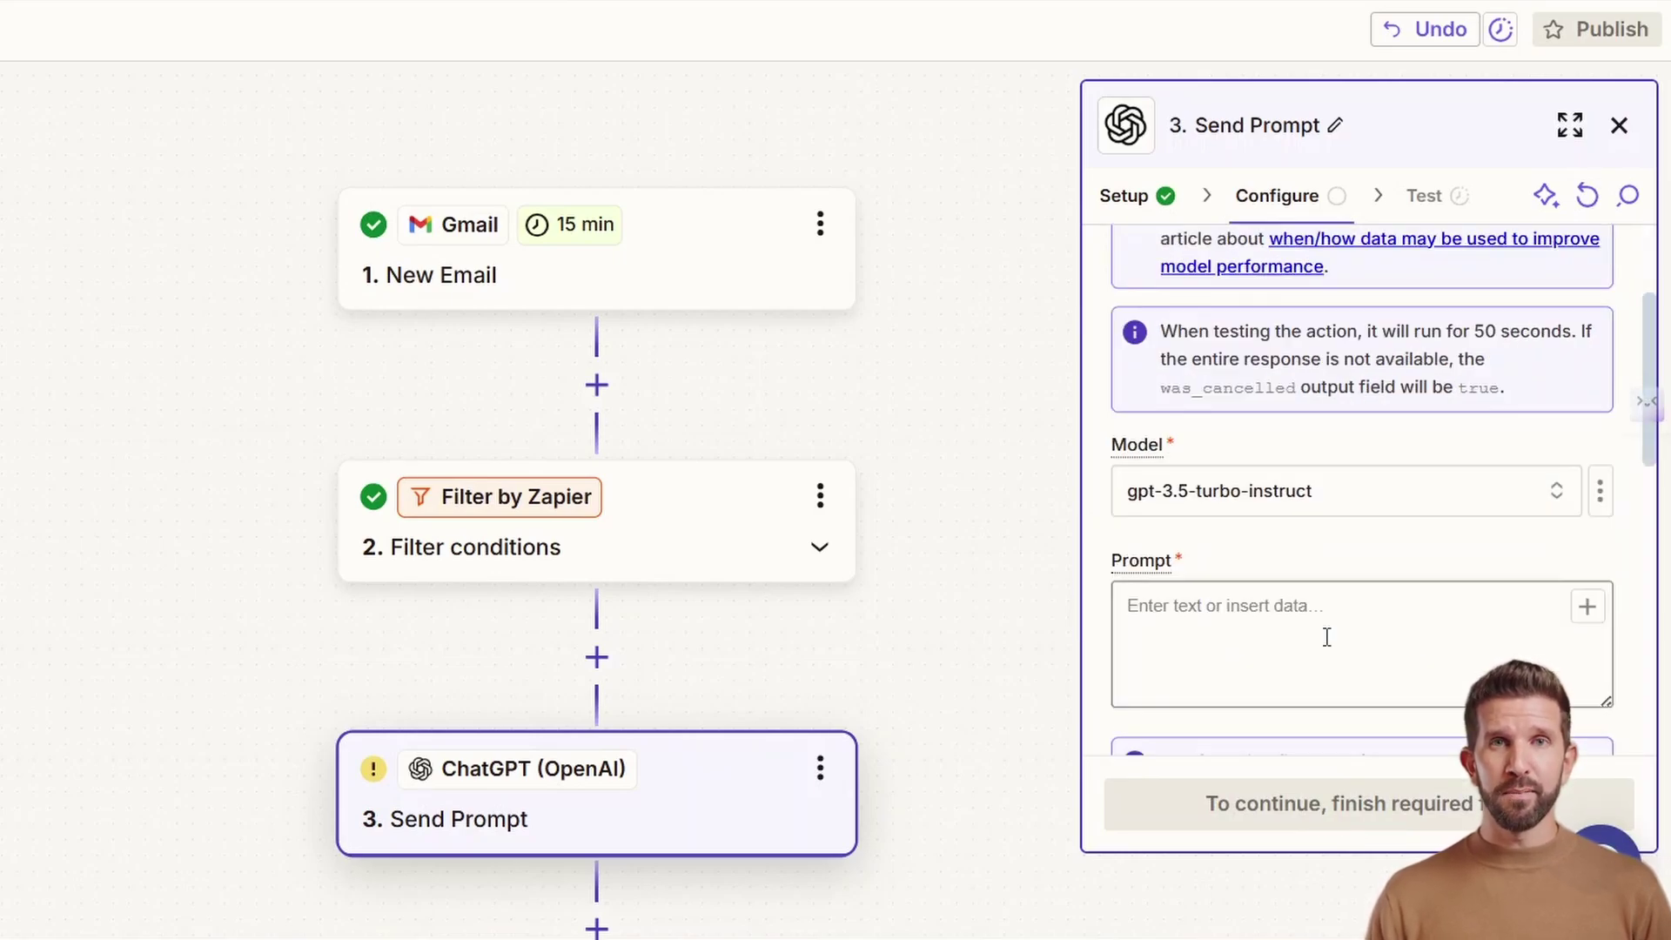
pyautogui.click(1335, 545)
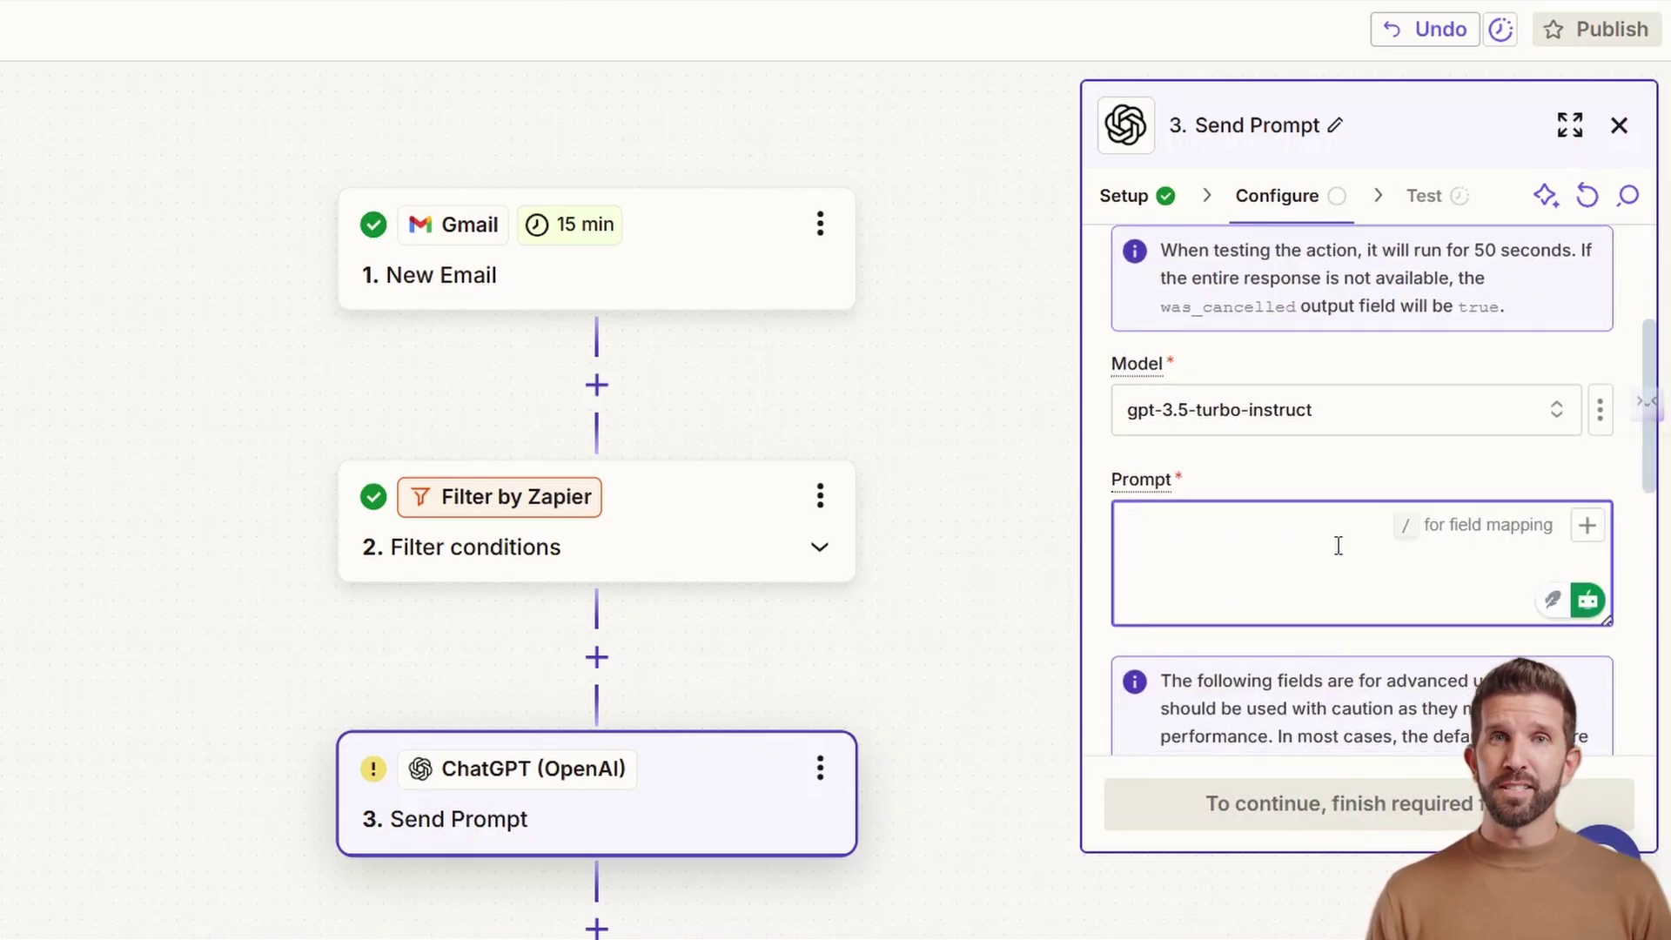
pyautogui.write('pleae')
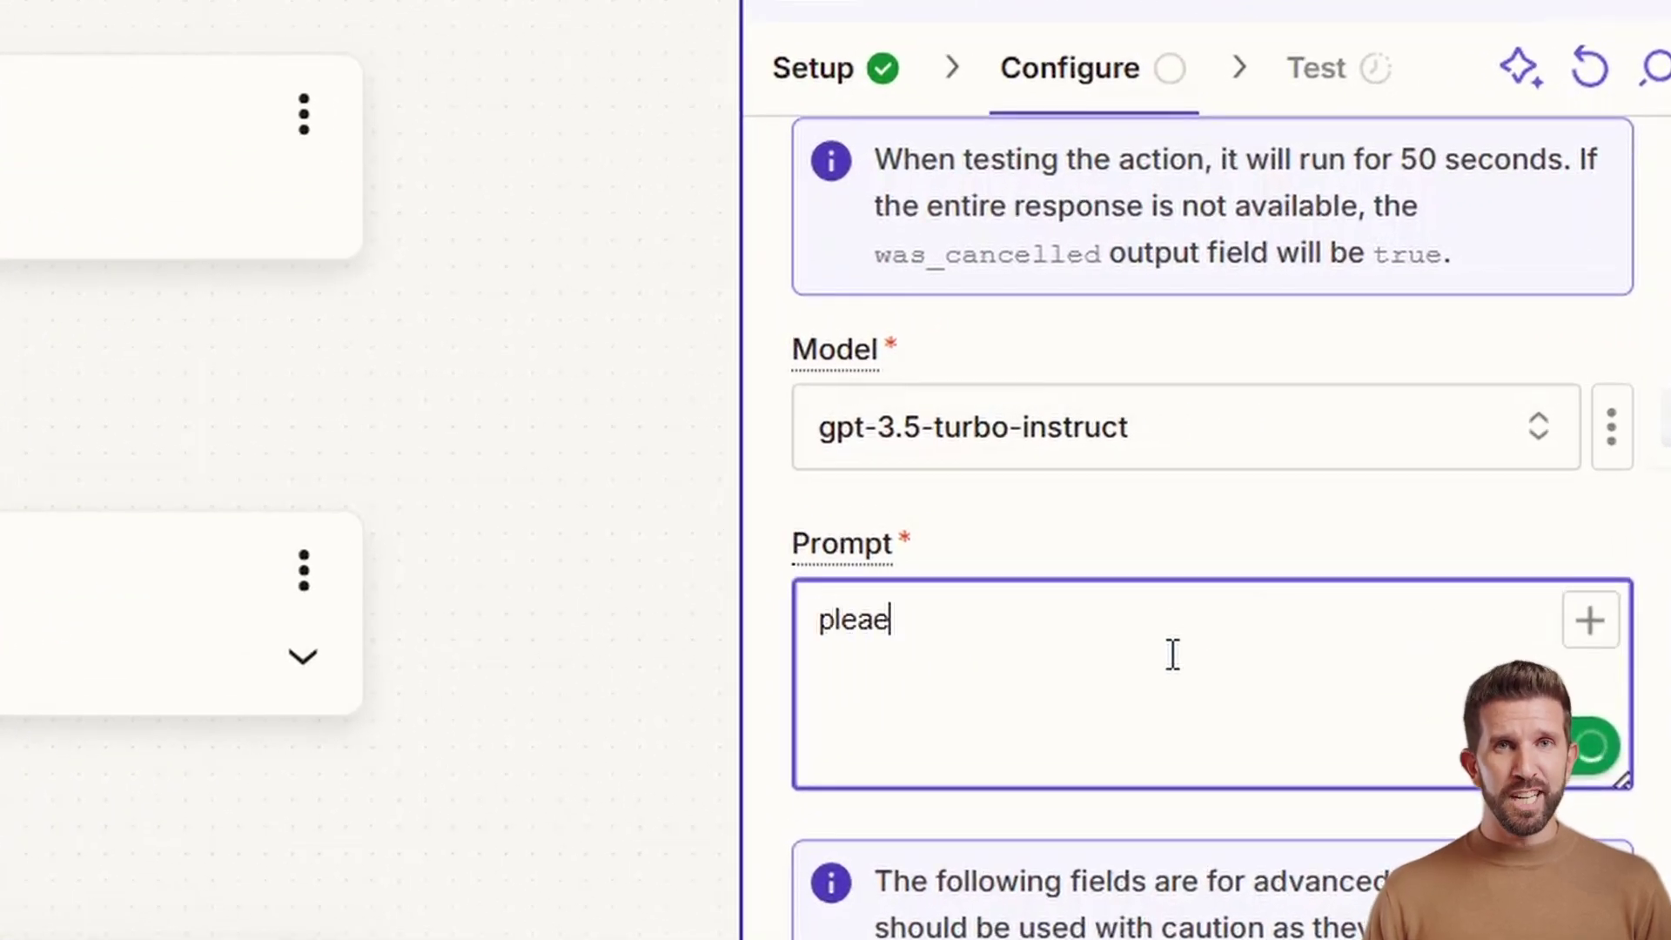
pyautogui.press('BackSpace')
pyautogui.write('se draft a professional email,empathetic reply to')
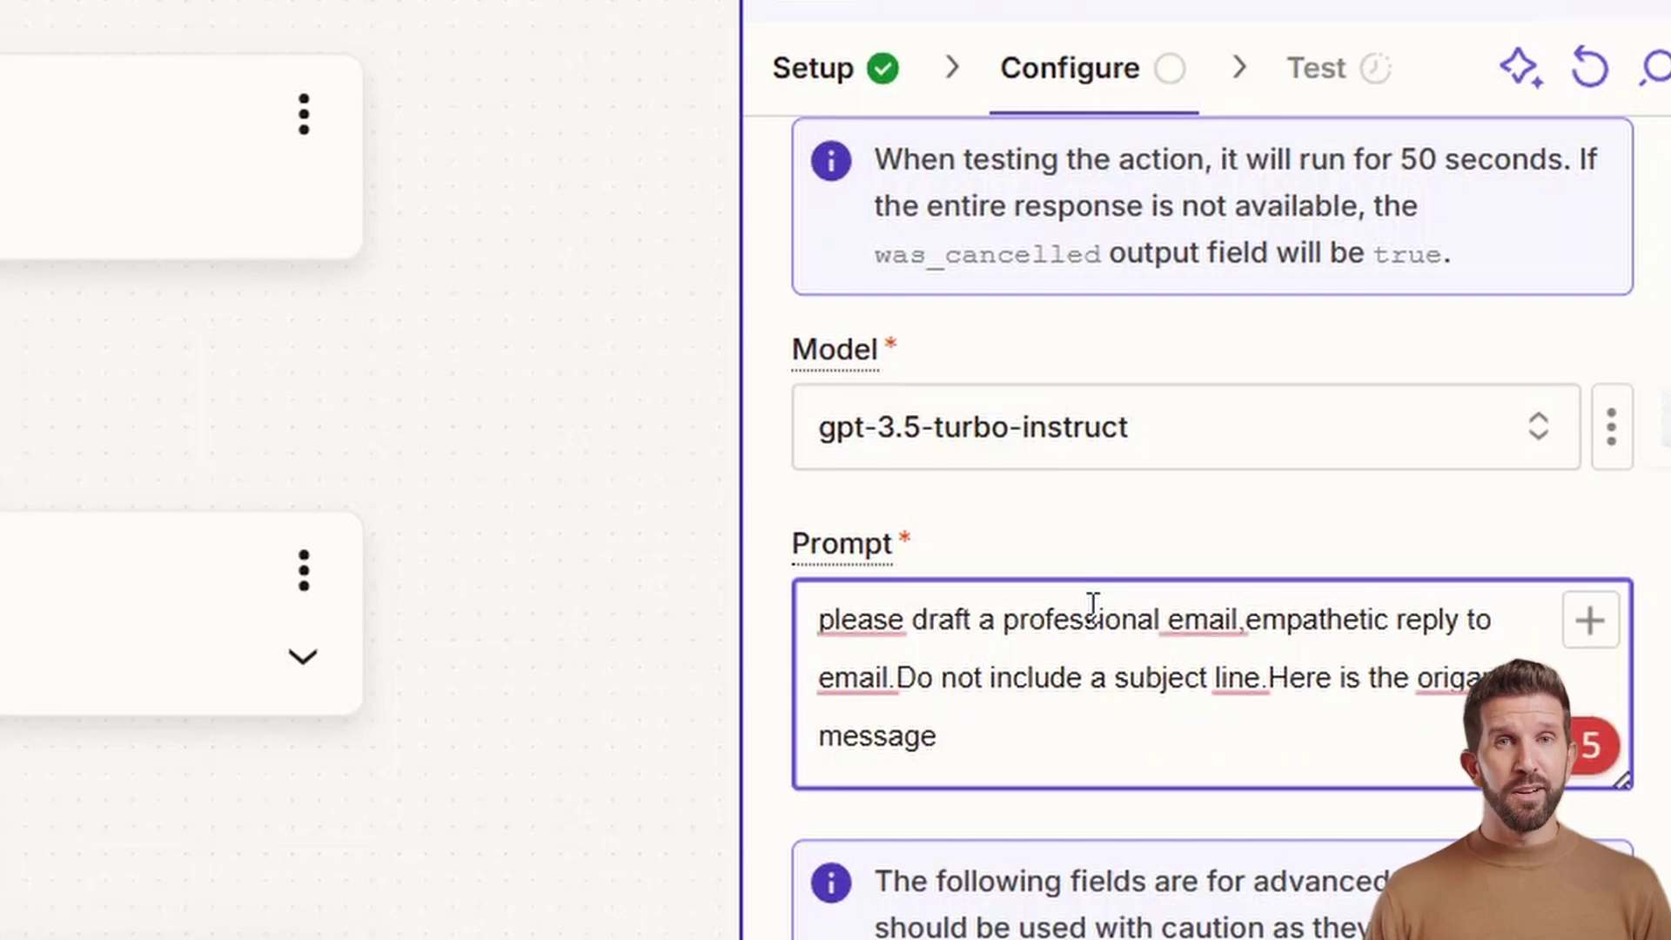
pyautogui.write('::')
pyautogui.press('BackSpace')
pyautogui.write('{{')
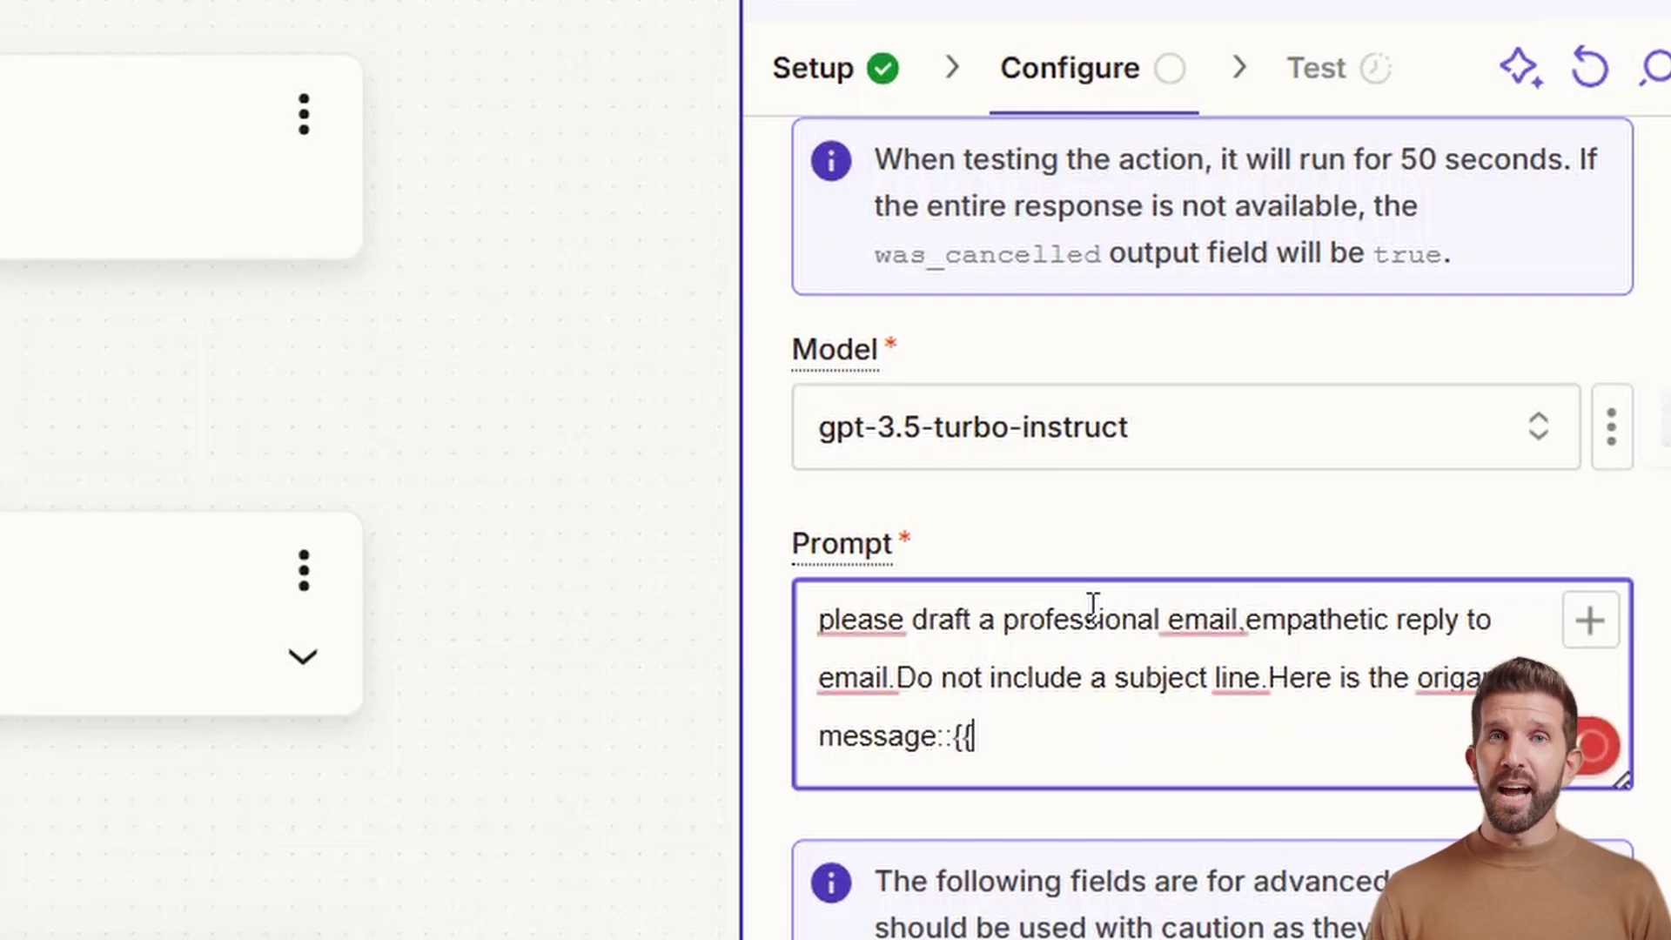
pyautogui.hotkey('ctrl', 'v')
pyautogui.scroll(-5, 1340, 601)
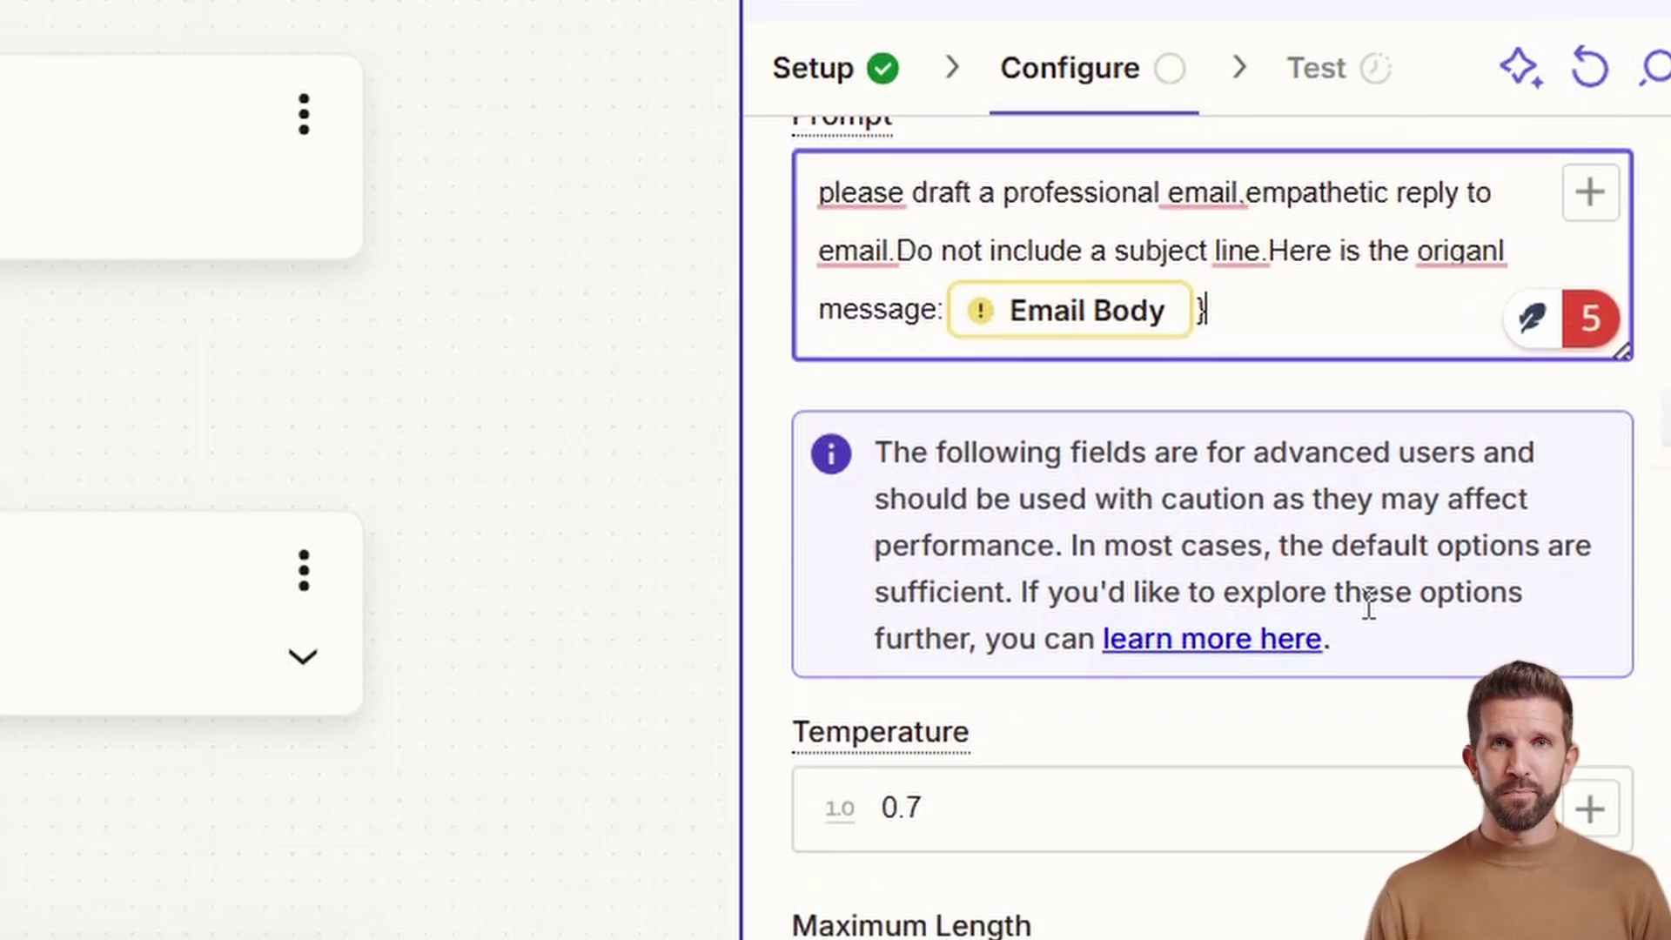
# Step: Set ChatGPT Temperature to 0.7, keeping Maximum Length, Top P 1 and both penalties at 0
pyautogui.scroll(-3, 1369, 607)
pyautogui.click(1291, 519)
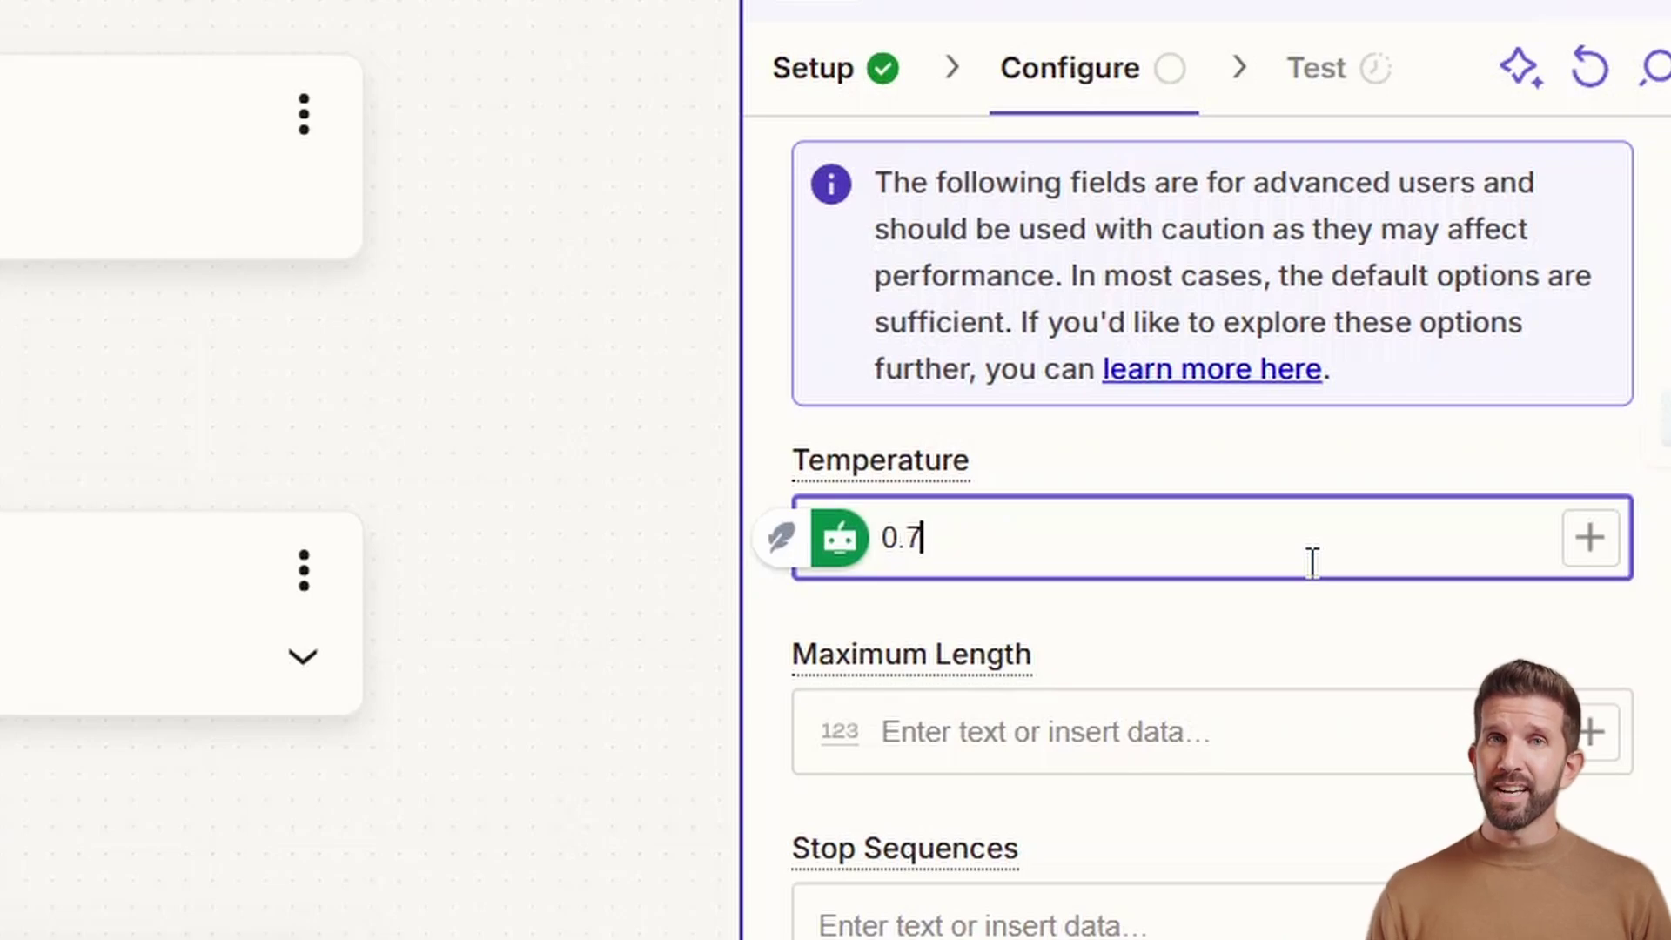
pyautogui.scroll(-2, 1313, 562)
pyautogui.click(1314, 578)
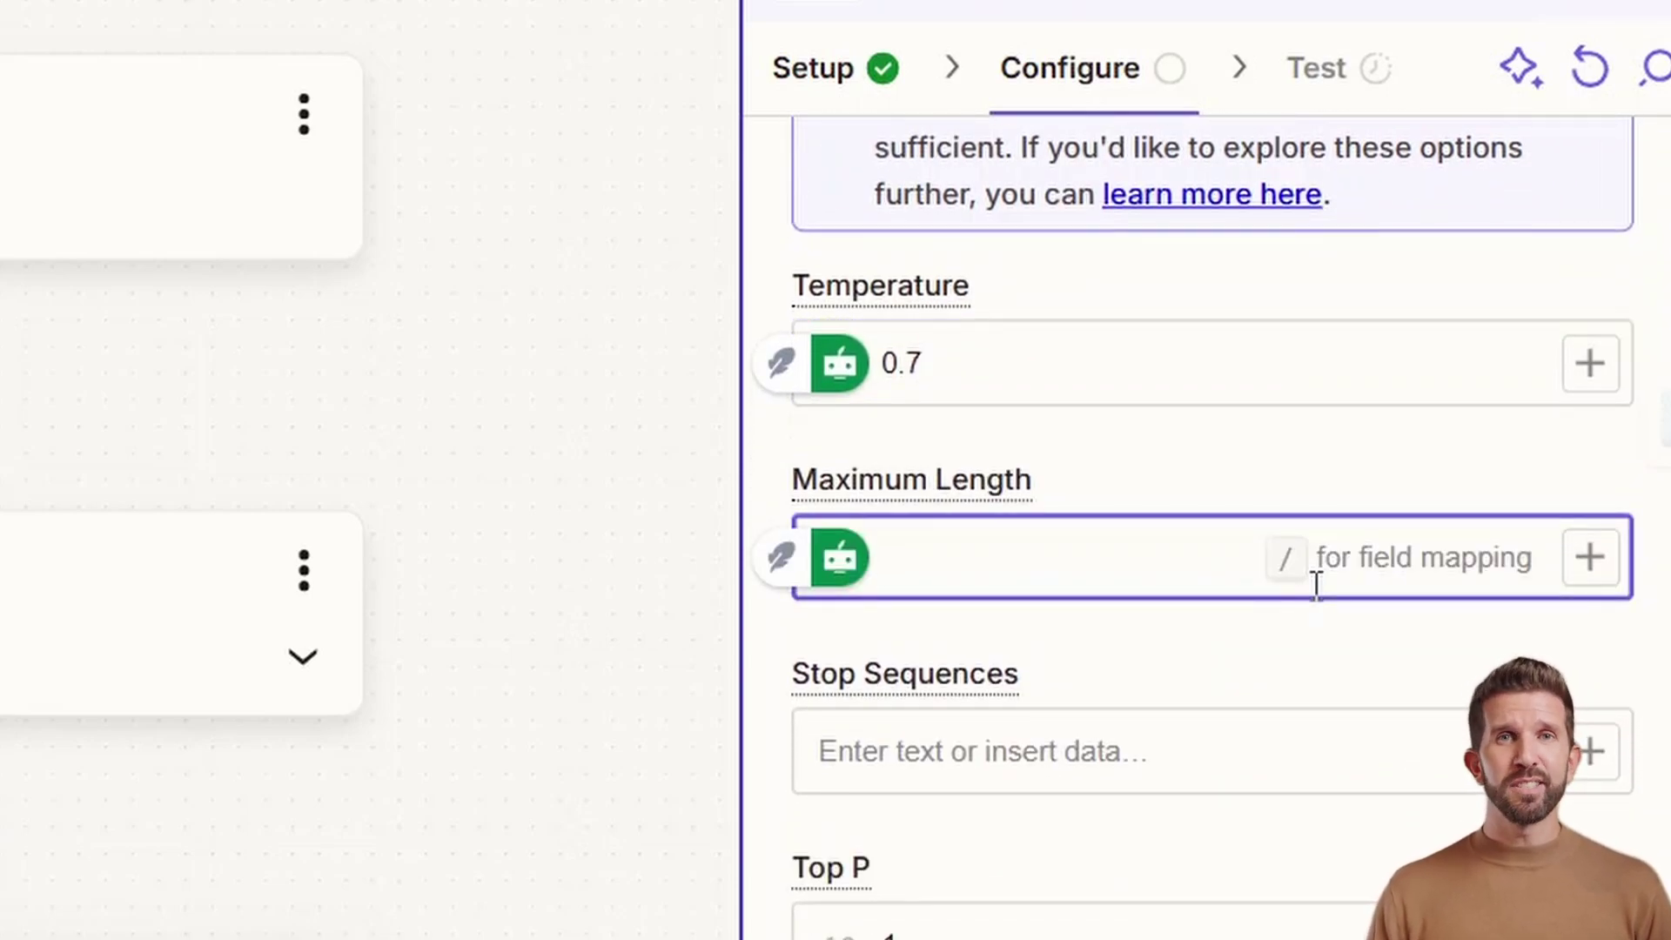
pyautogui.scroll(-1, 1315, 591)
pyautogui.scroll(-3, 1354, 716)
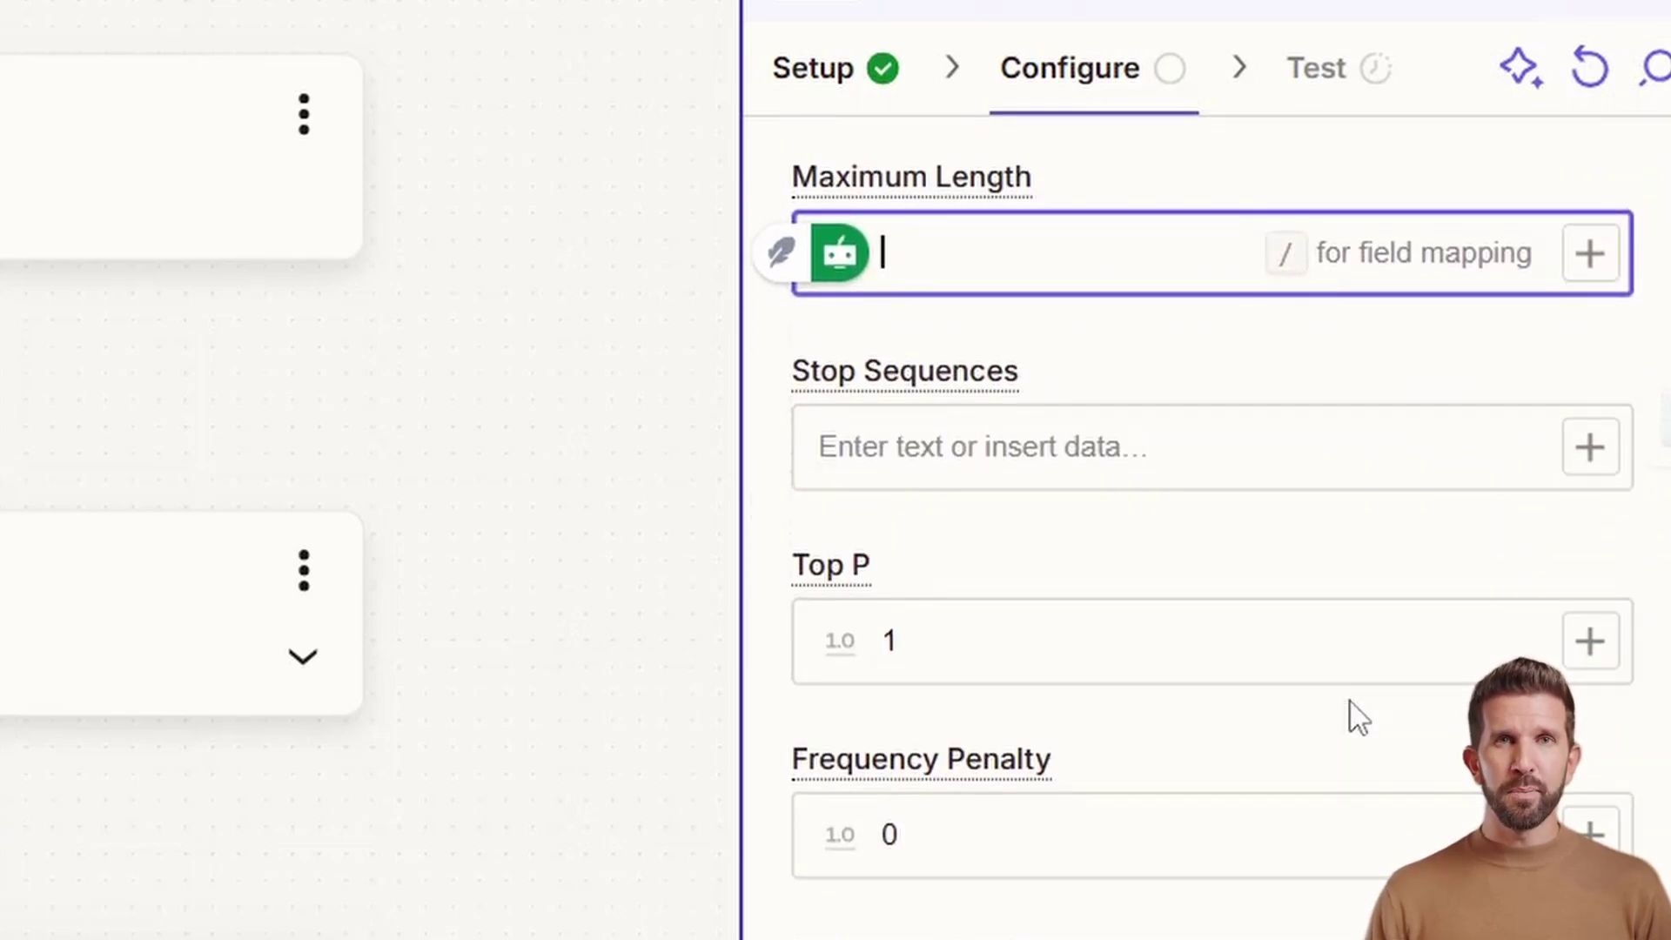
pyautogui.scroll(-2, 1294, 660)
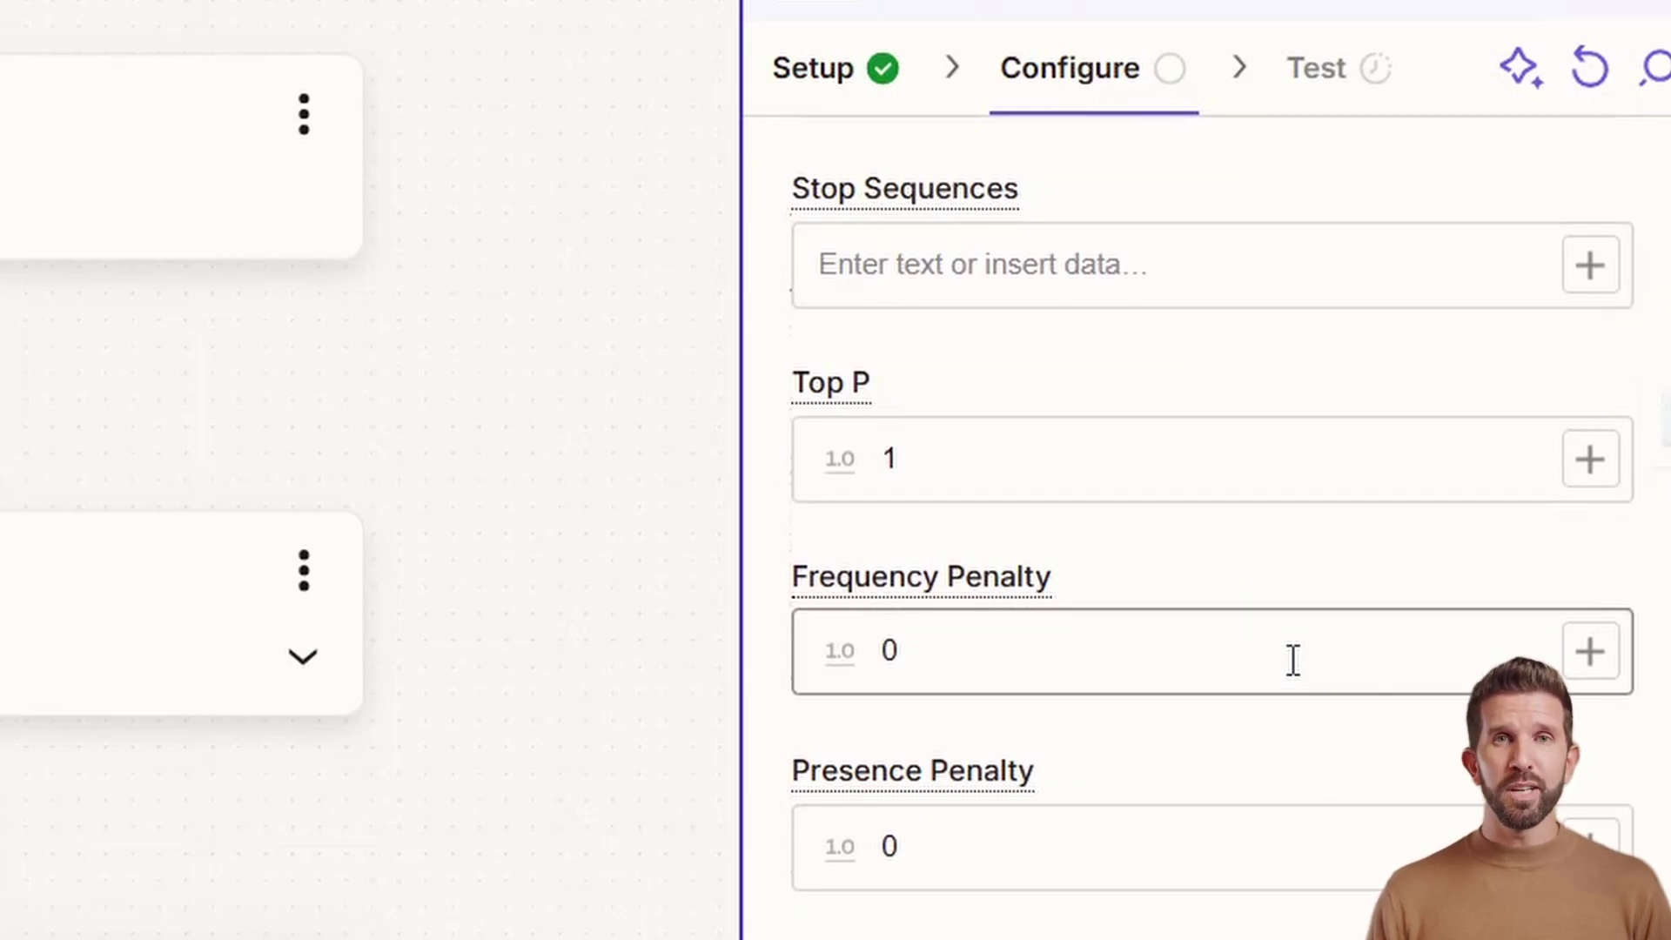
# Step: Paste a prompt requesting a professional, empathetic reply without a subject line into Prompt
pyautogui.scroll(10, 1291, 660)
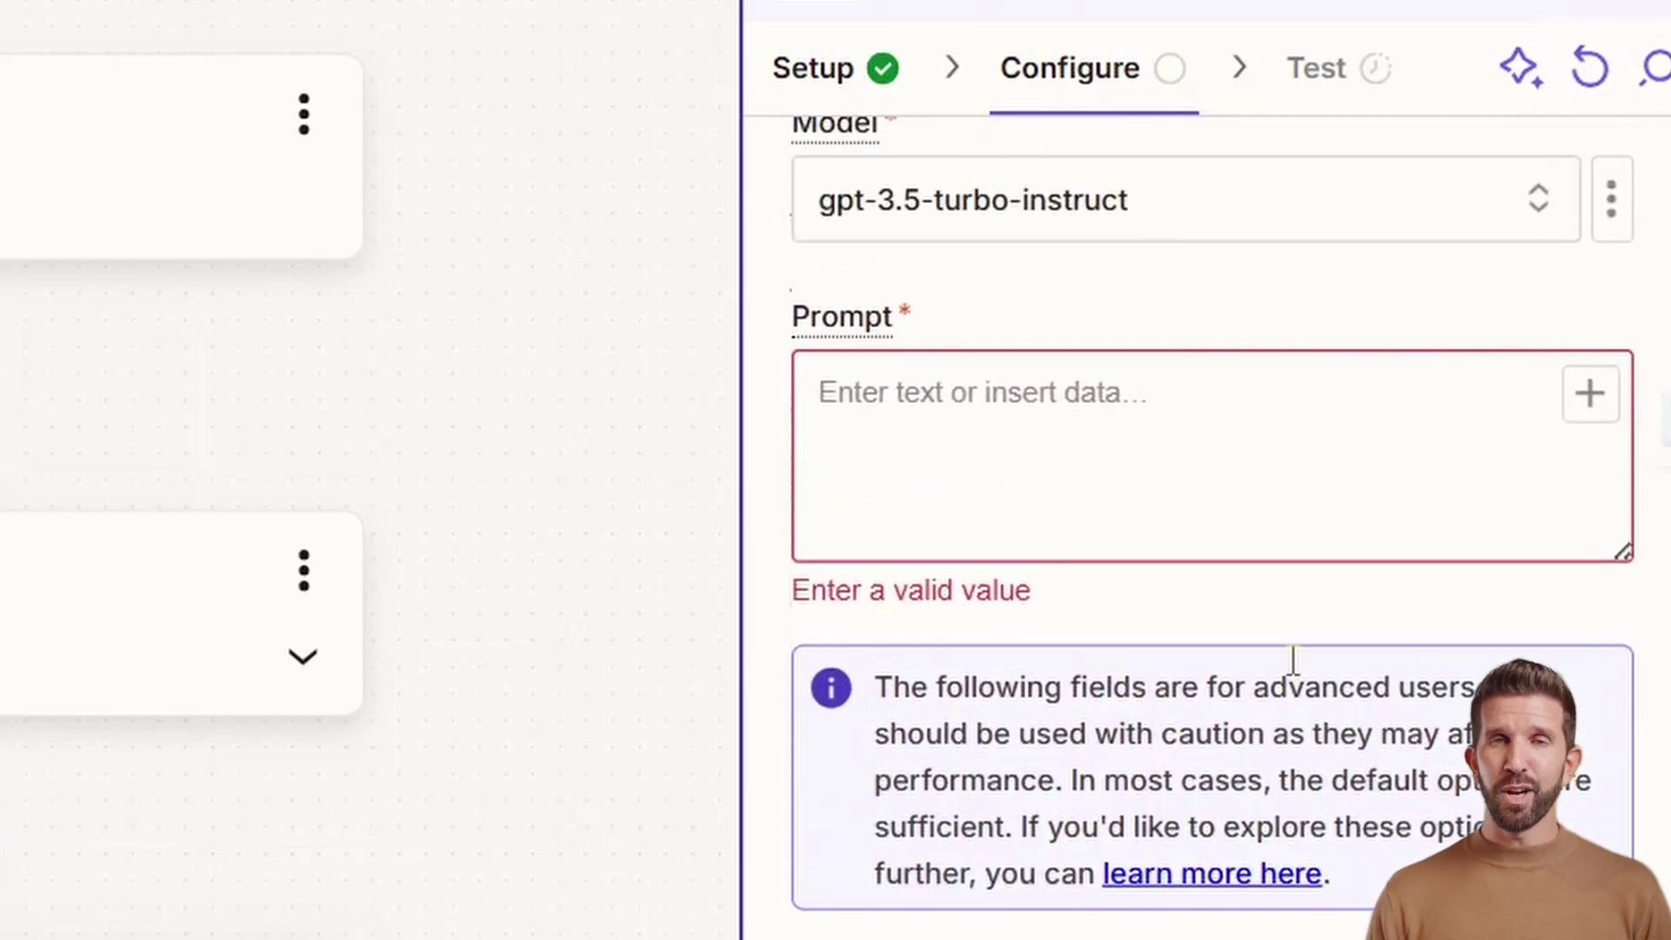
pyautogui.click(1163, 406)
pyautogui.scroll(3, 1161, 417)
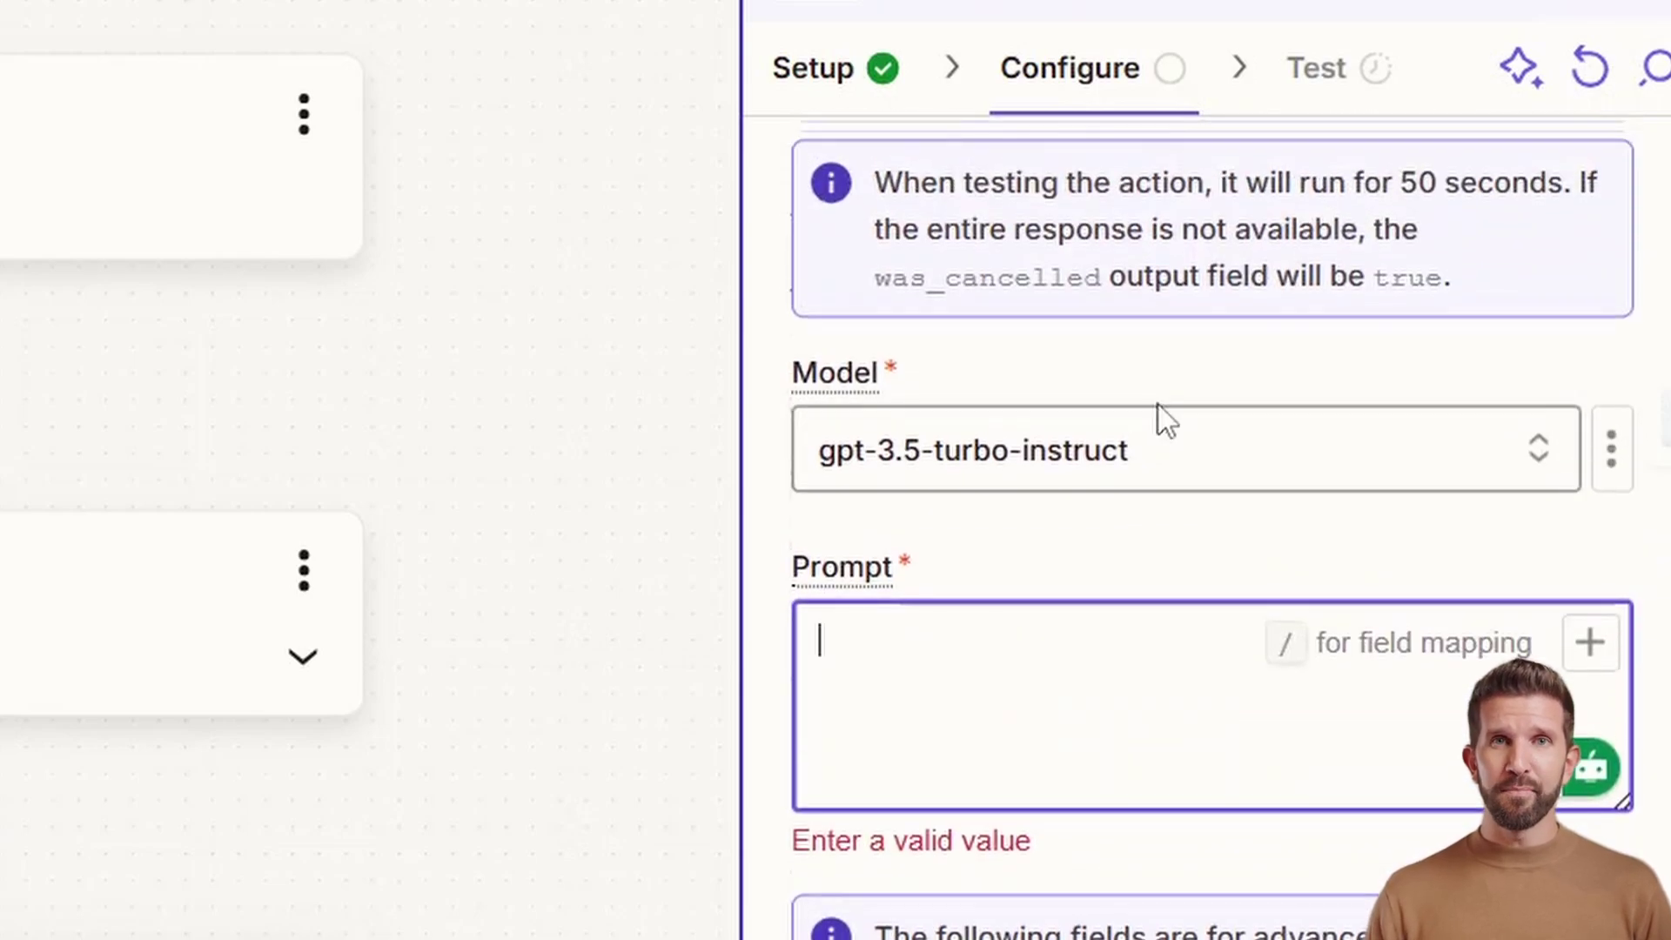
pyautogui.scroll(-1, 1165, 421)
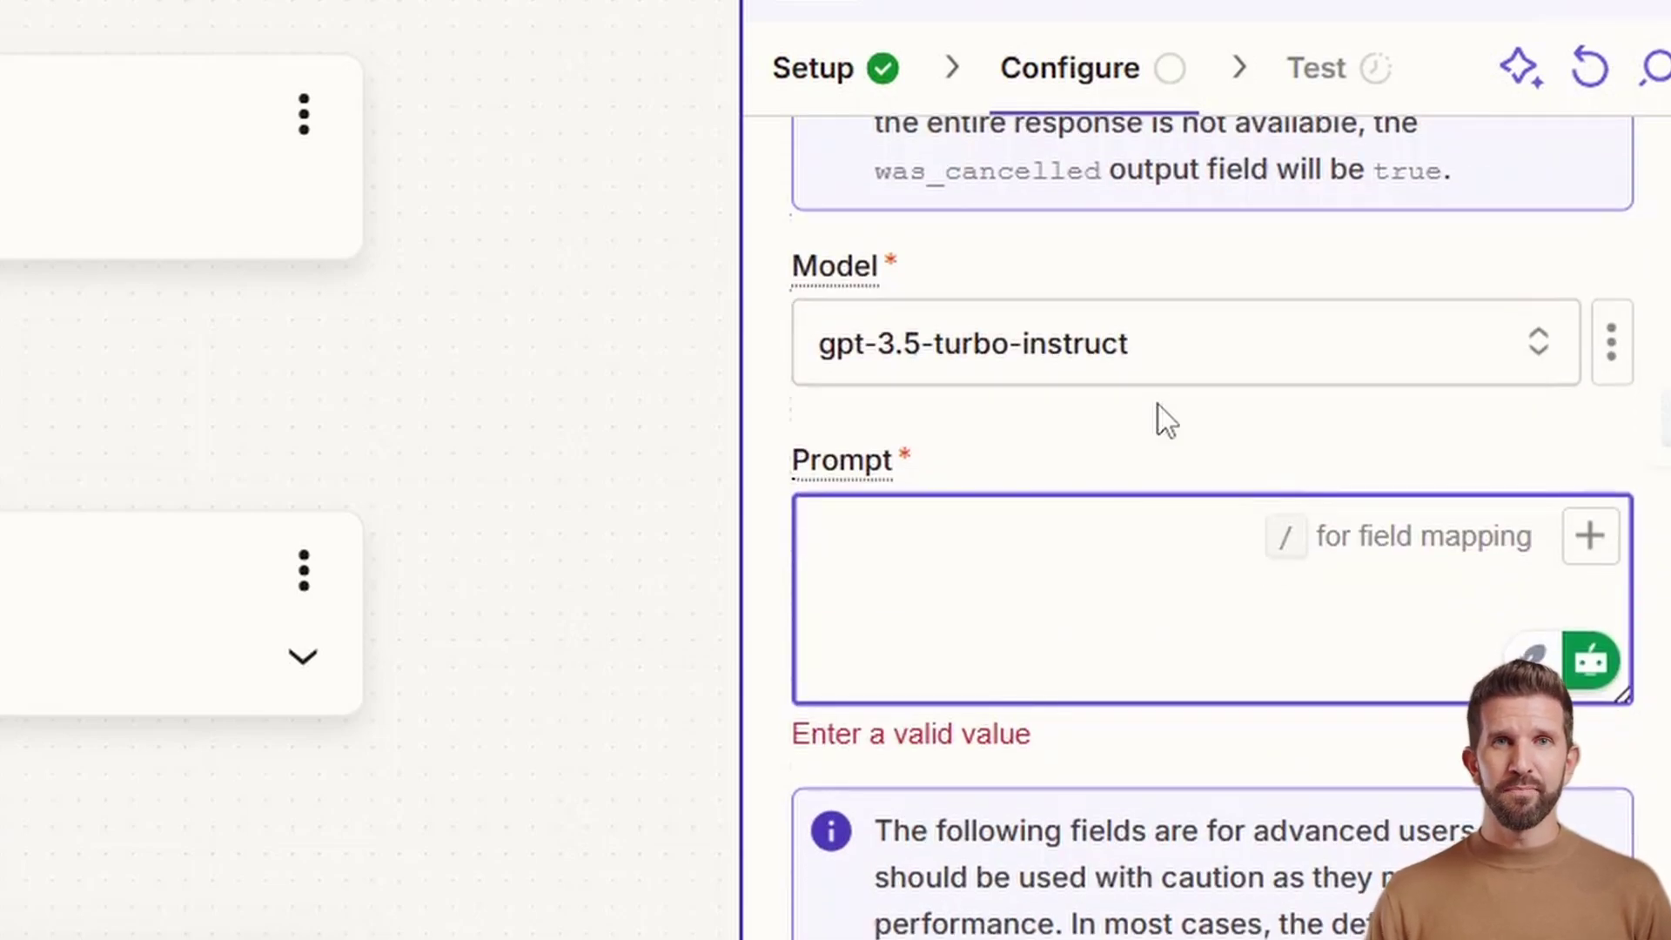
pyautogui.write('Please draft a professional.empathetic reply to this email.Do not include a subject line')
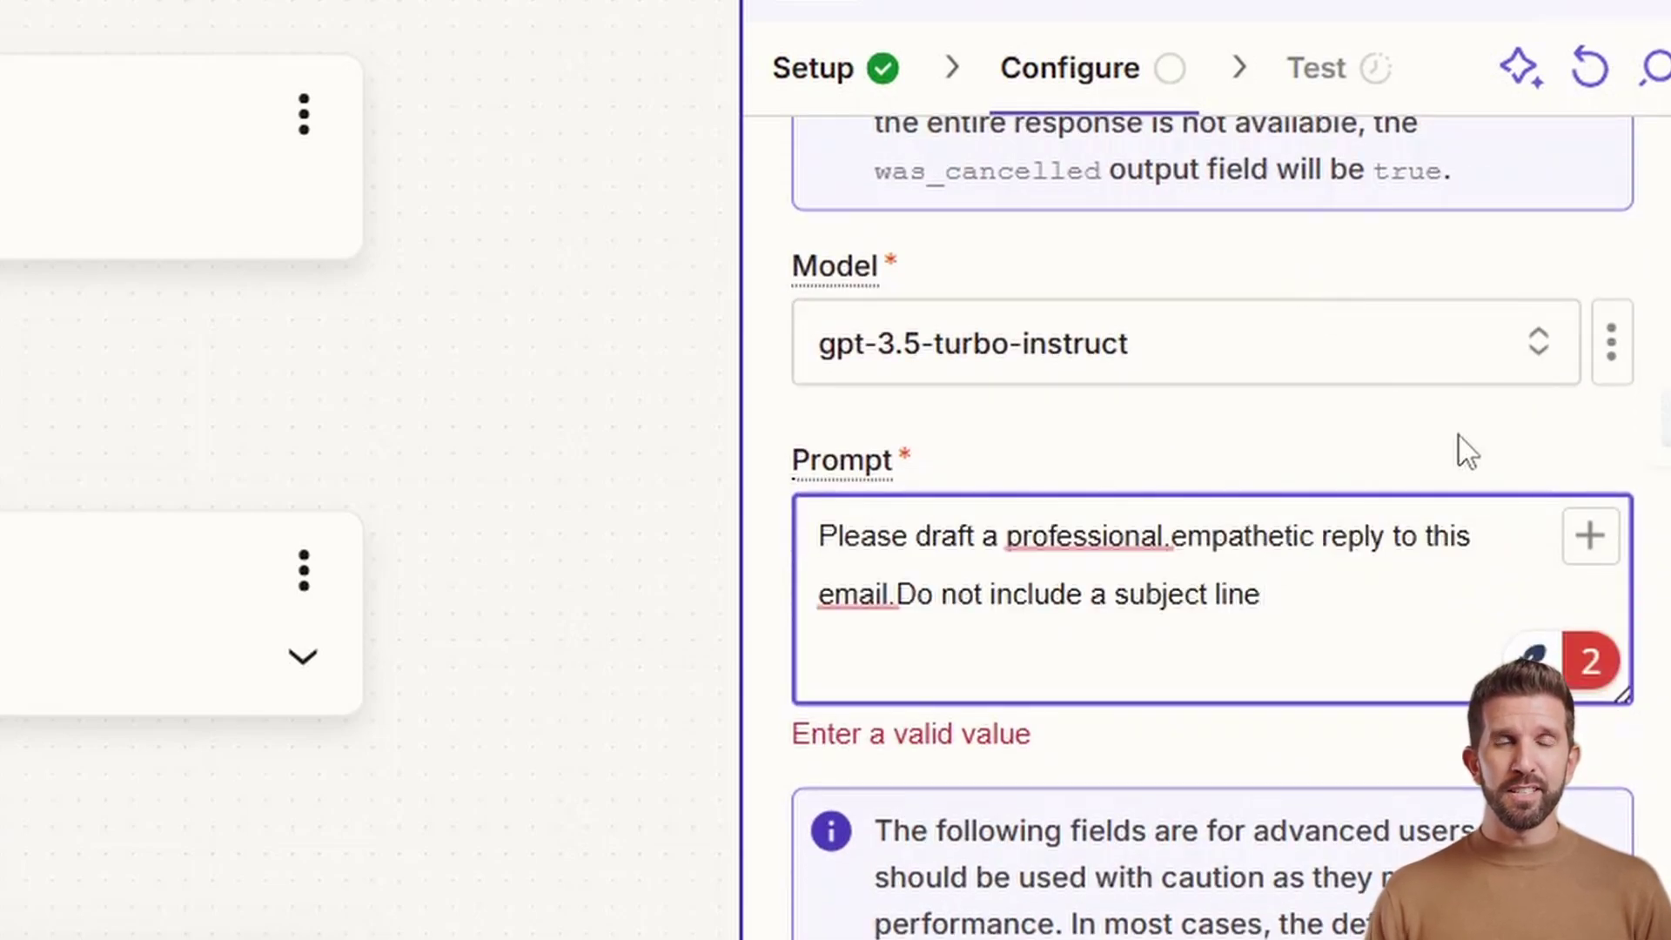
pyautogui.scroll(-15, 1459, 448)
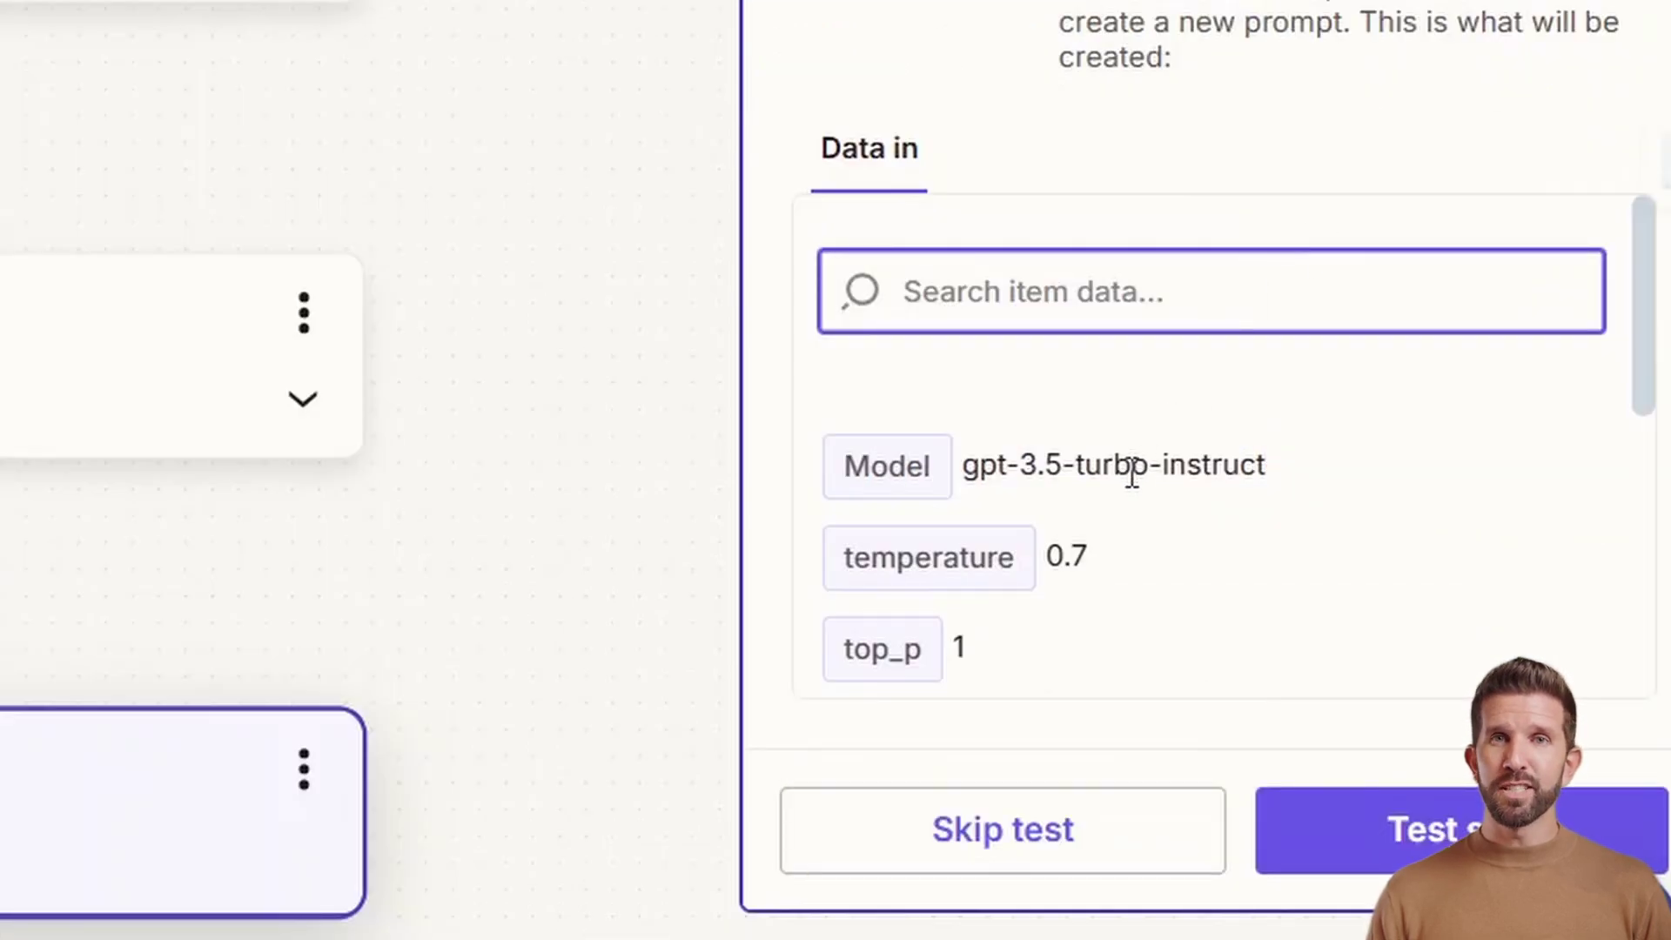
pyautogui.scroll(-2, 1085, 464)
pyautogui.scroll(-4, 993, 526)
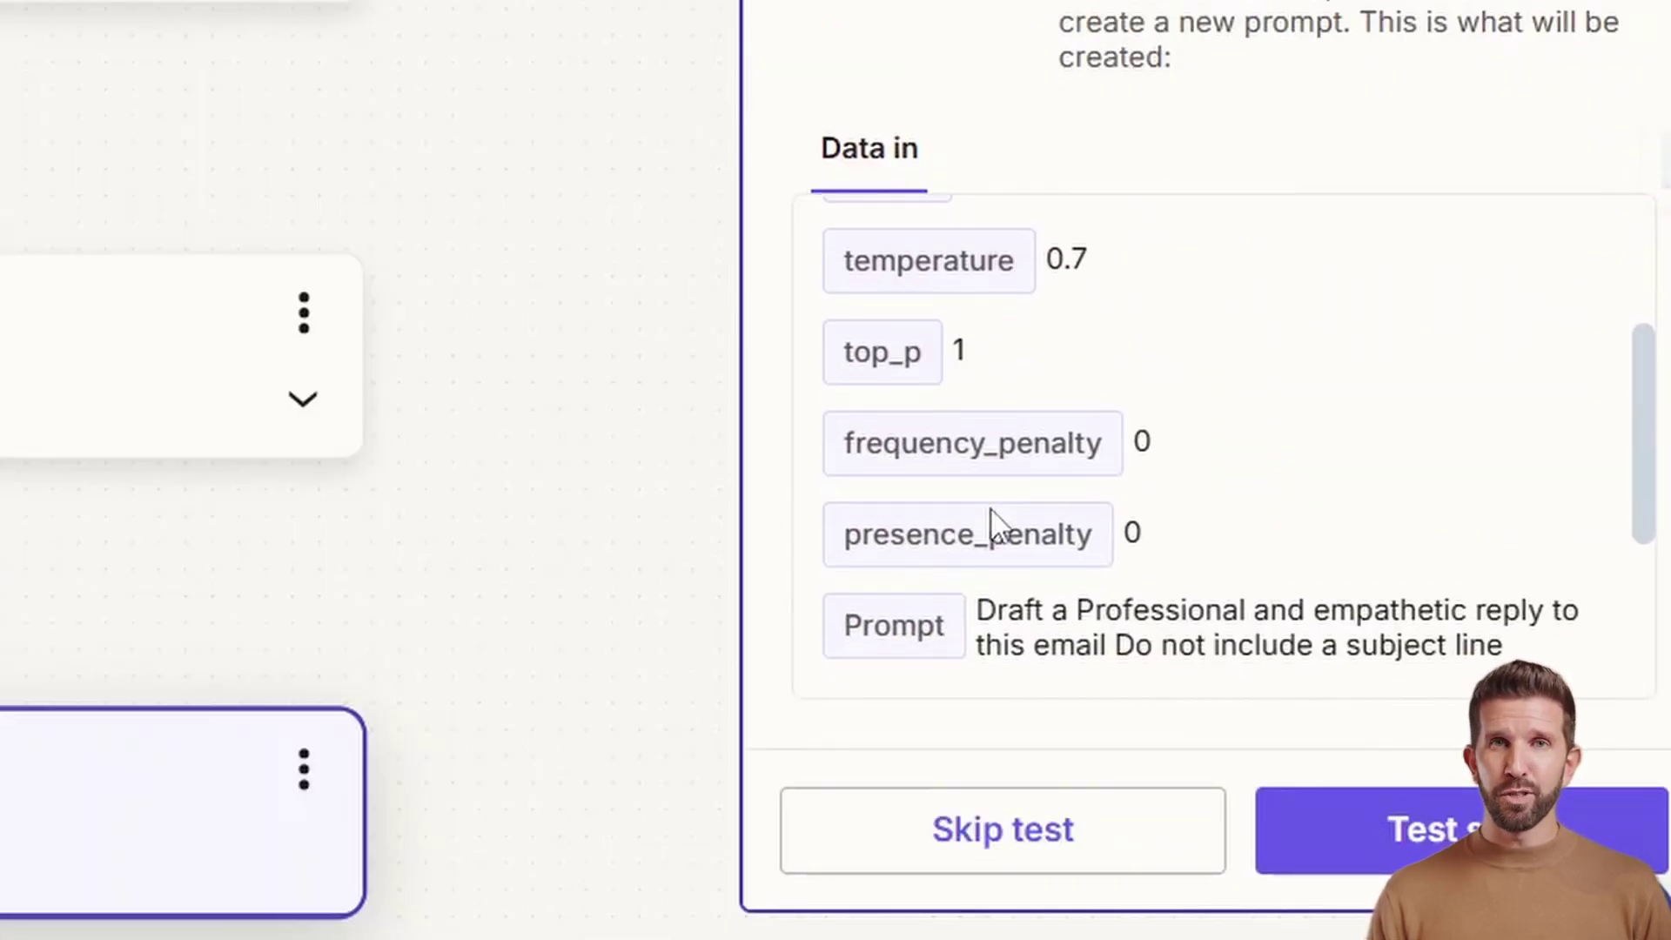
pyautogui.scroll(-4, 994, 525)
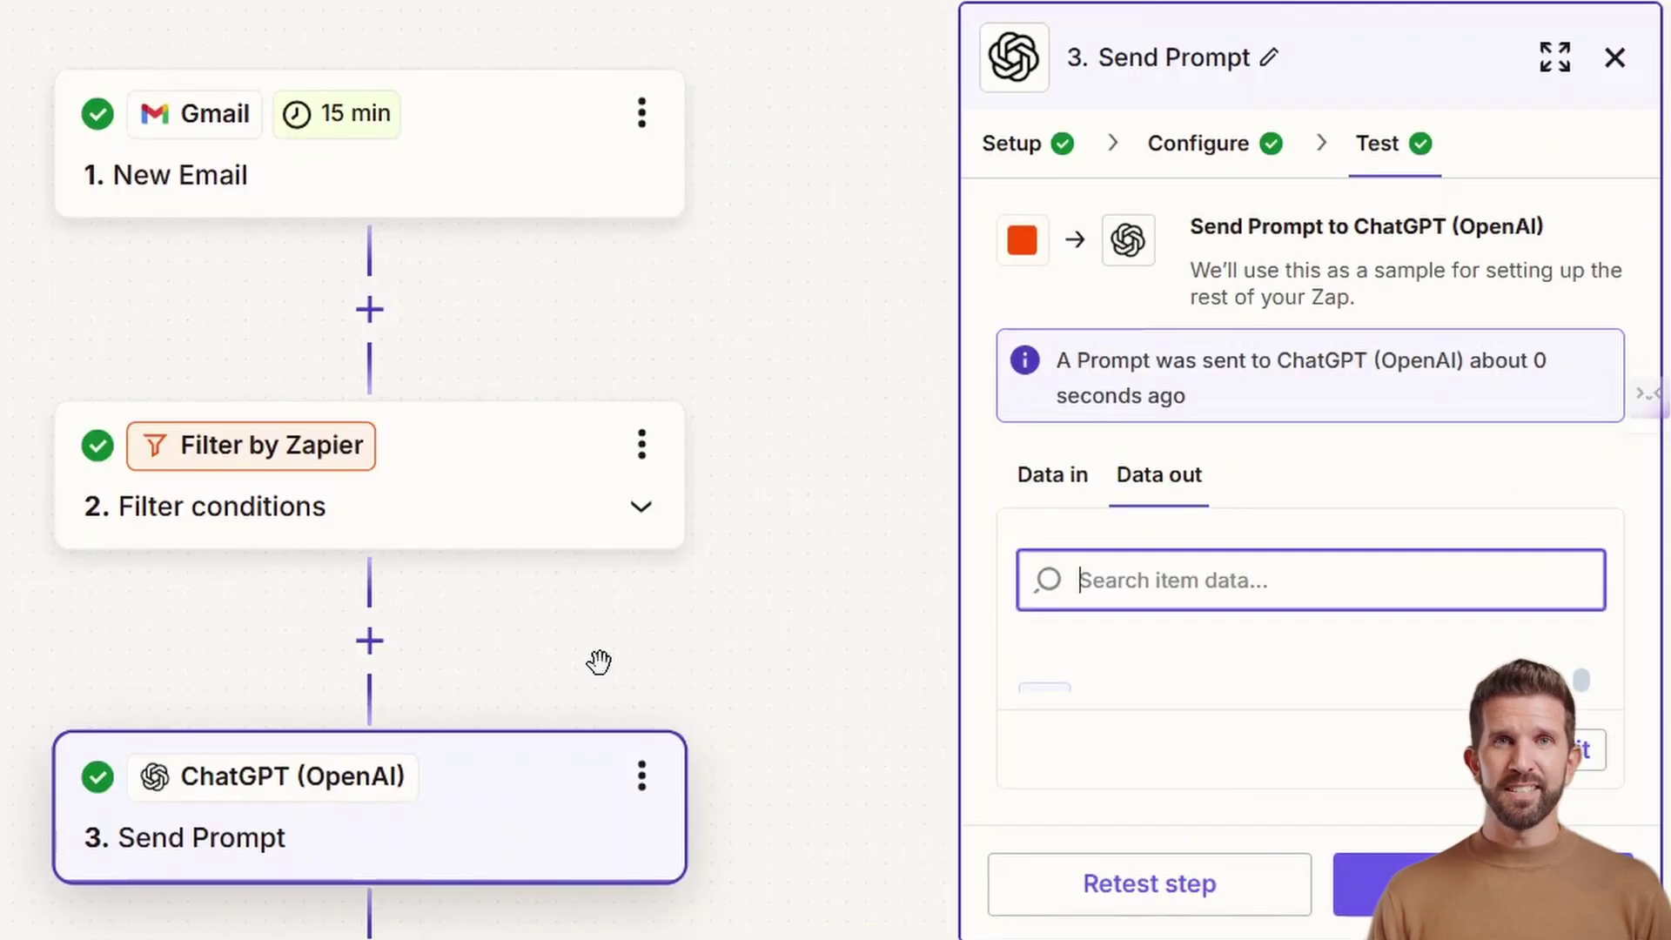
pyautogui.scroll(-3, 599, 661)
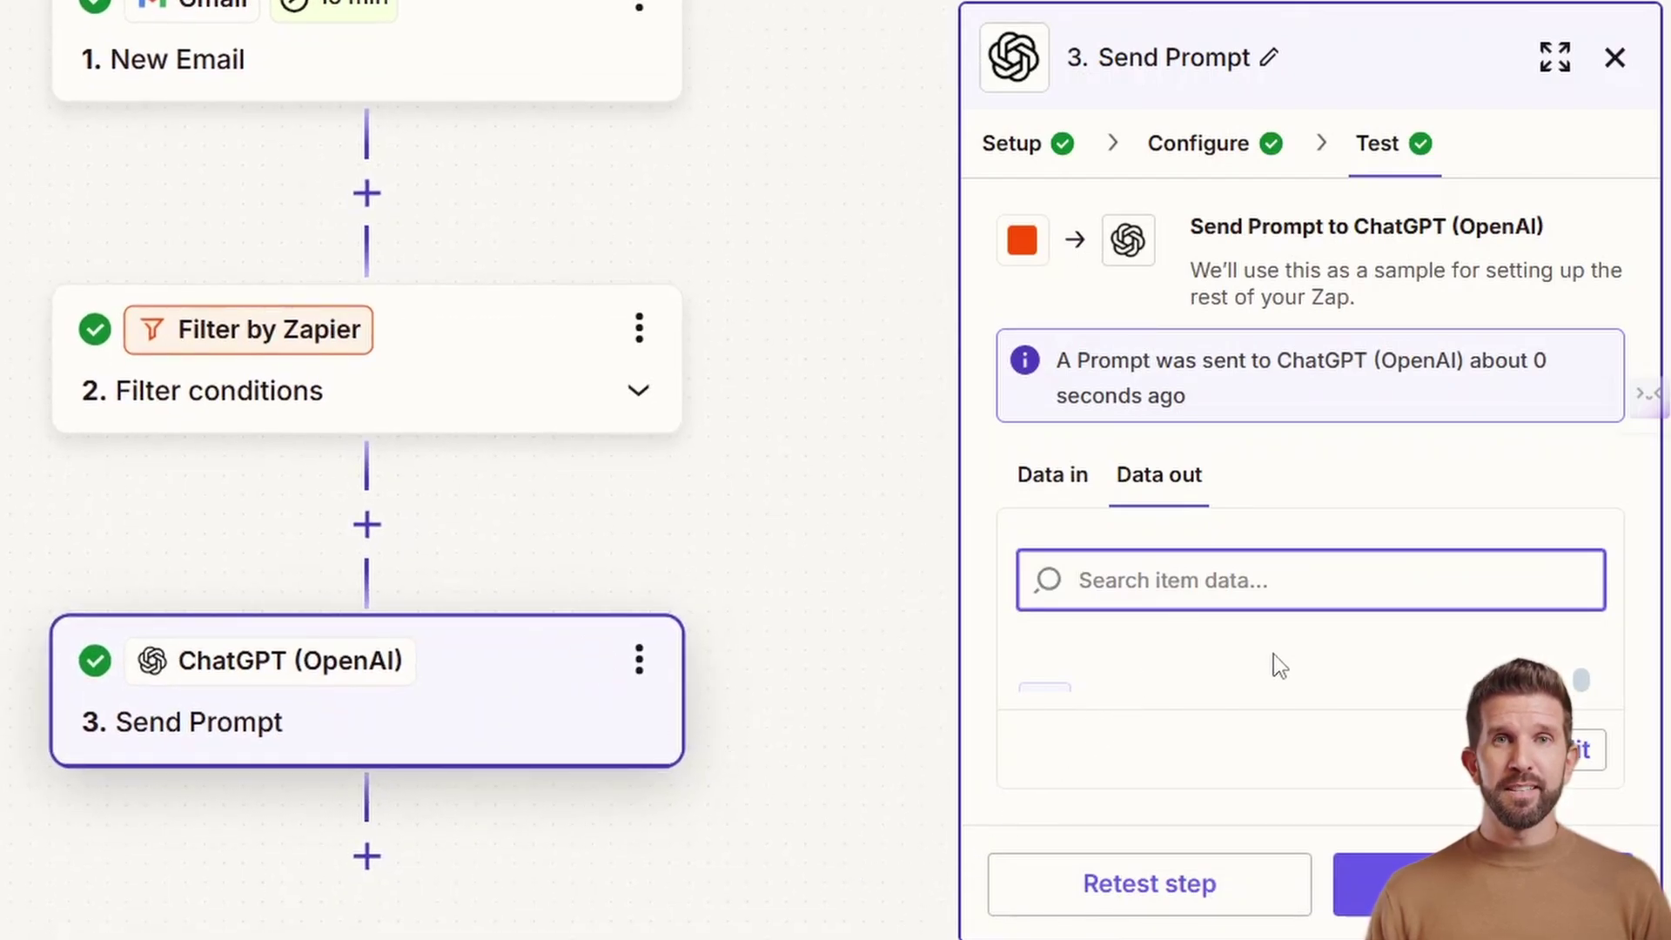
pyautogui.moveTo(1318, 696); pyautogui.dragTo(1247, 290)
pyautogui.click(1246, 290)
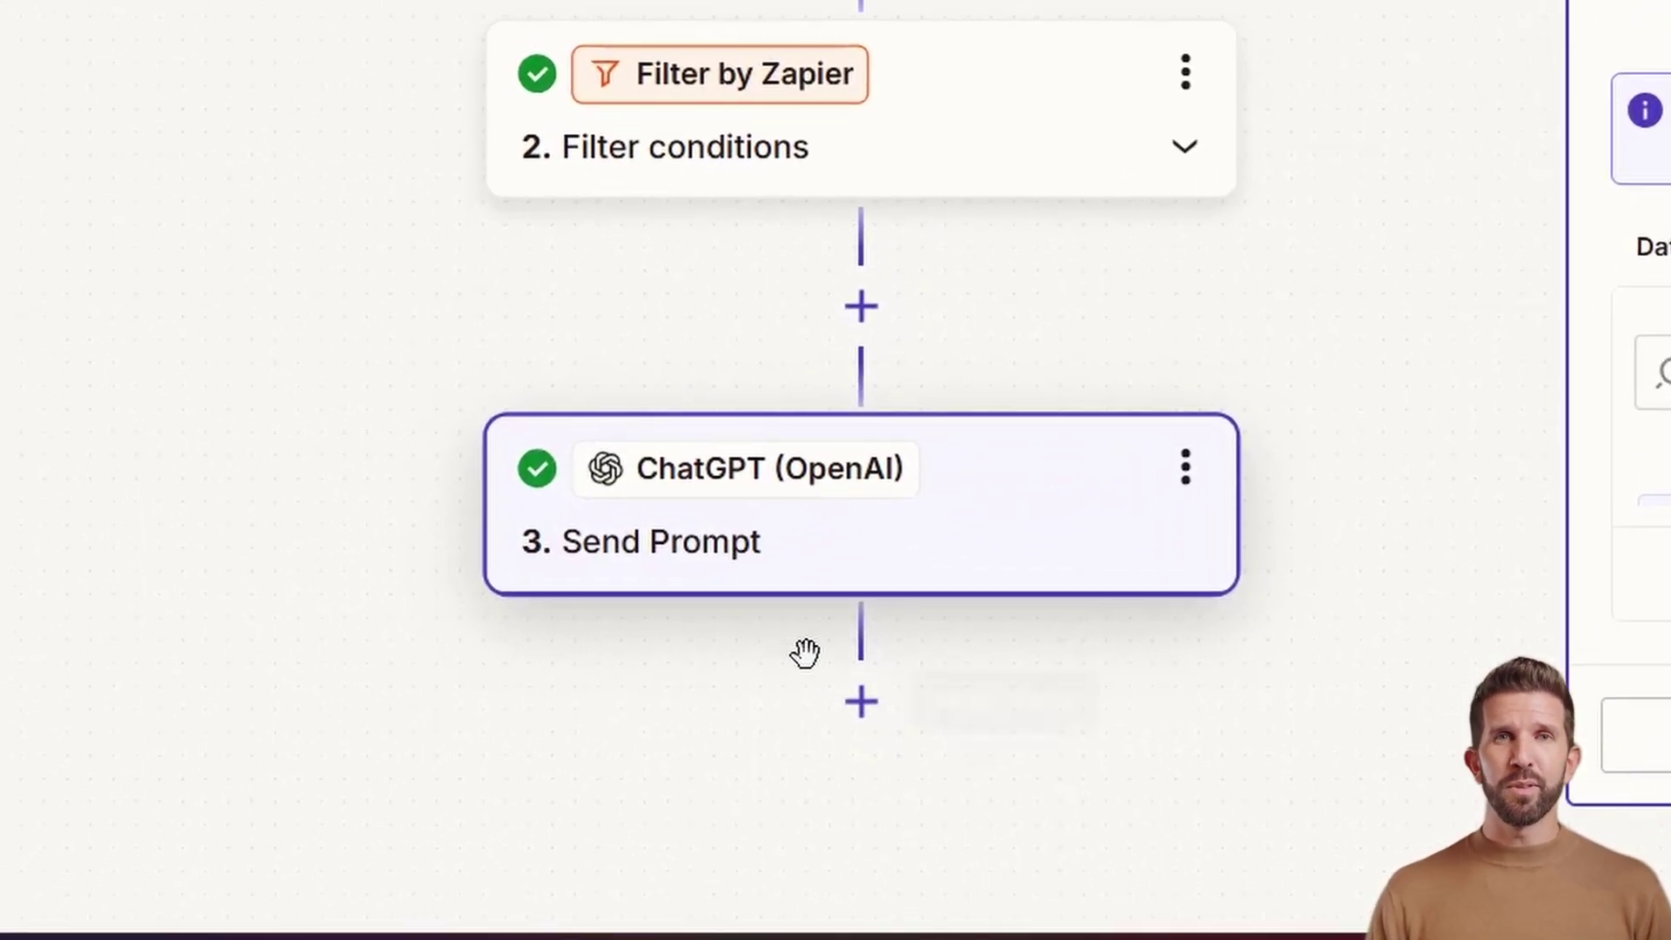
# Step: Add step 4 as a Gmail Create Draft Reply action using the connected Gmail account
pyautogui.click(874, 728)
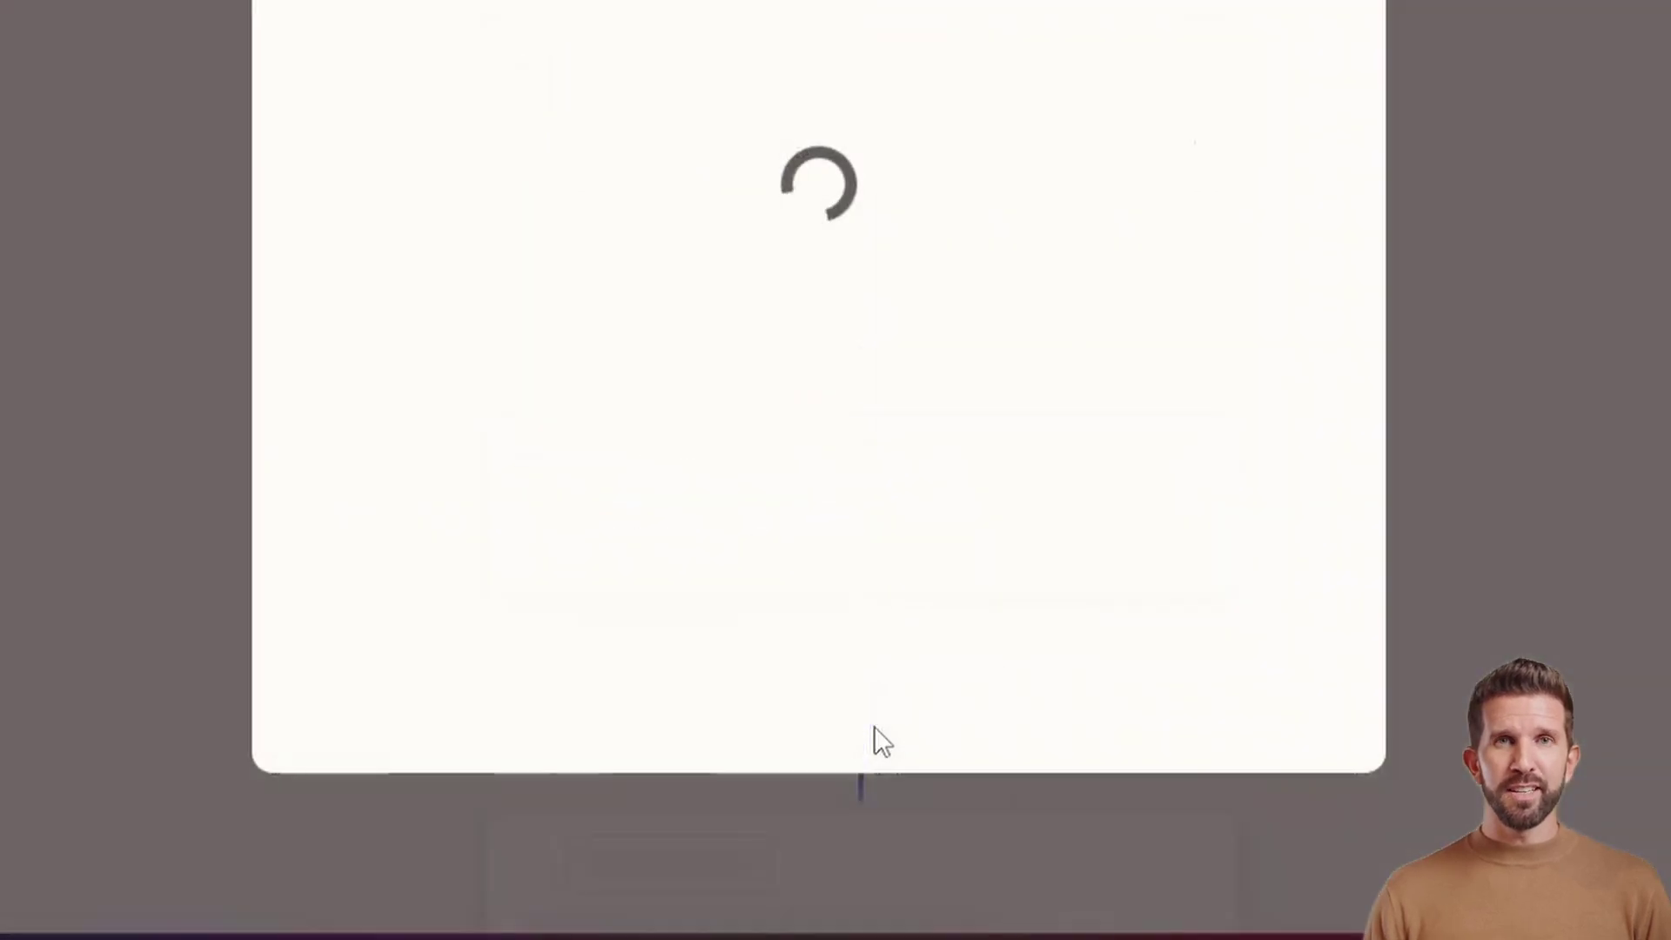
pyautogui.click(514, 306)
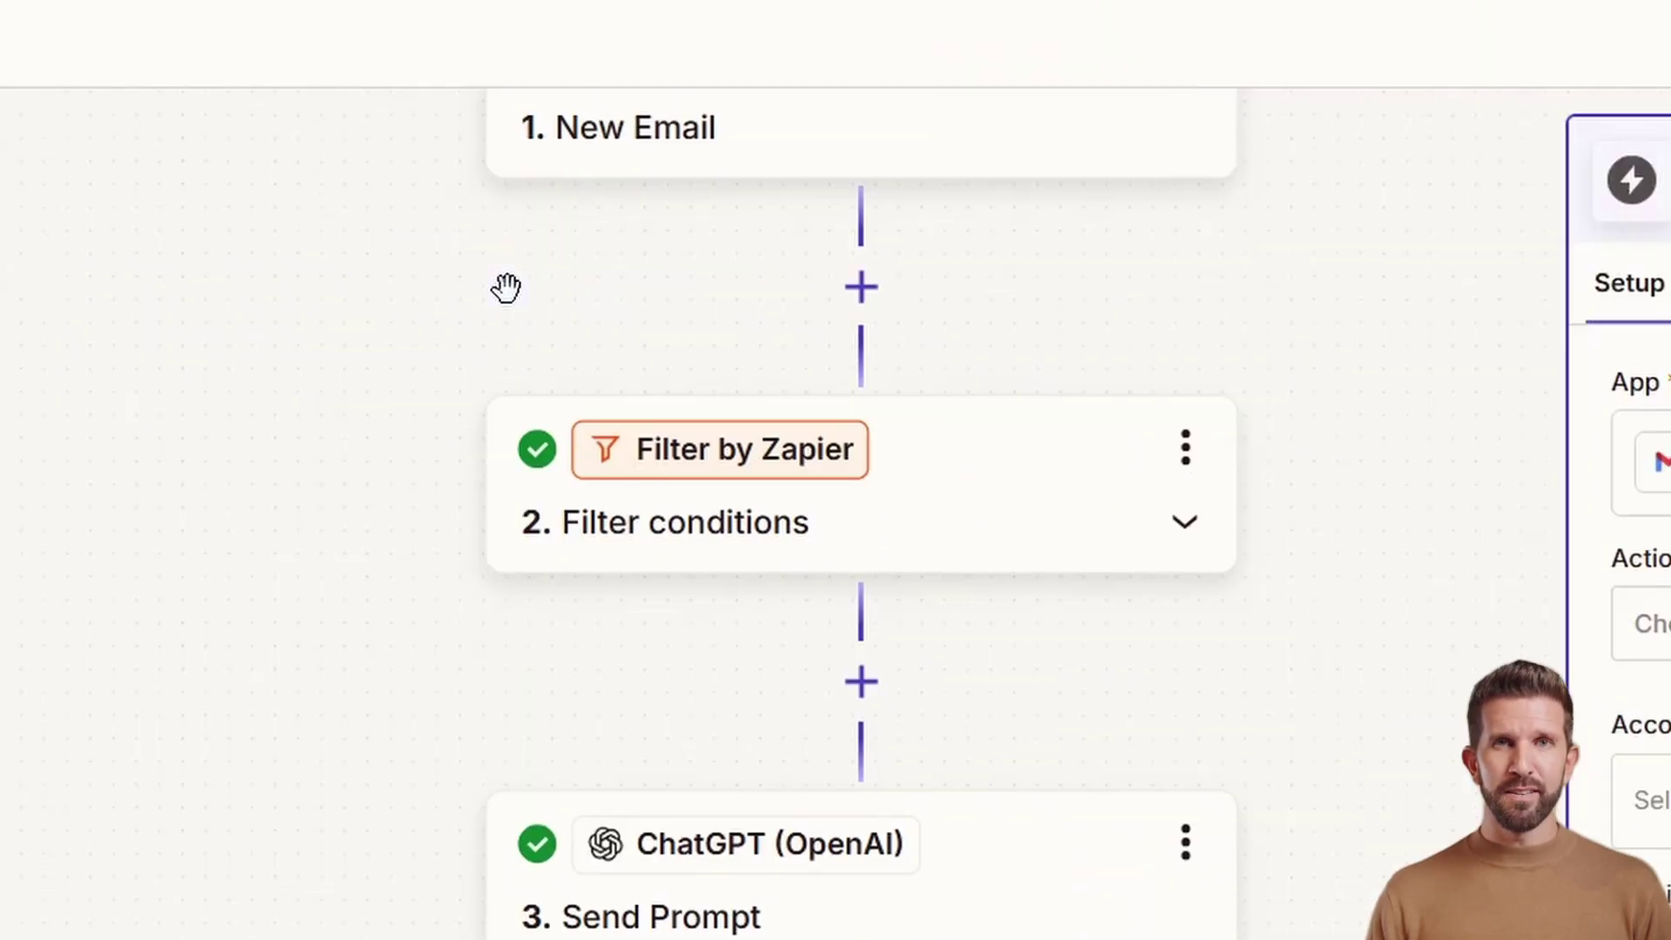
pyautogui.click(1118, 416)
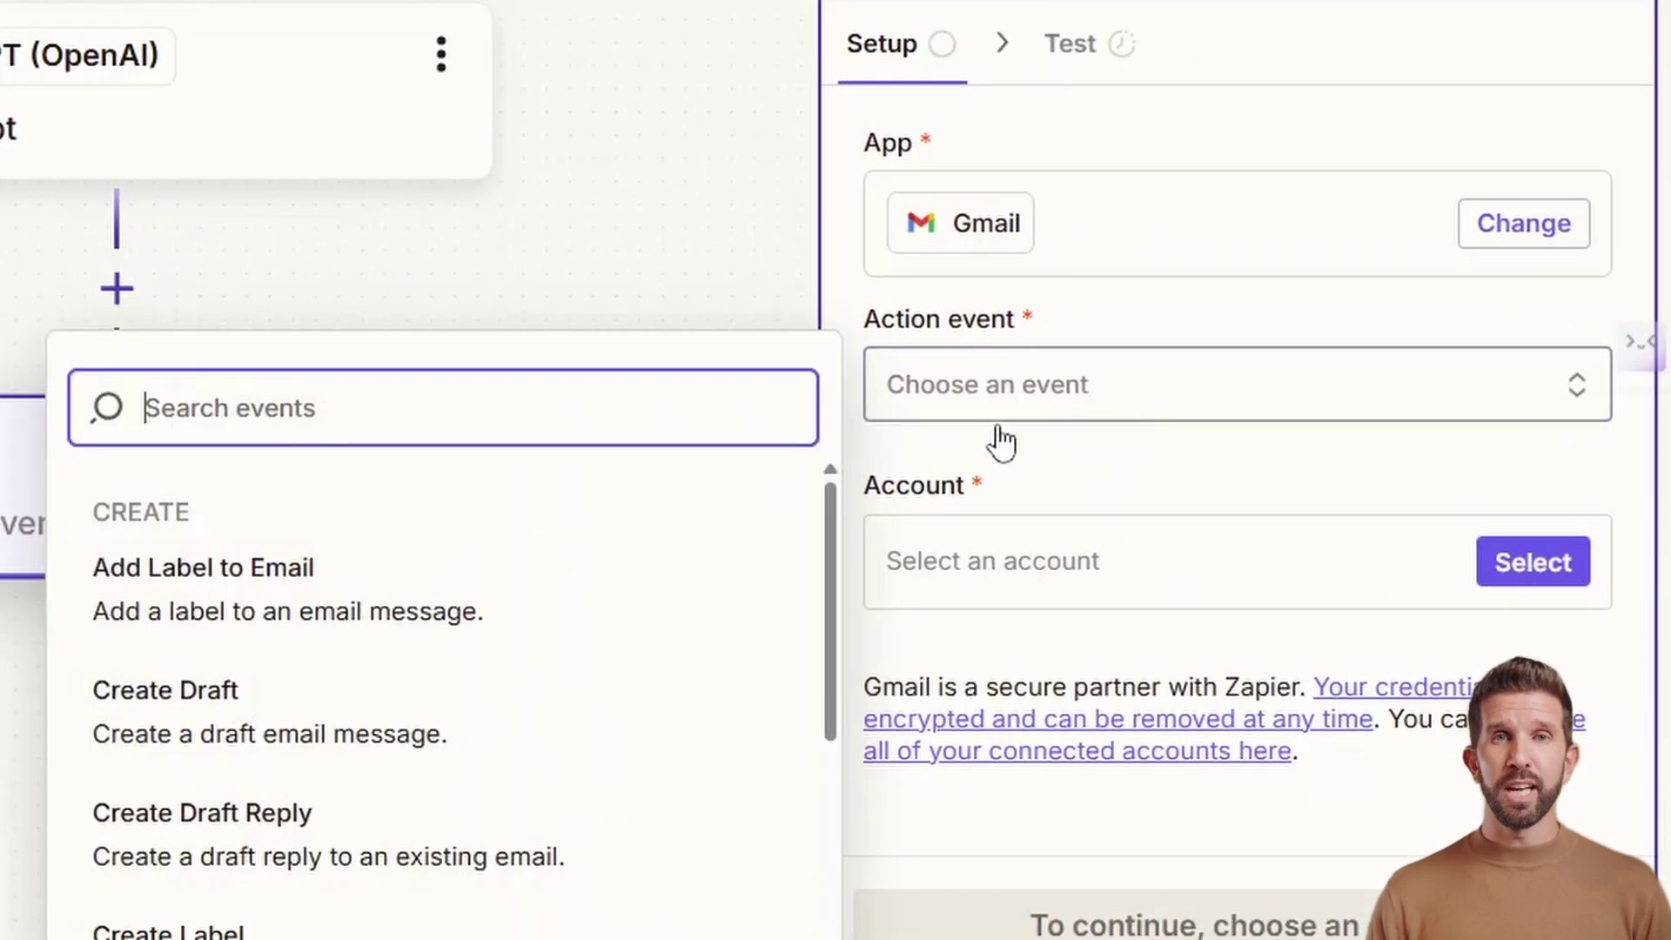
pyautogui.click(405, 861)
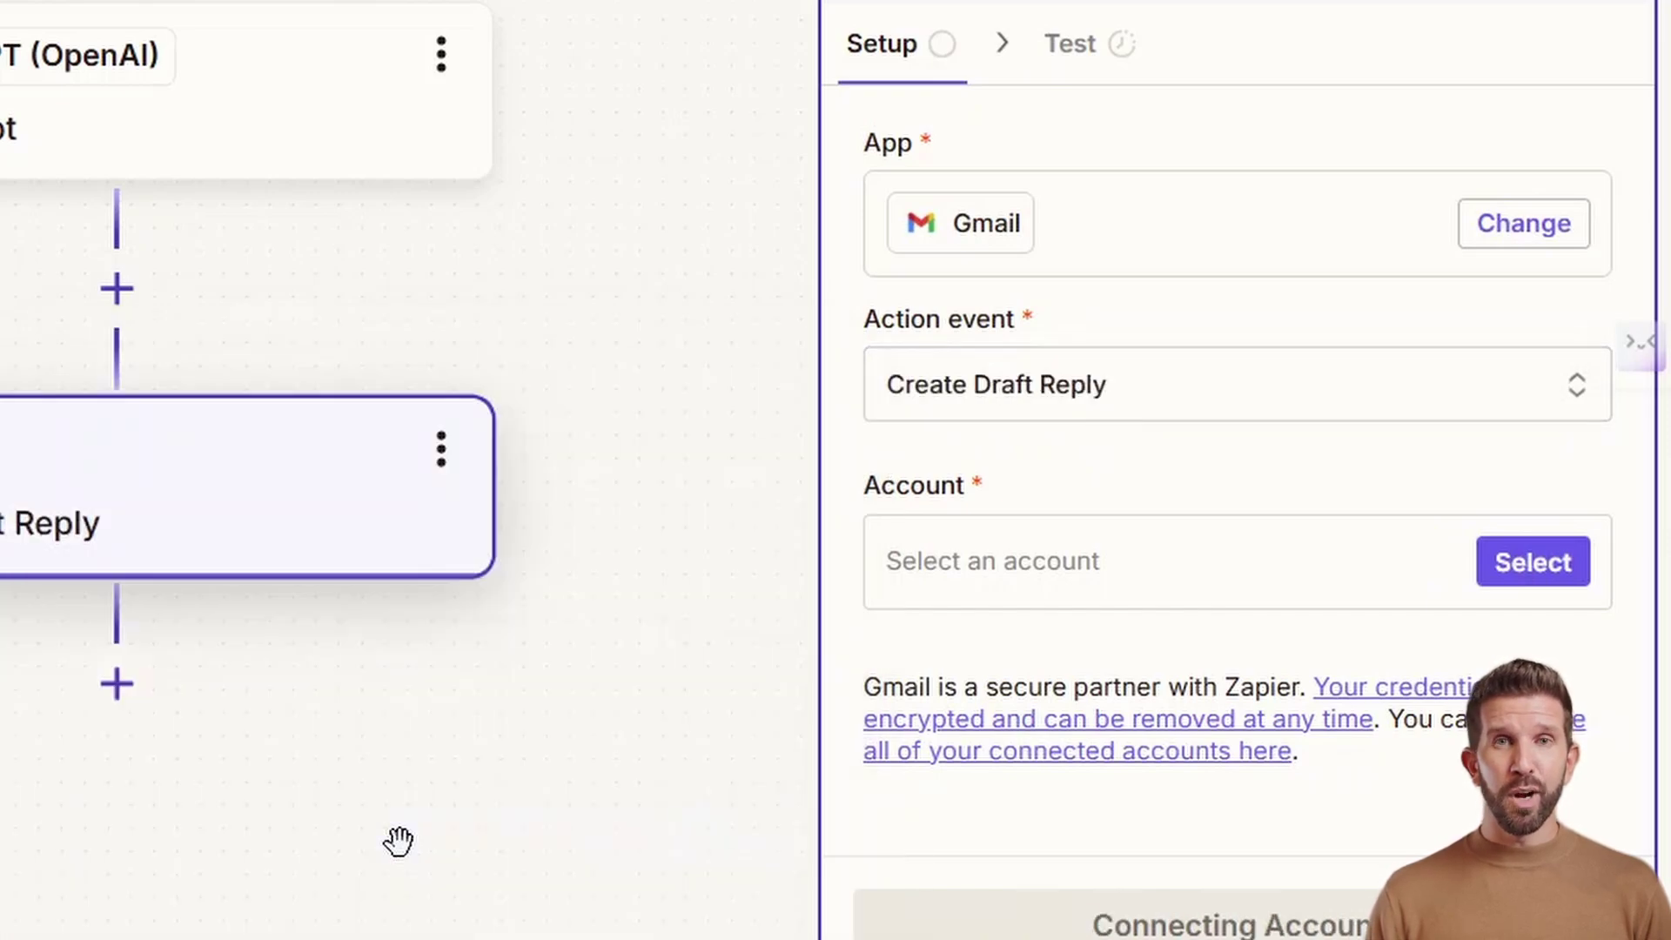
pyautogui.click(1087, 599)
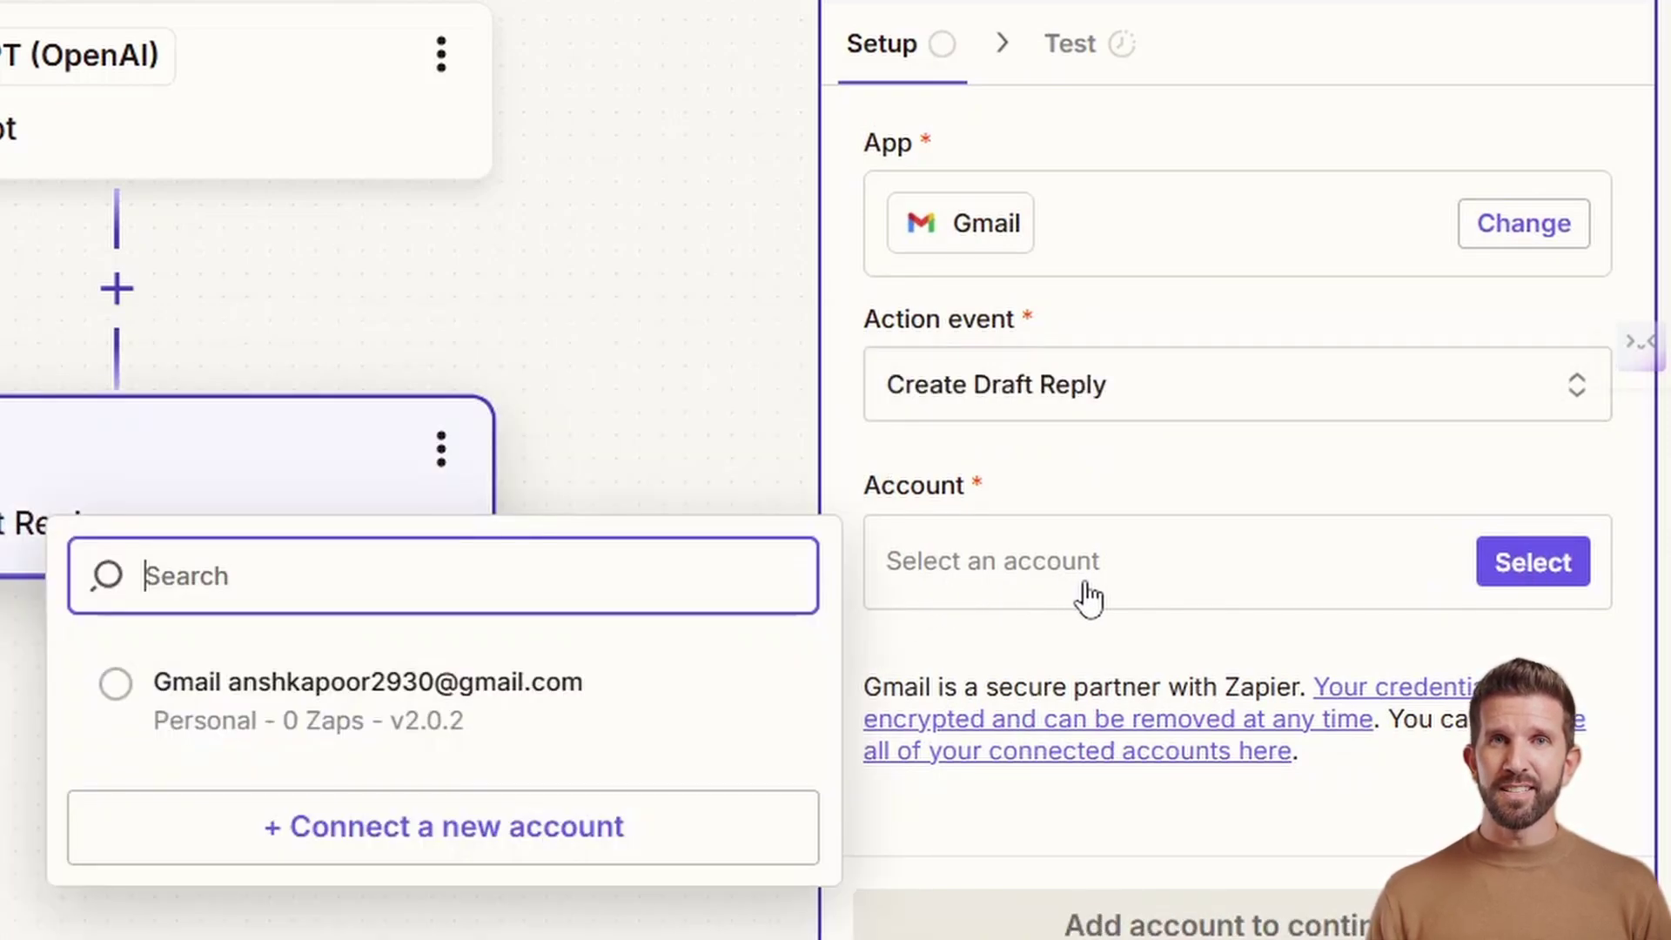
pyautogui.click(628, 730)
pyautogui.click(1122, 912)
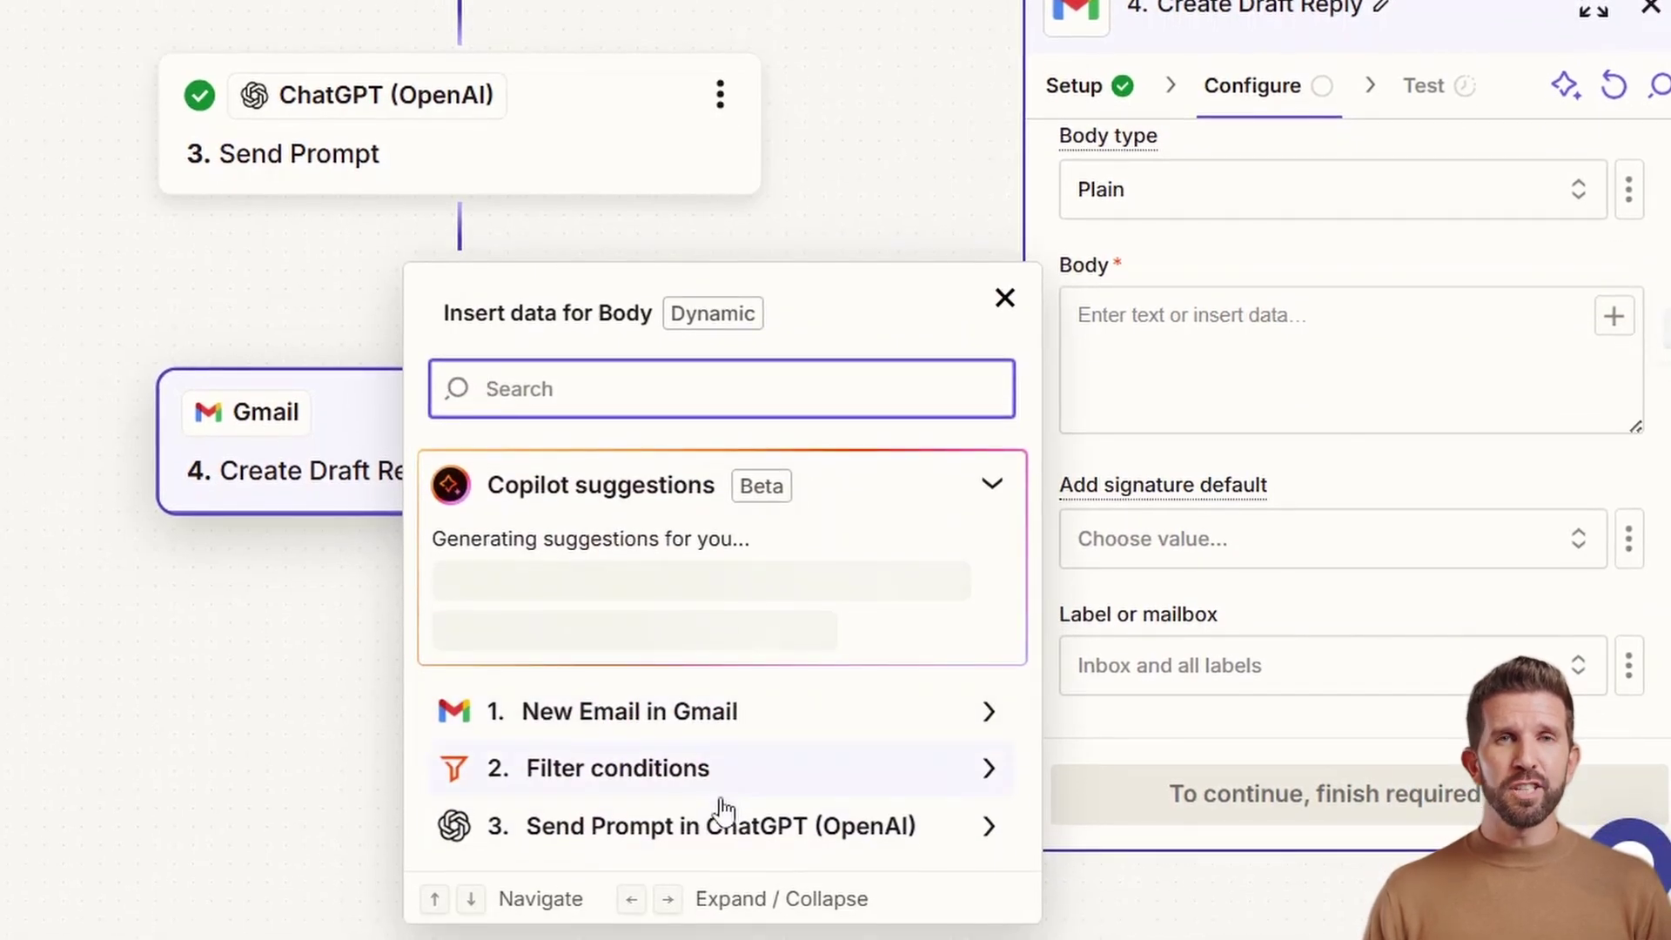
# Step: Map the ChatGPT Send Prompt Response into the draft reply's Body field
pyautogui.click(721, 813)
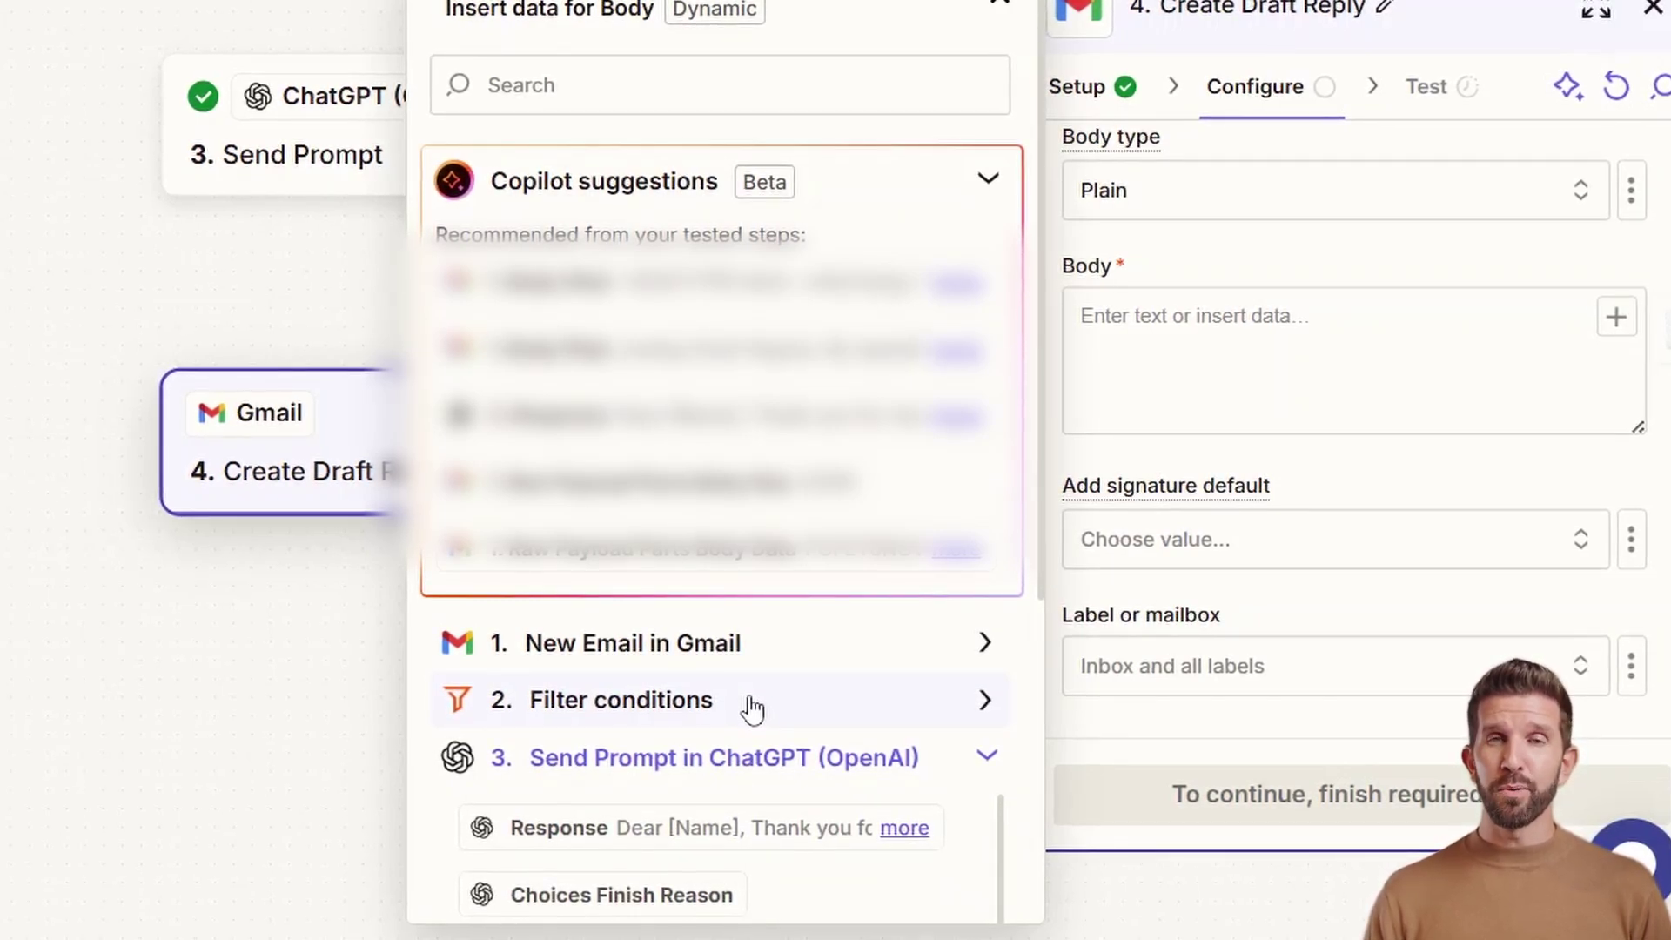
pyautogui.scroll(-1, 713, 794)
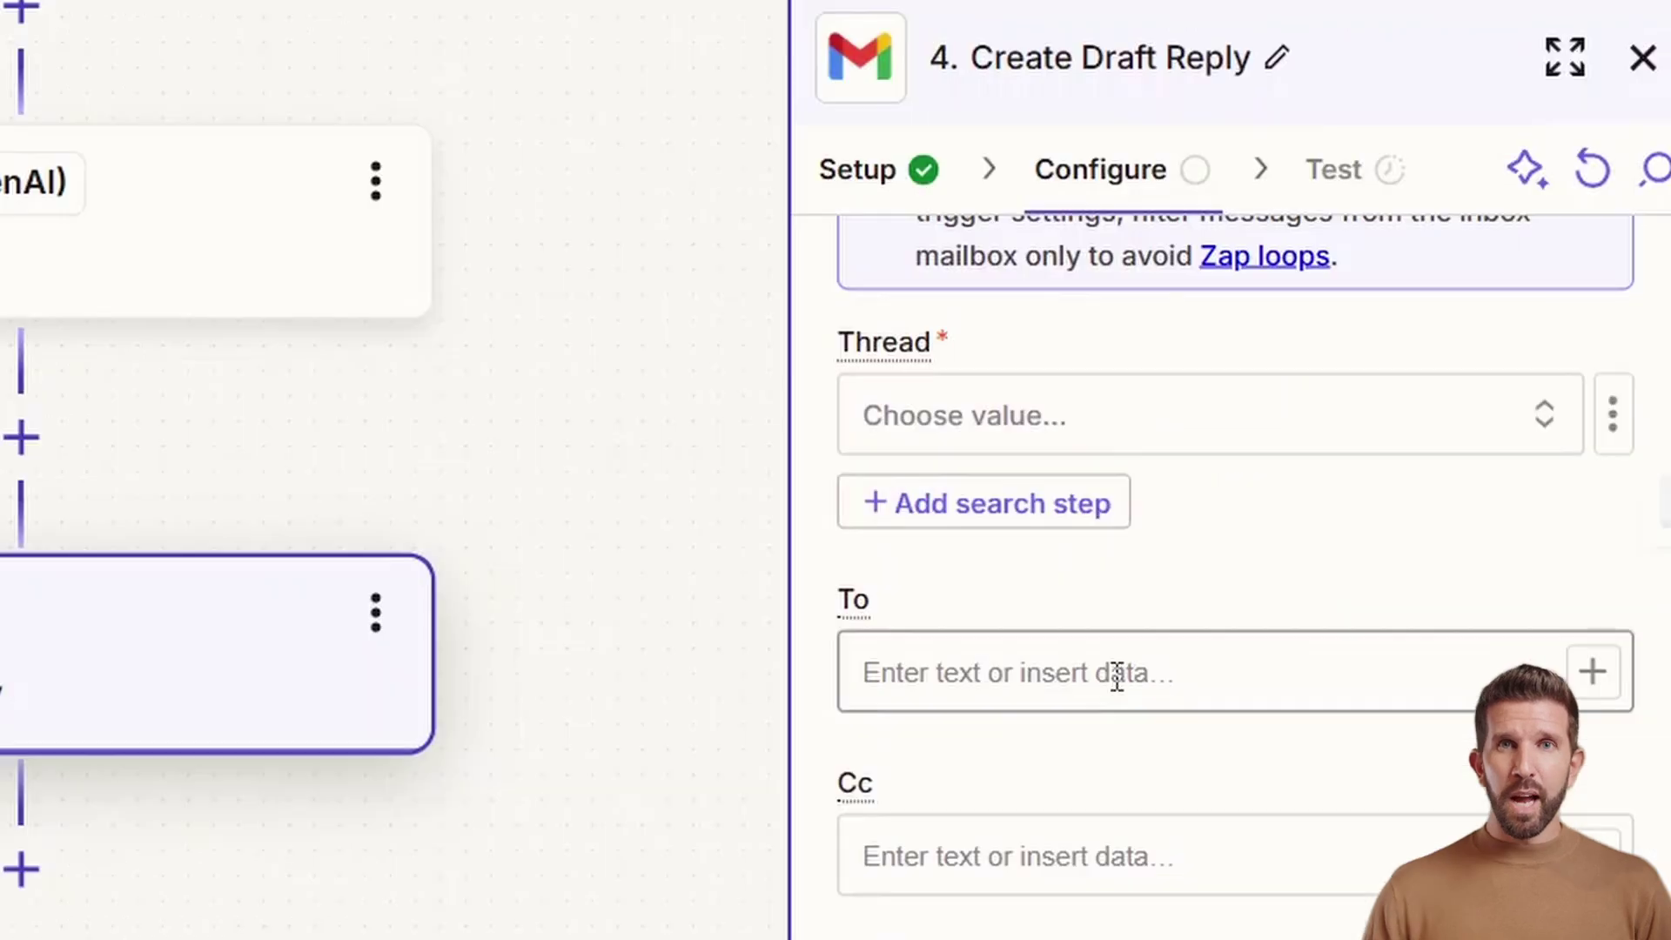
pyautogui.click(1117, 675)
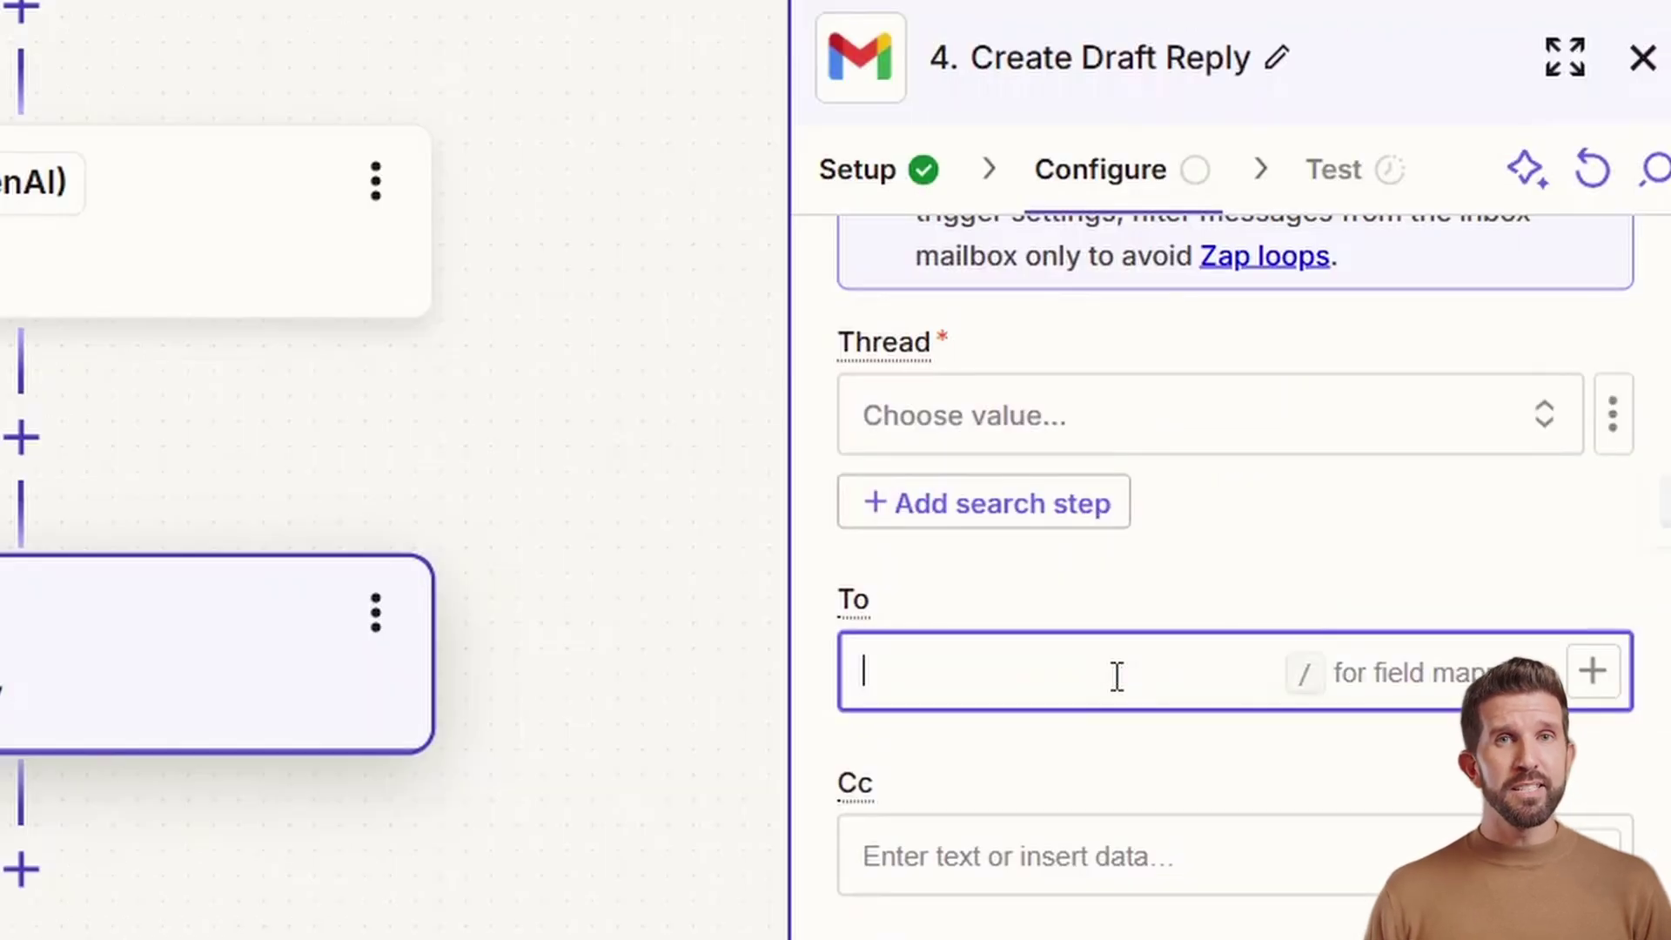
pyautogui.click(1297, 545)
pyautogui.scroll(2, 1297, 544)
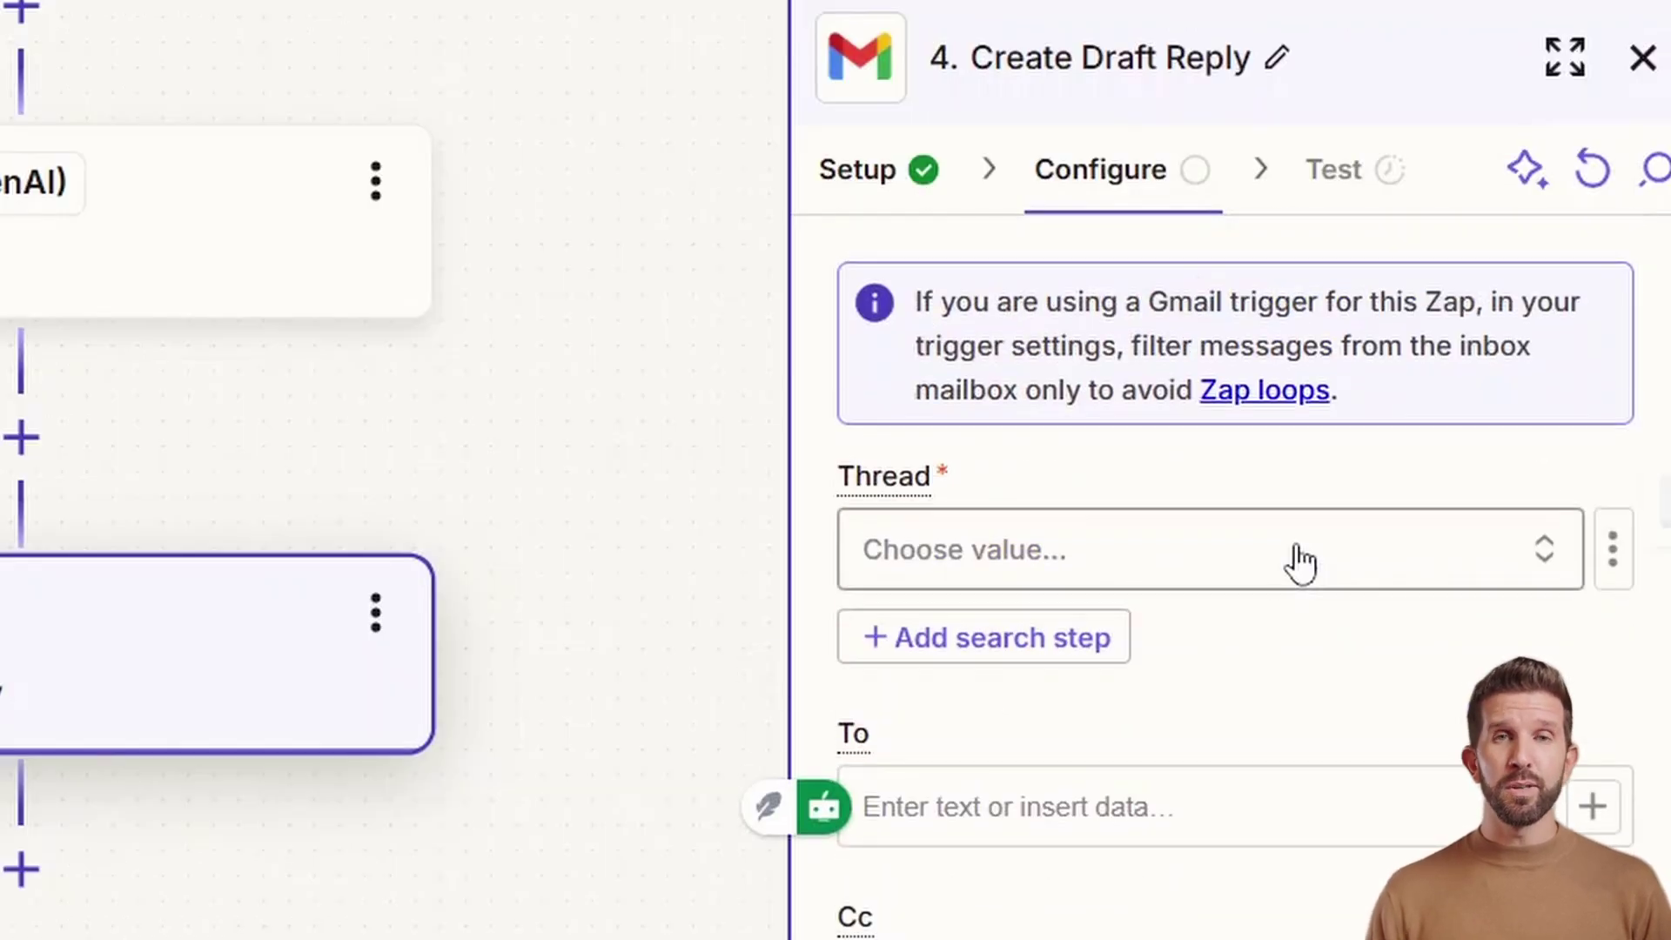
pyautogui.click(1228, 564)
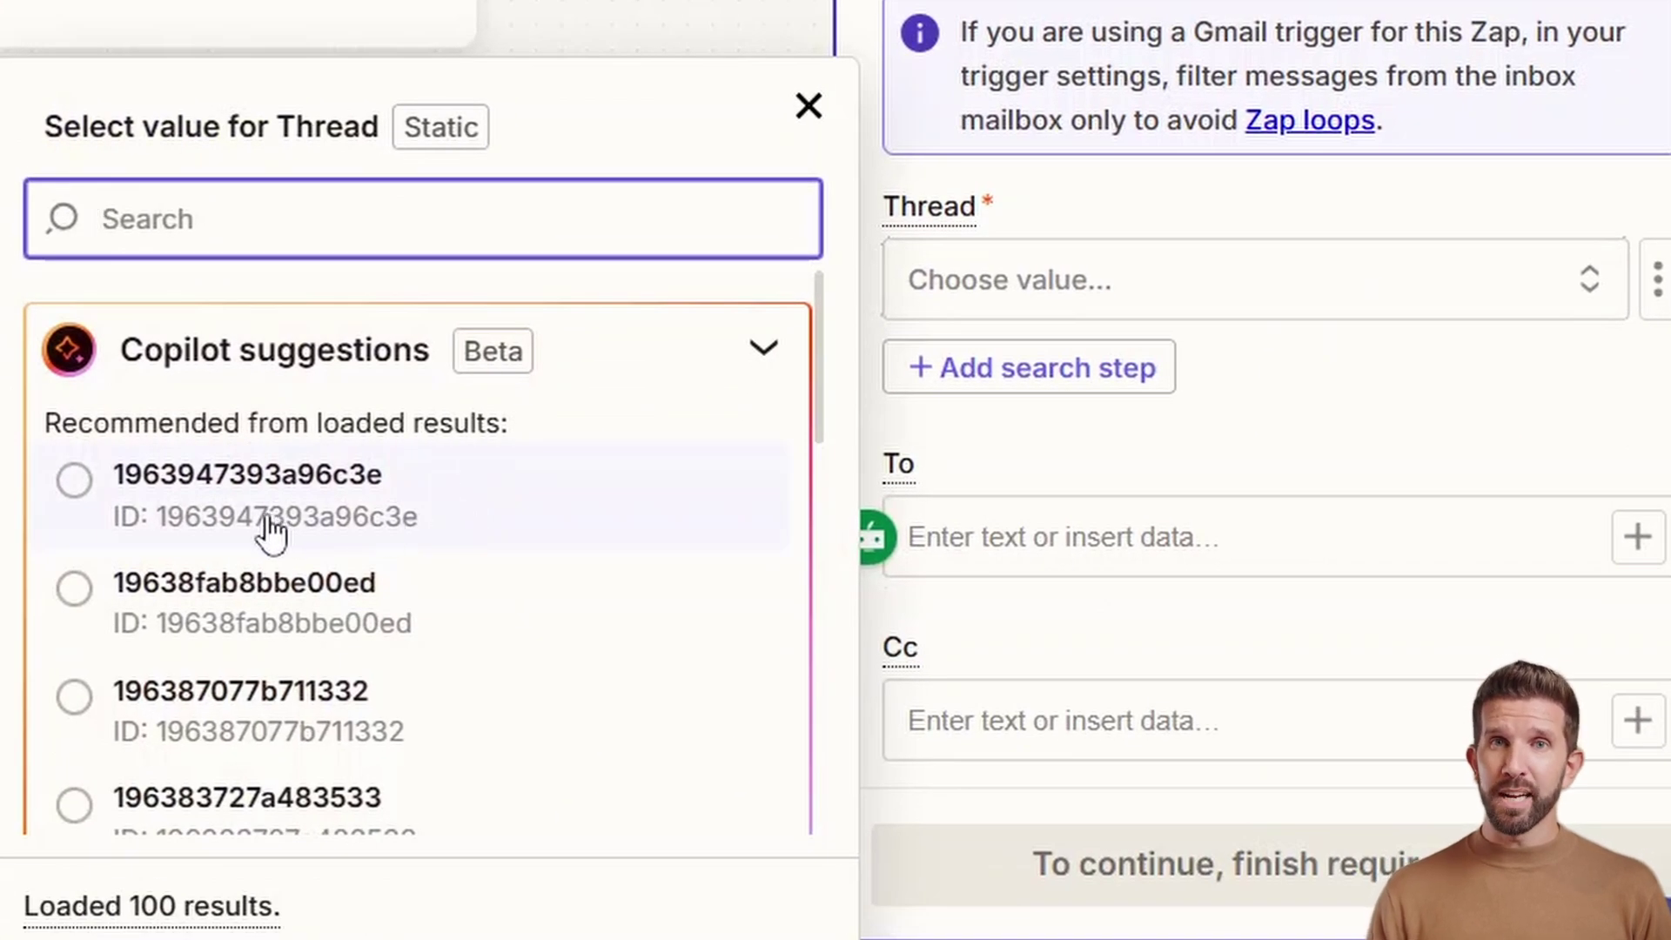
pyautogui.scroll(-3, 230, 658)
pyautogui.scroll(3, 250, 540)
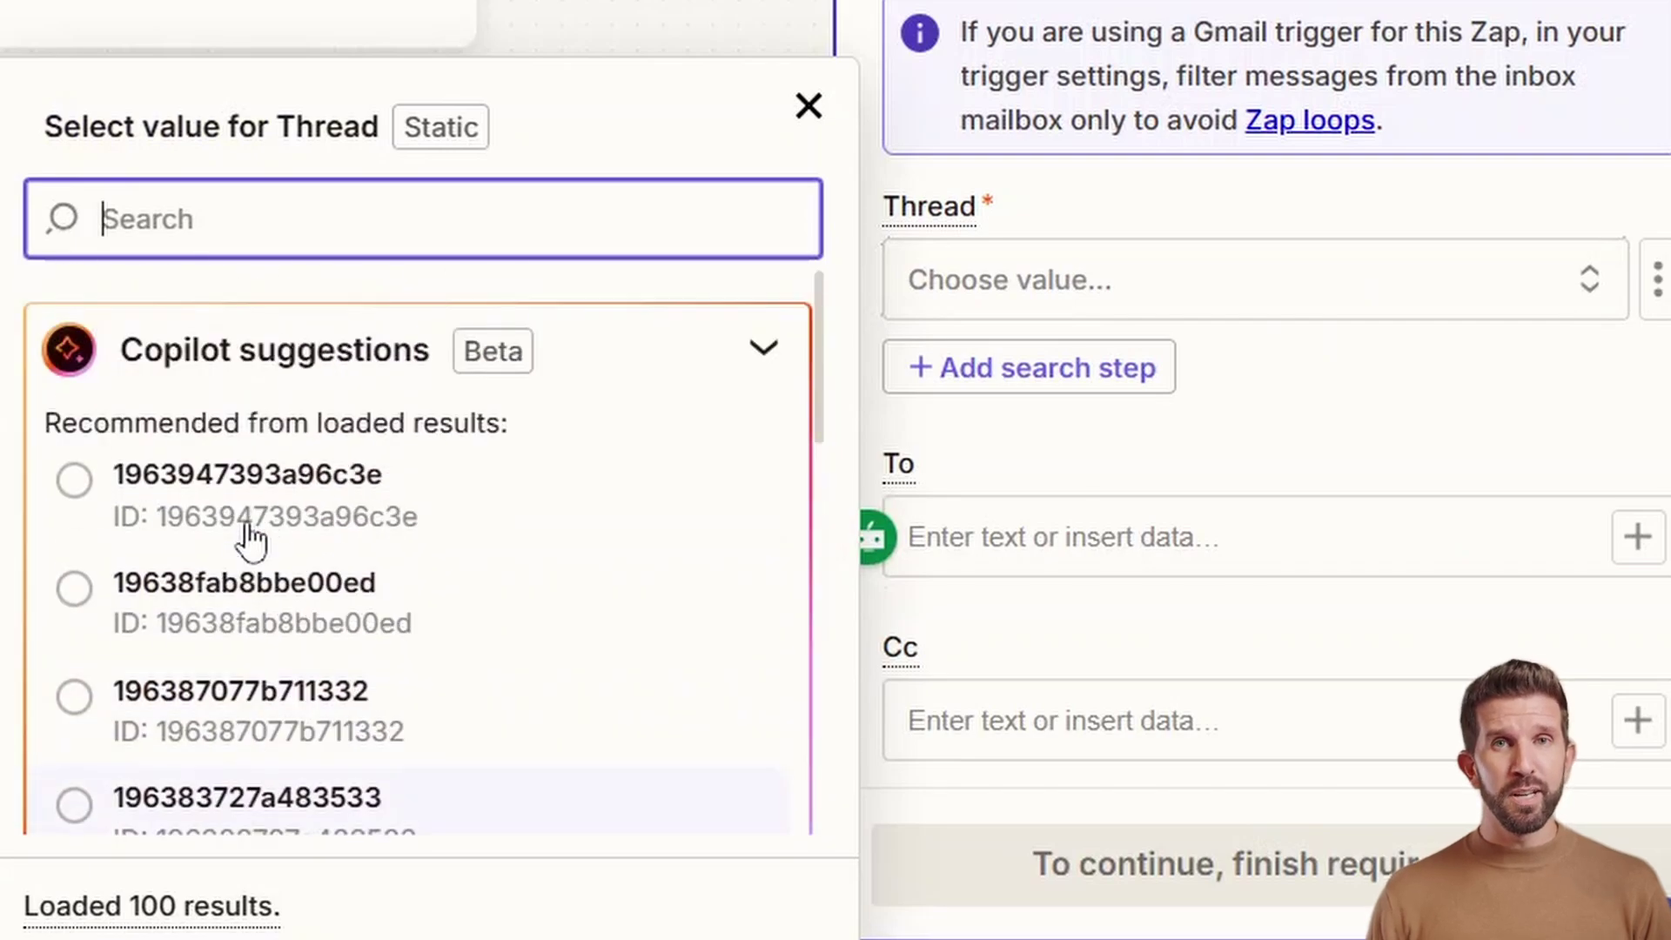
pyautogui.click(131, 511)
pyautogui.scroll(-10, 1048, 652)
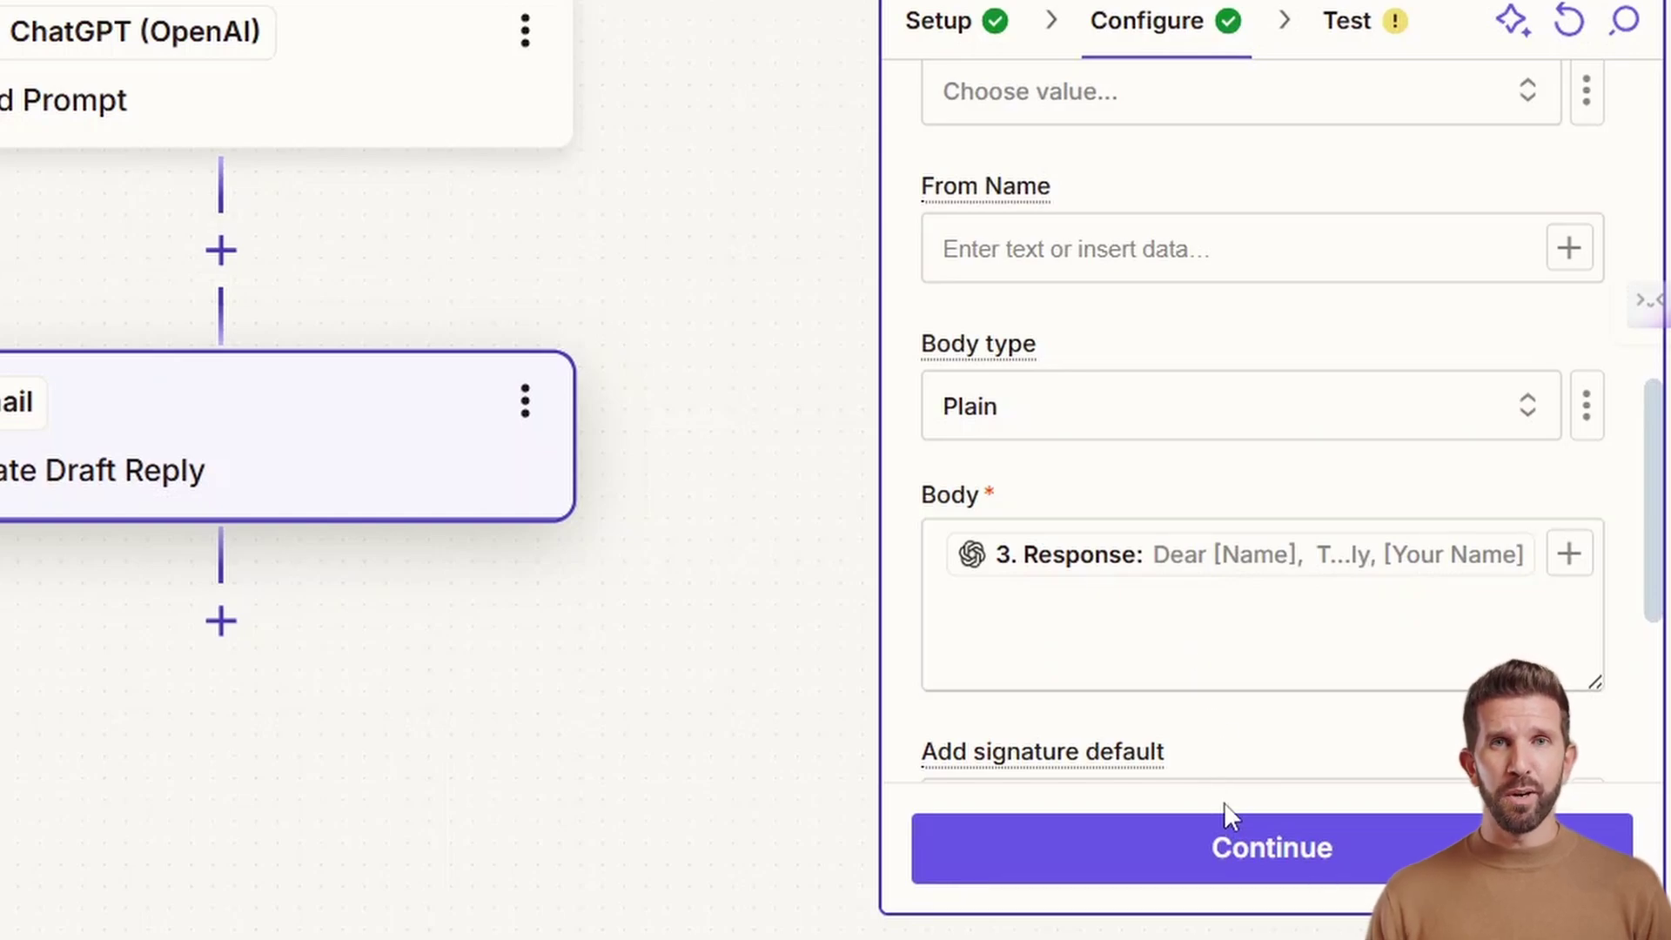
pyautogui.click(1201, 894)
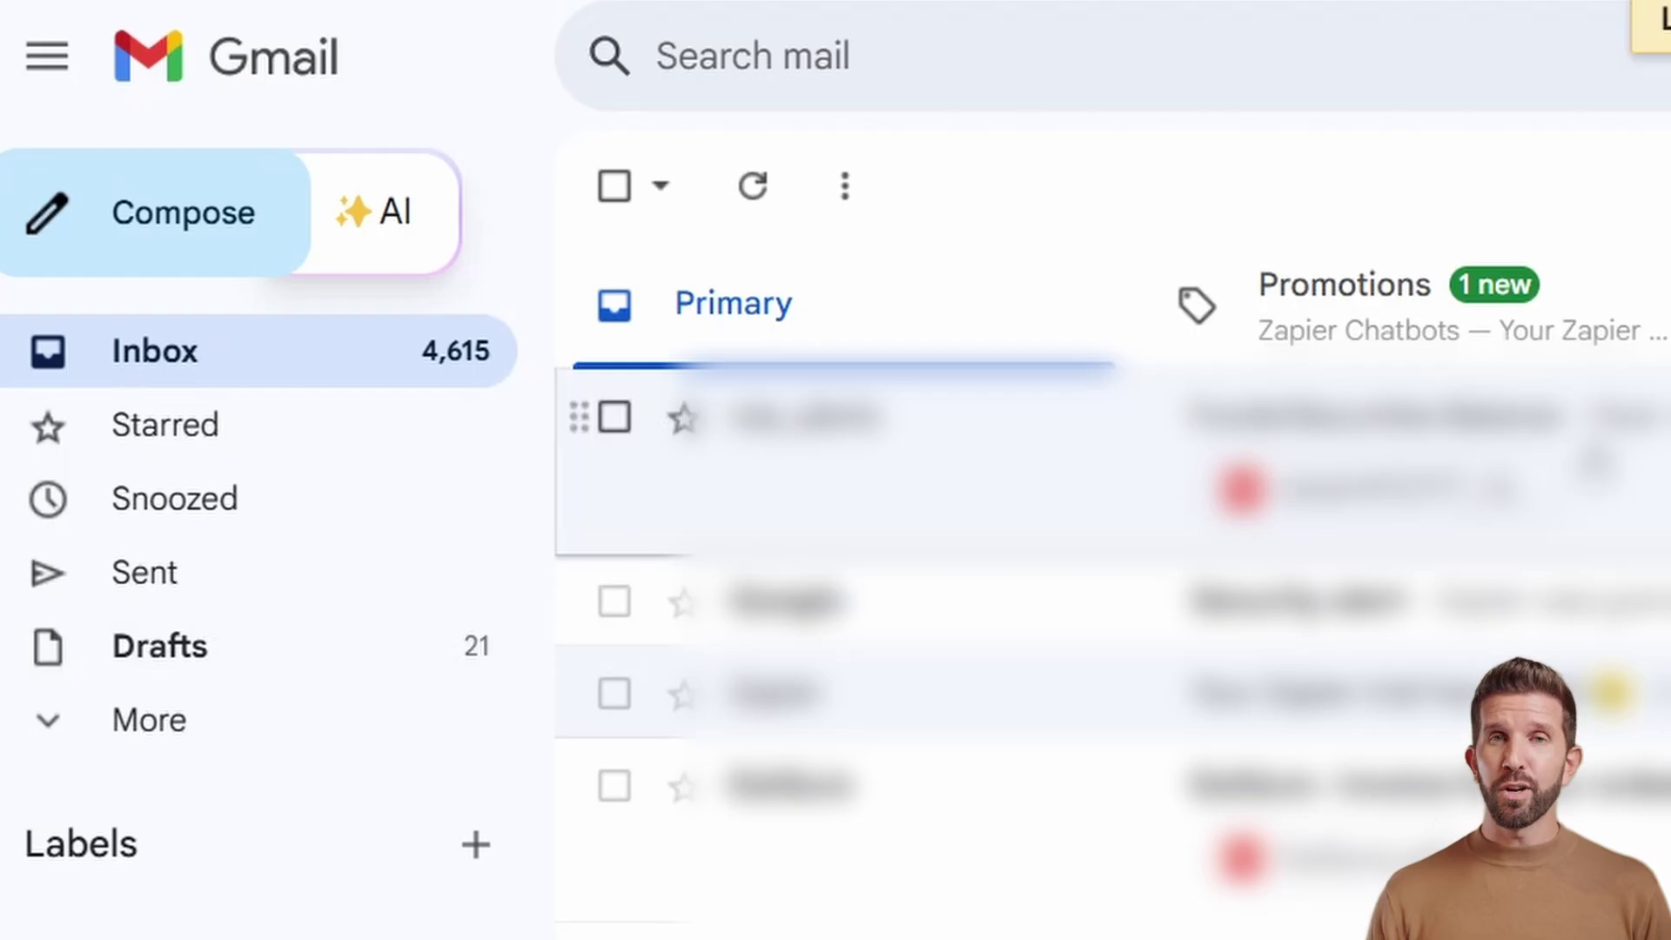
# Step: Show Gmail's Drafts folder to find the Zap's test draft reply
pyautogui.click(159, 646)
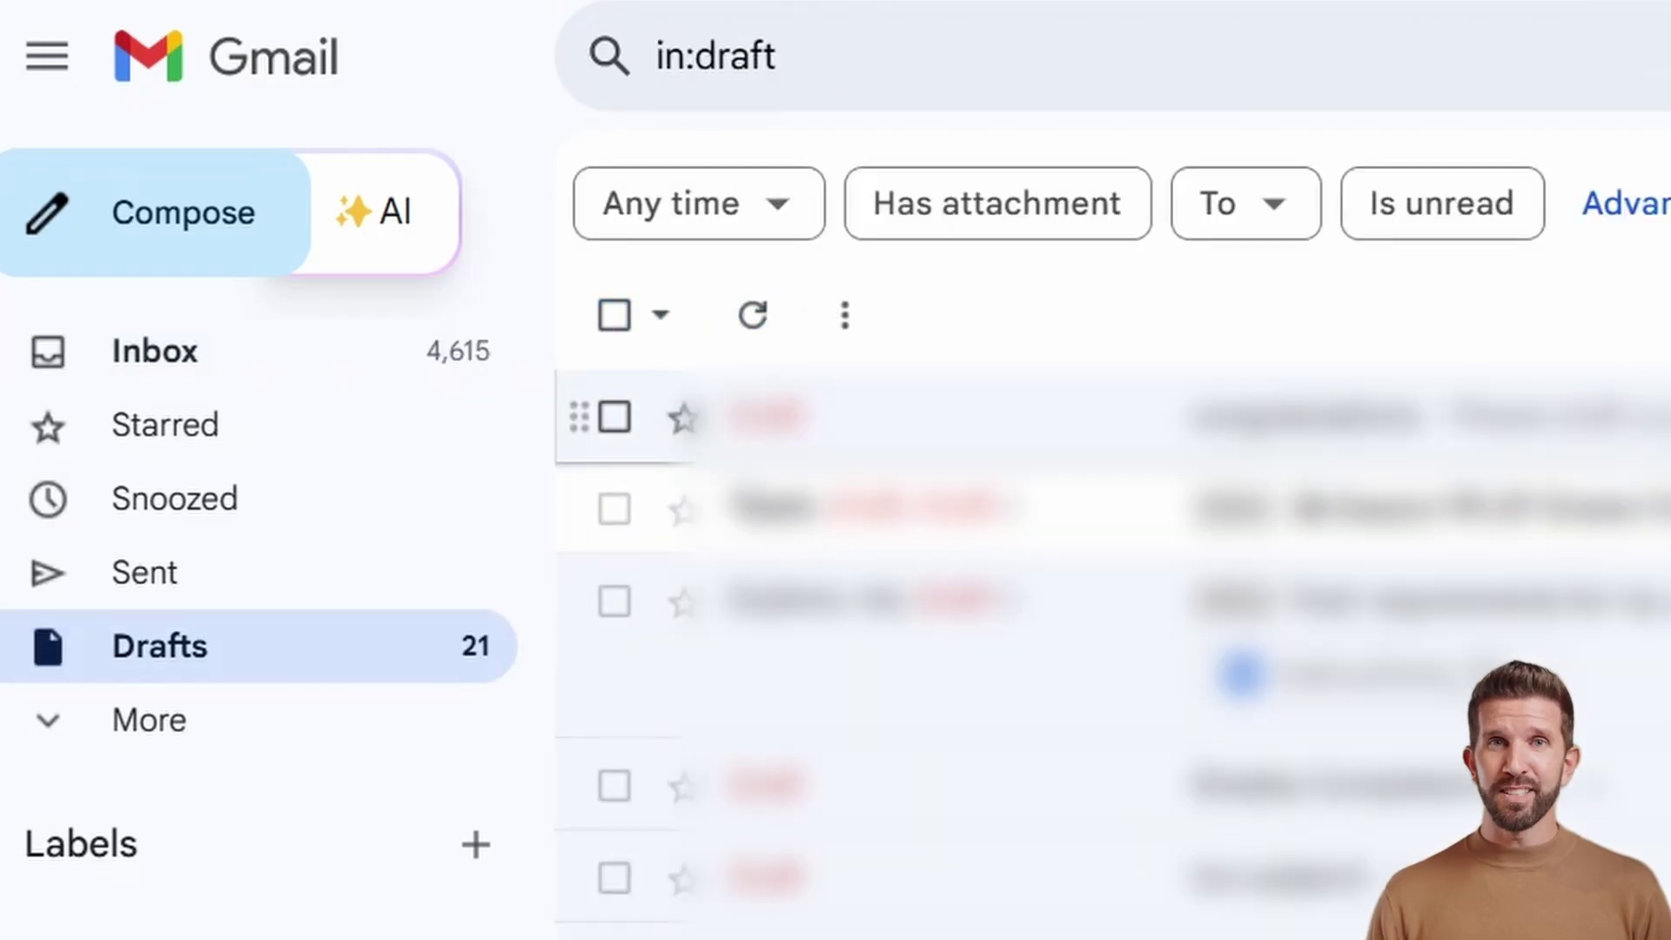